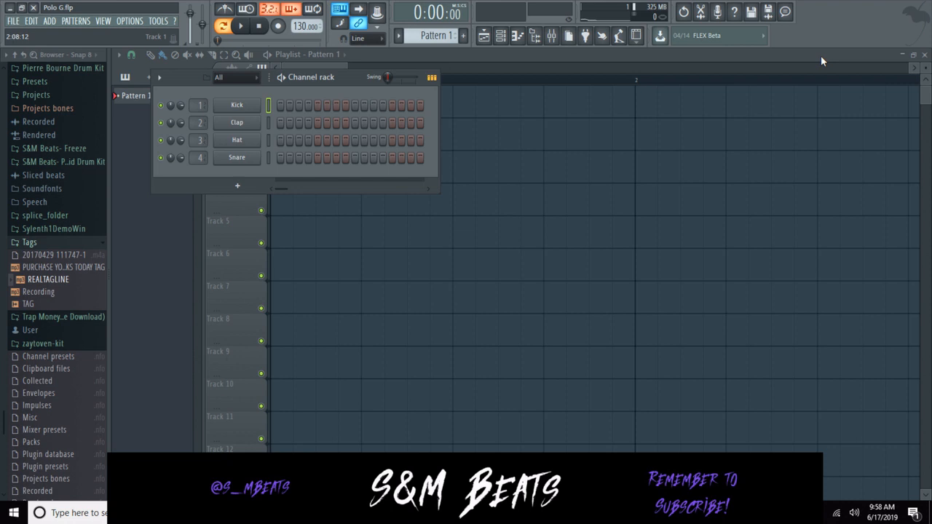
Replace the Kick channel with the Xpand!2 [64bit] instrument and set the tempo to 140 BPM.
right_click(249, 106)
mouse_move(306, 195)
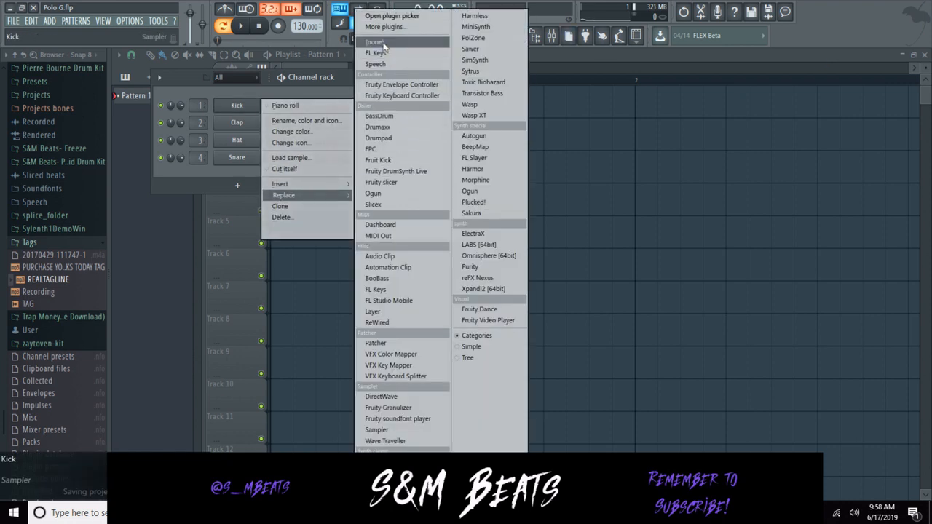
click(465, 289)
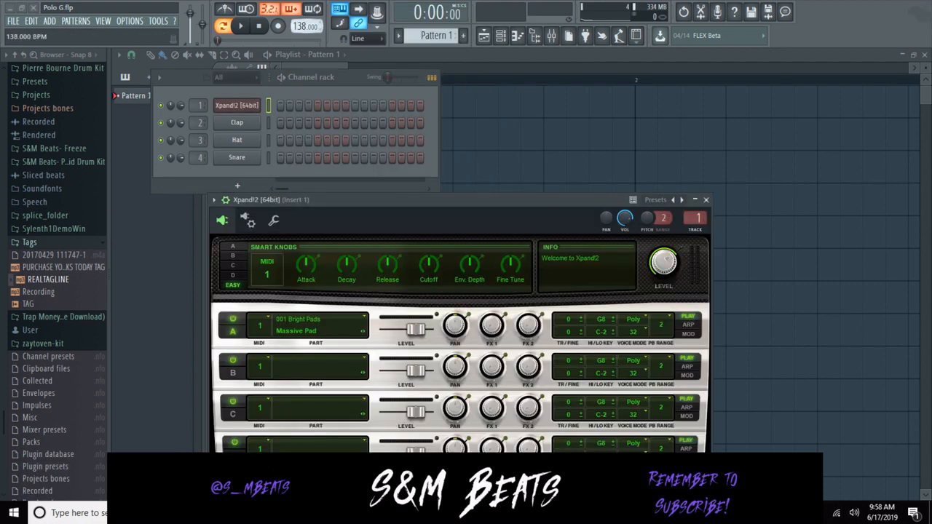
Load the Nylon String Acoustic sound from 019 Guitars into part A of Xpand!2.
click(315, 323)
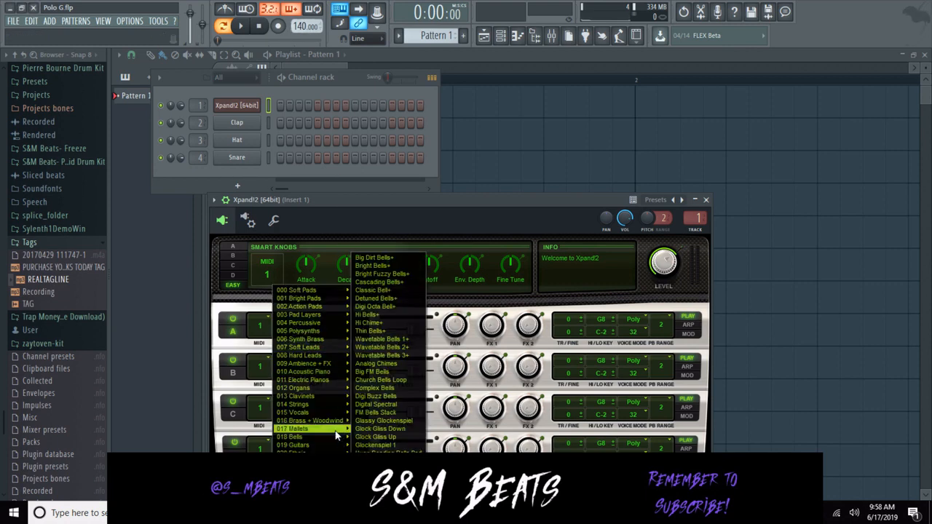
mouse_move(321, 445)
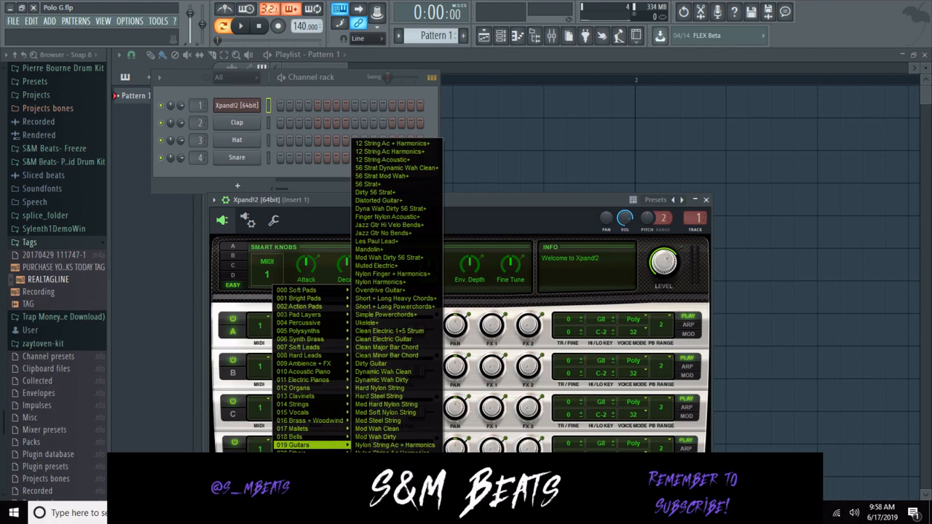
key(Escape)
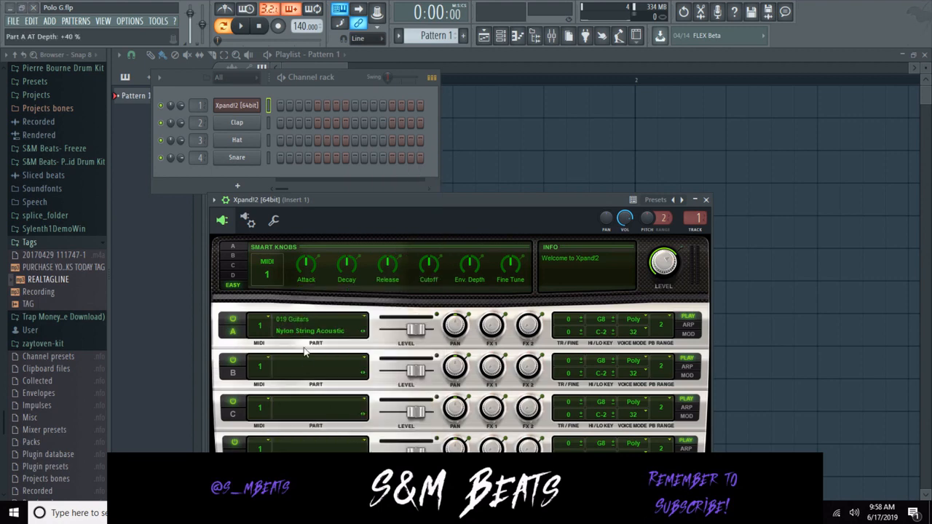
right_click(259, 121)
mouse_move(288, 213)
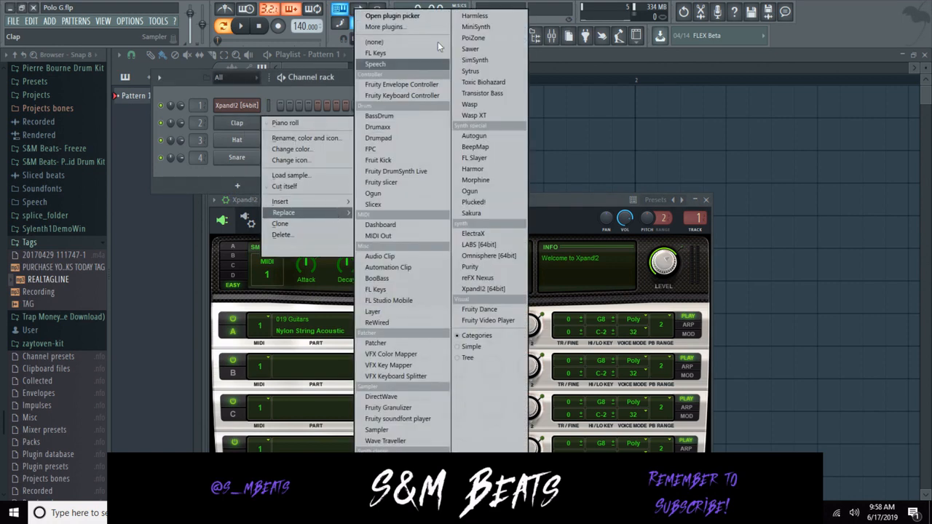
click(408, 27)
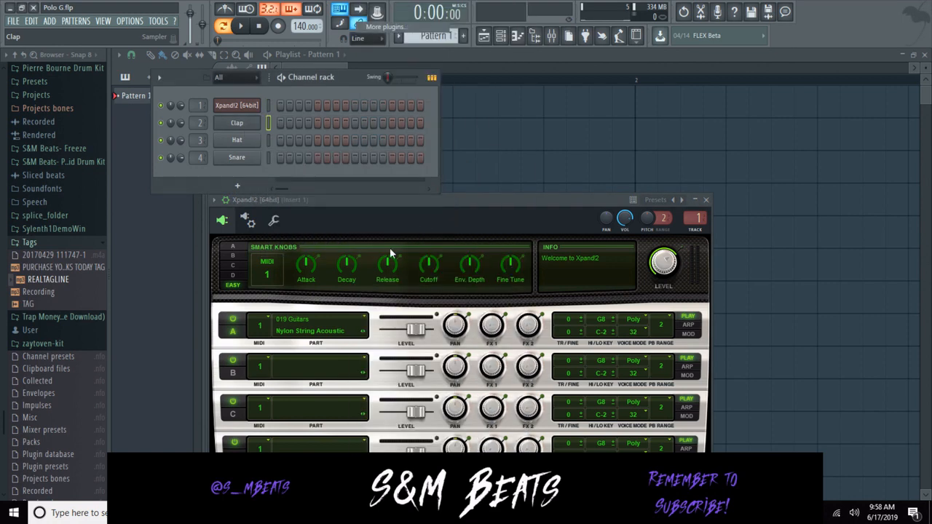
scroll(396, 255, down, 12)
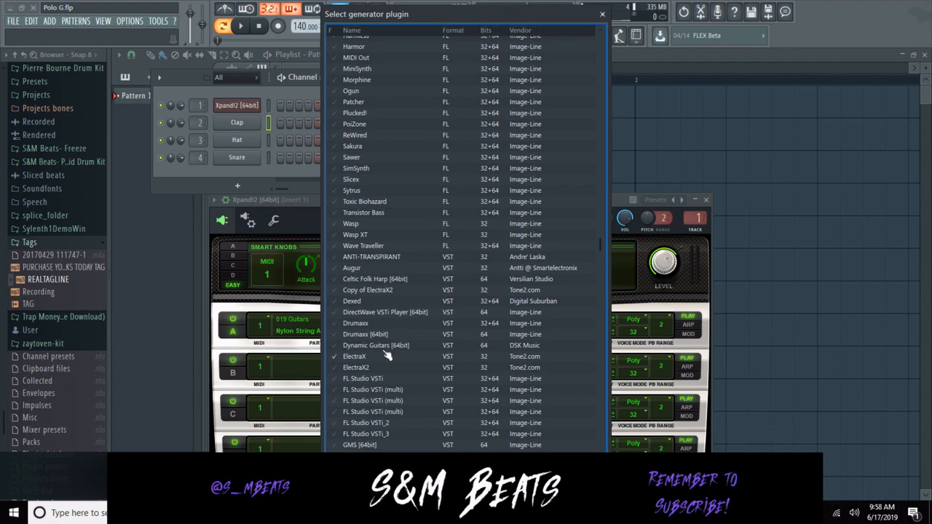
click(535, 345)
click(604, 14)
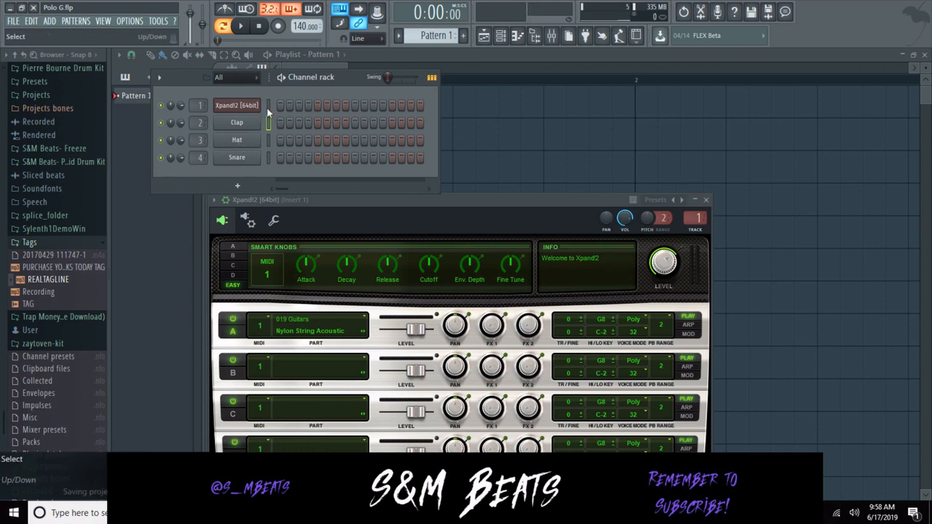
Close the Xpand!2 window, open that channel's piano roll and check its scale highlighting options.
click(706, 200)
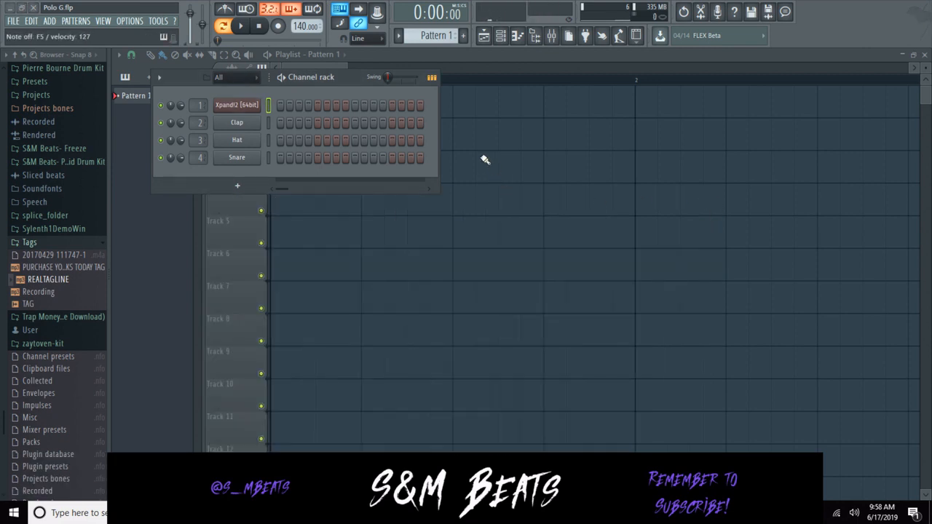
right_click(255, 105)
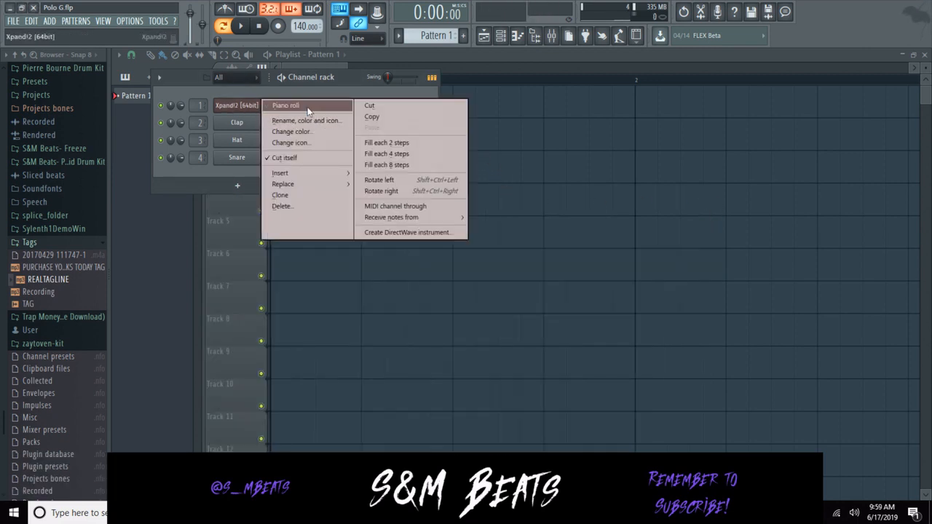
click(308, 108)
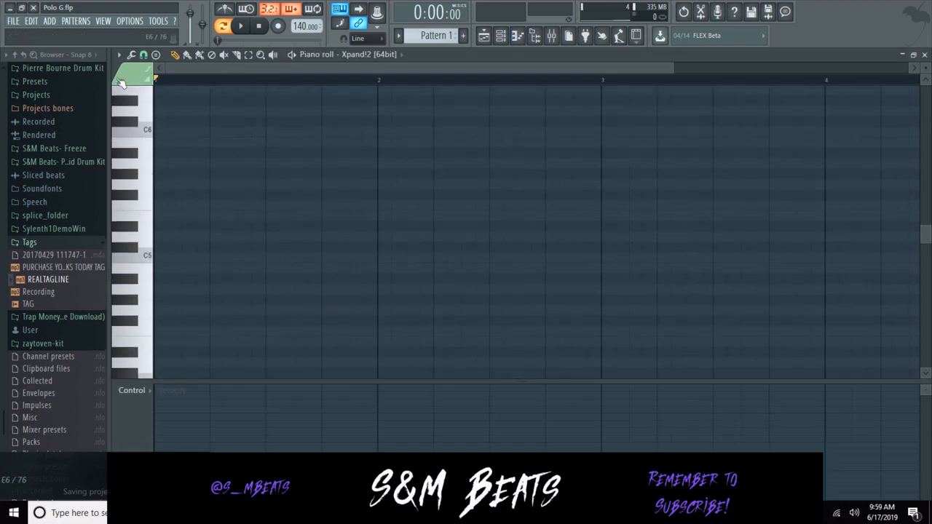
click(119, 58)
mouse_move(134, 125)
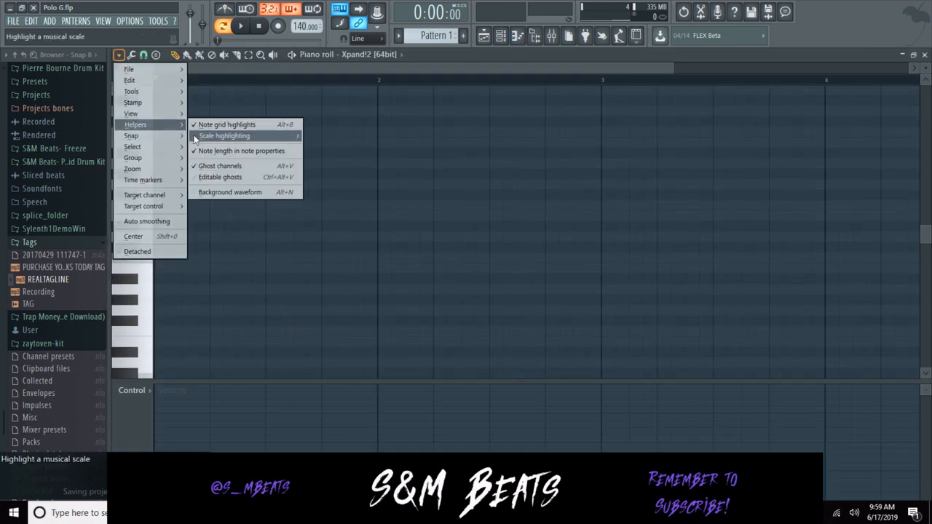
mouse_move(224, 135)
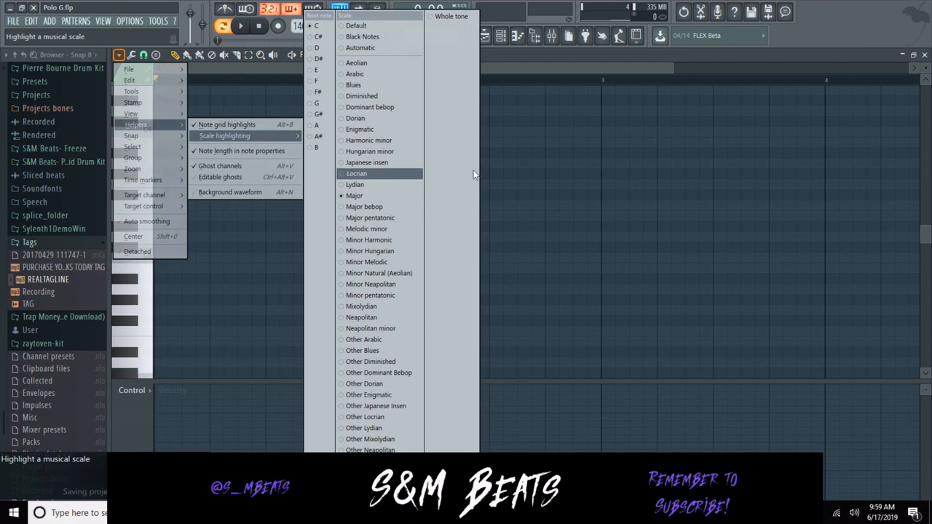
click(505, 170)
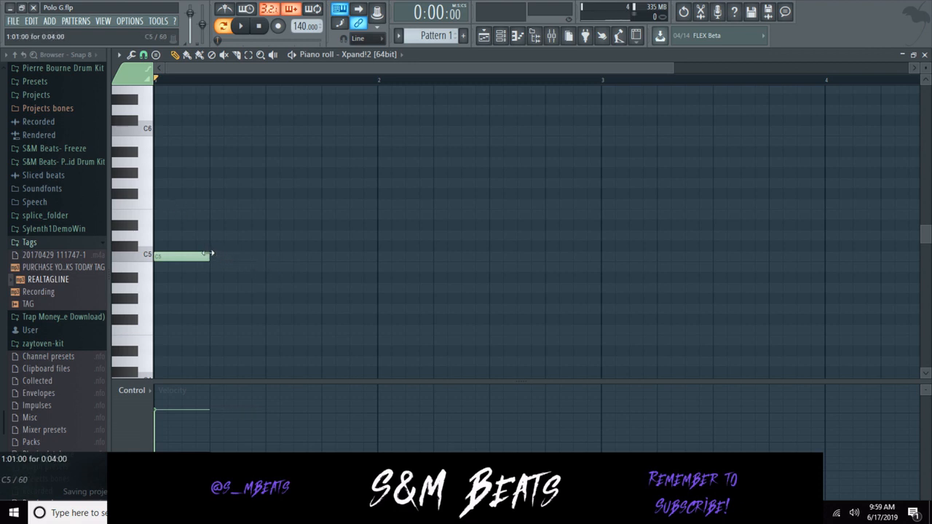
Draw a one-beat chord of C5, E5 and A5 at the start of bar 1 and play it back.
click(167, 214)
click(161, 162)
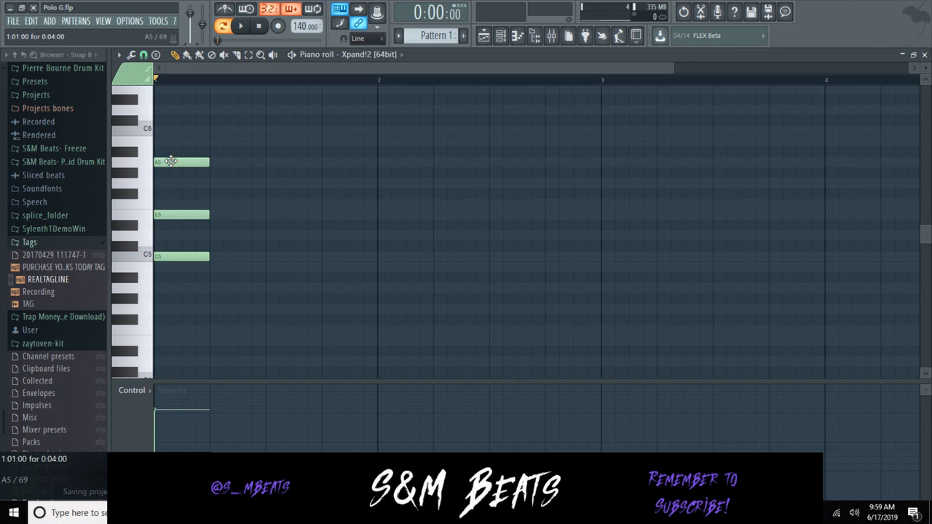
key(space)
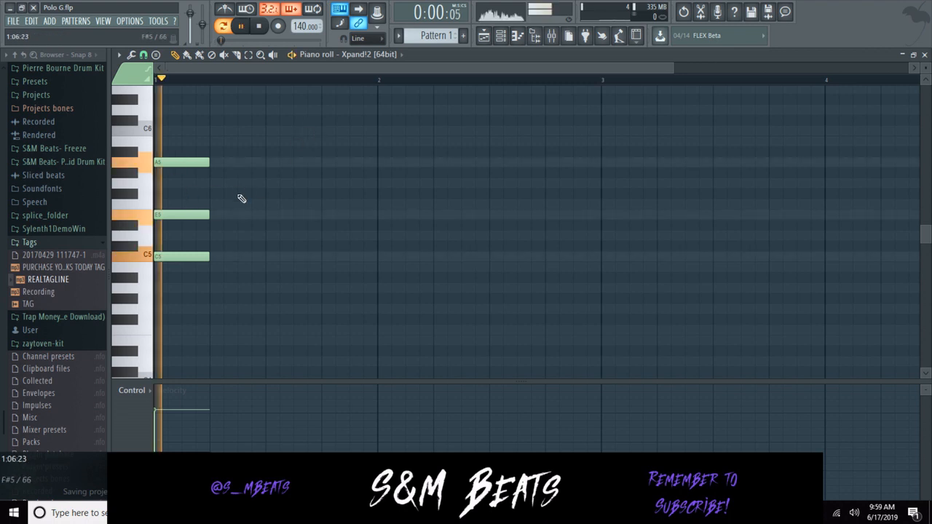
key(space)
Try F5 in place of E5 in the opening chord, keeping A5 on top.
right_click(183, 163)
click(161, 139)
drag(161, 139, 159, 163)
key(space)
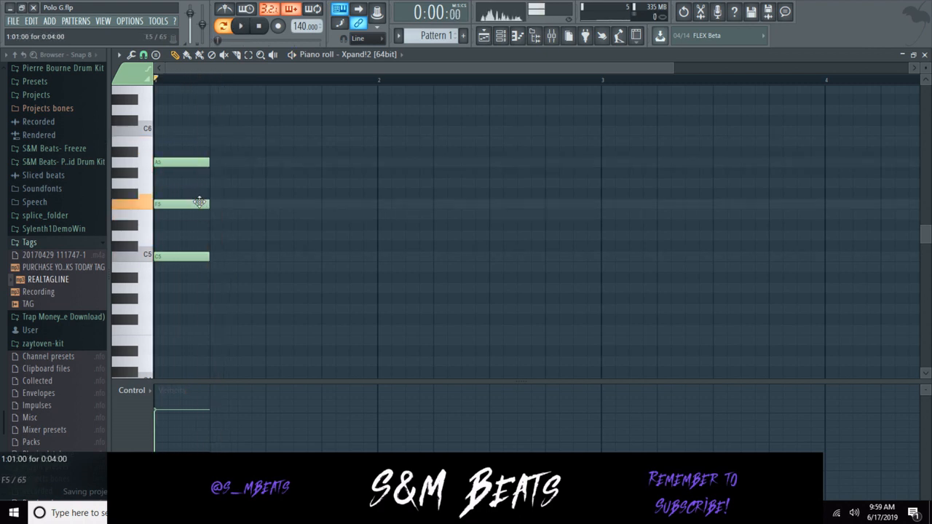
Try a second chord of B4, D5 and G5 on beat 3 of bar 1 and play it back.
key(space)
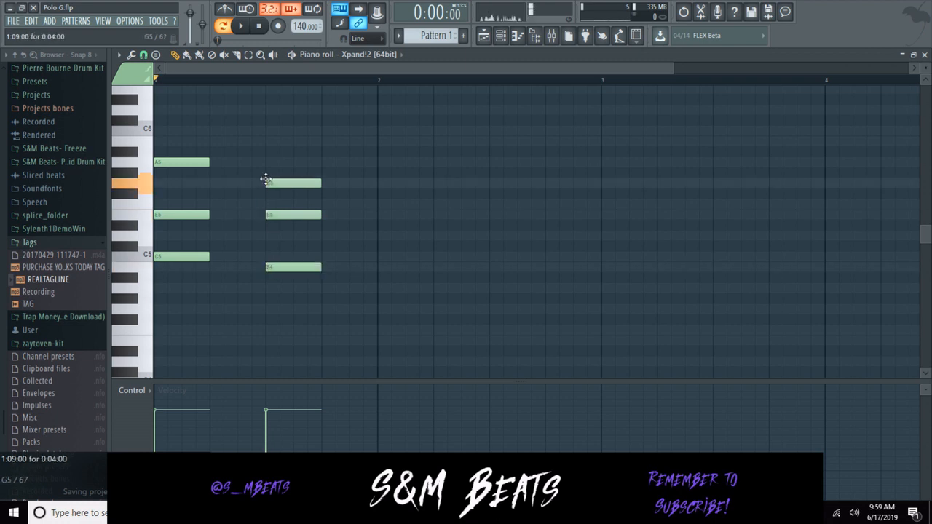
key(space)
drag(266, 179, 282, 236)
key(space)
key(space)
key(space)
key(space)
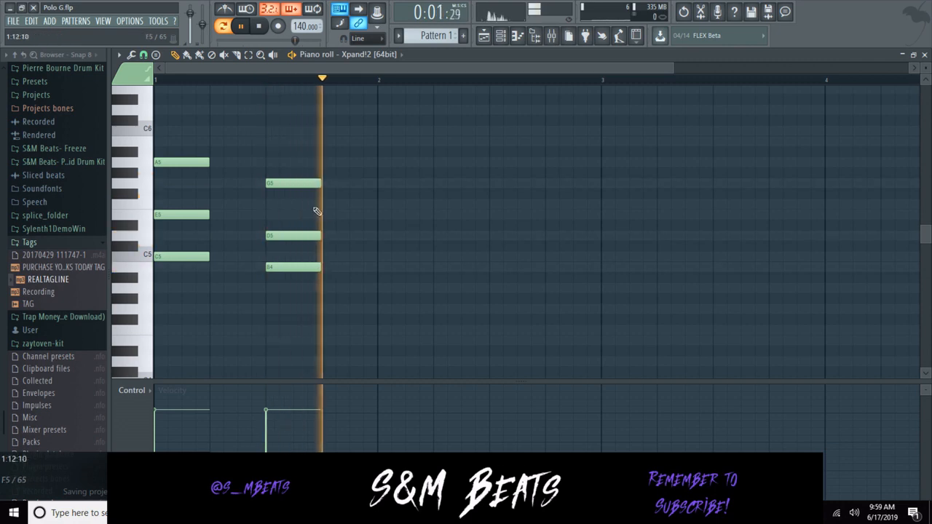
key(space)
Try F5 as the second chord's top note, and delete all three notes of that chord.
drag(296, 184, 296, 206)
key(space)
key(space)
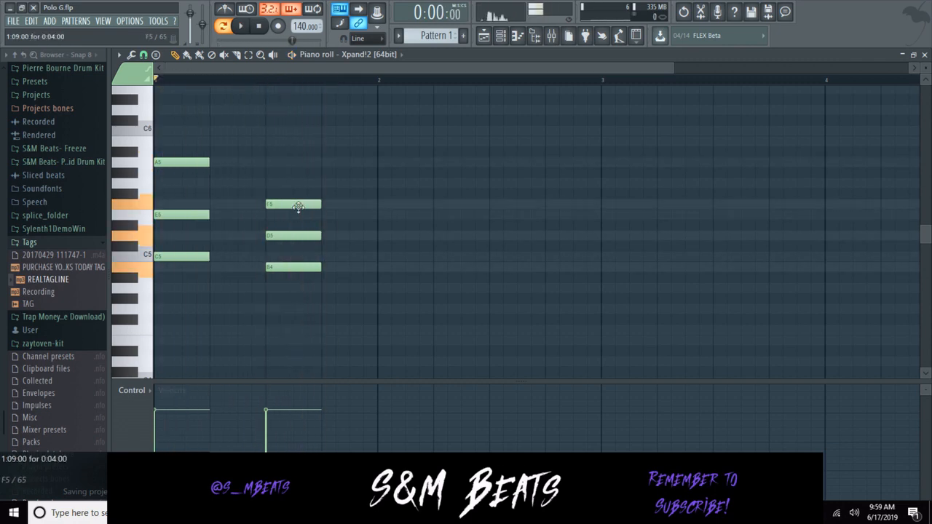
right_click(298, 206)
right_click(291, 235)
right_click(291, 266)
Add a one-beat D6 note to the opening chord and play it back.
key(space)
key(space)
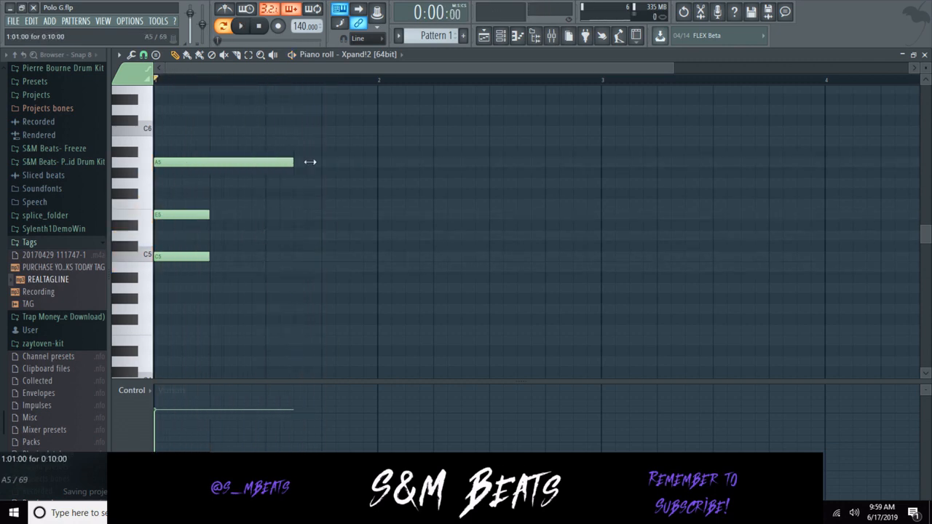
click(178, 110)
key(space)
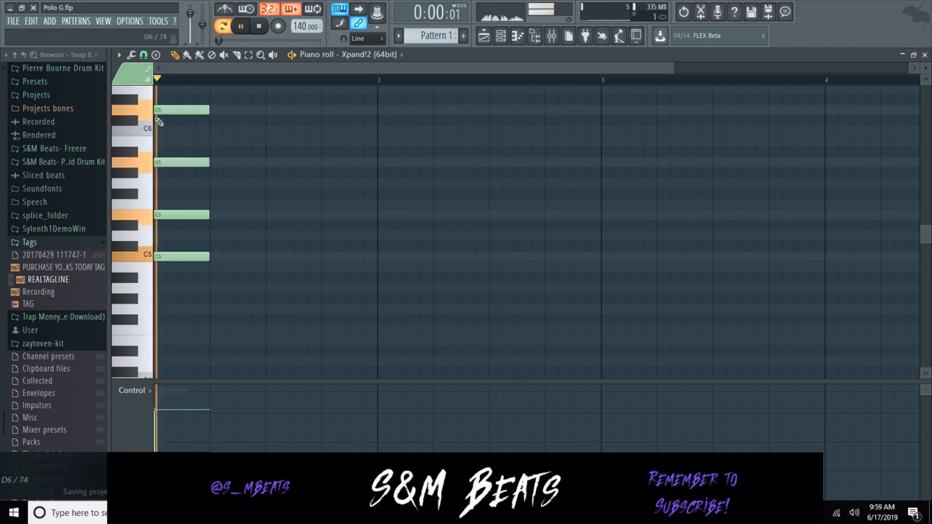
Draw a one-beat chord of A4, C5, E5 and A5 at the start of bar 2 and play the pattern.
scroll(235, 170, up, 1)
click(379, 245)
key(space)
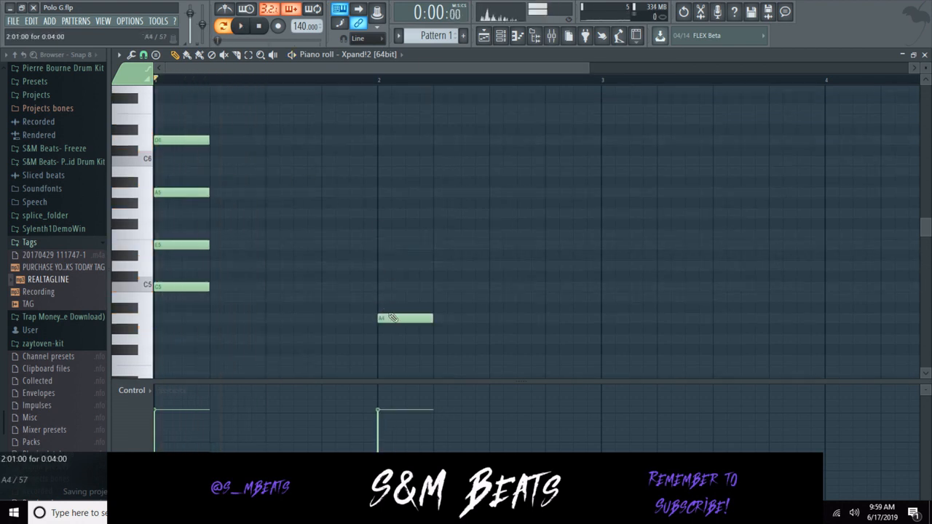
click(379, 245)
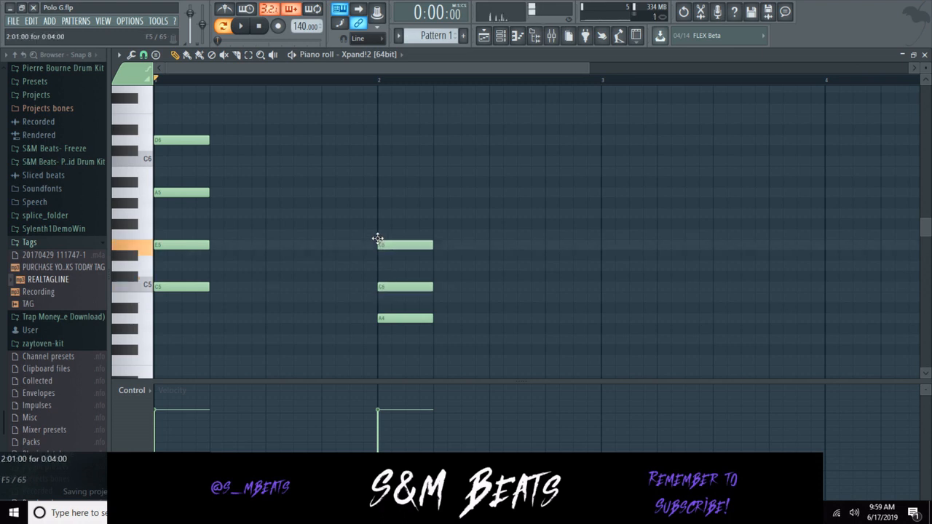
mouse_move(380, 205)
mouse_down()
mouse_move(376, 216)
mouse_move(374, 192)
mouse_up()
key(space)
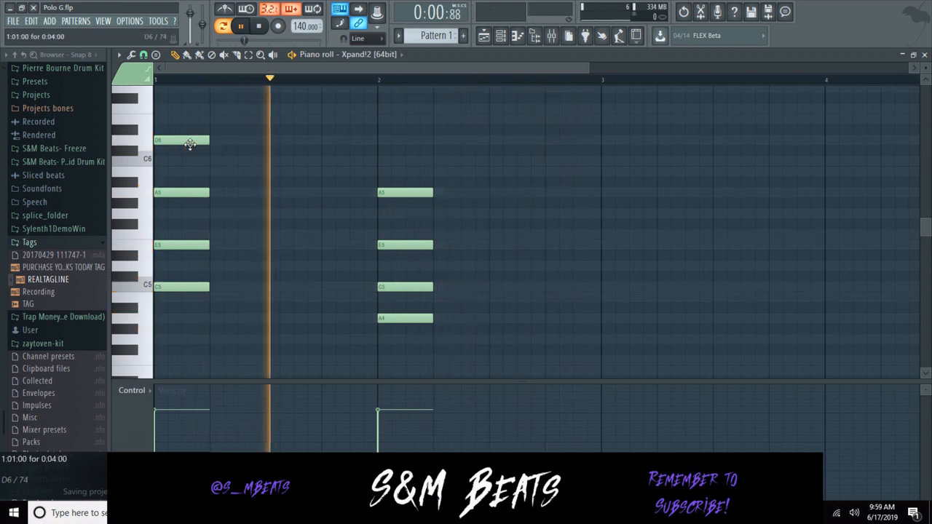
Spread the bar 1 chord into consecutive one-beat notes C5, E5, A5 and D6 and play it back.
right_click(188, 245)
key(space)
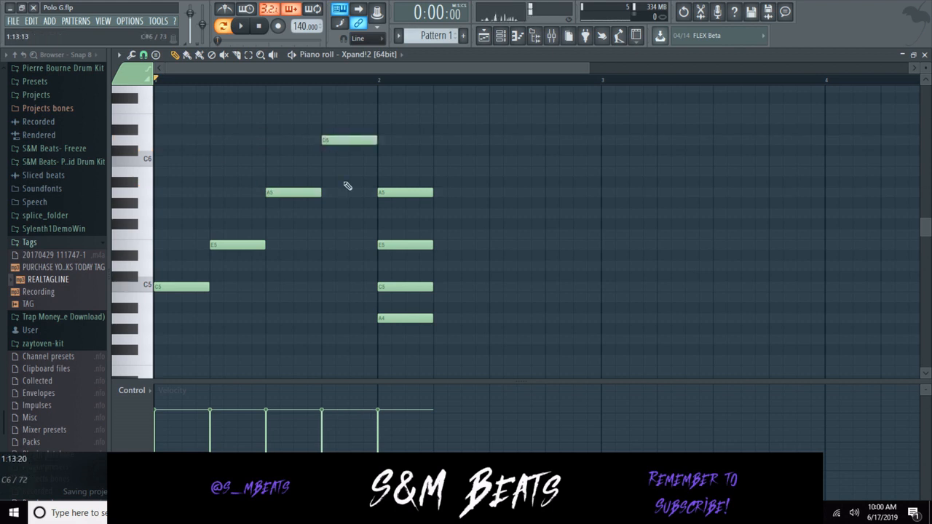
key(space)
Turn the bar 2 chord into an arpeggio by redrawing C5, E5 and A5 on beats 2, 3 and 4 after A4.
right_click(396, 286)
right_click(397, 245)
right_click(401, 192)
click(439, 286)
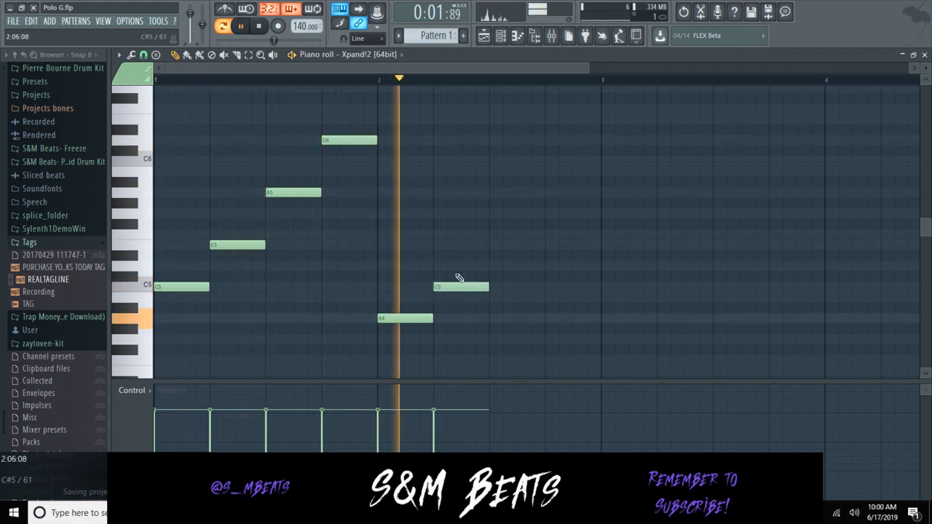
click(495, 245)
click(549, 192)
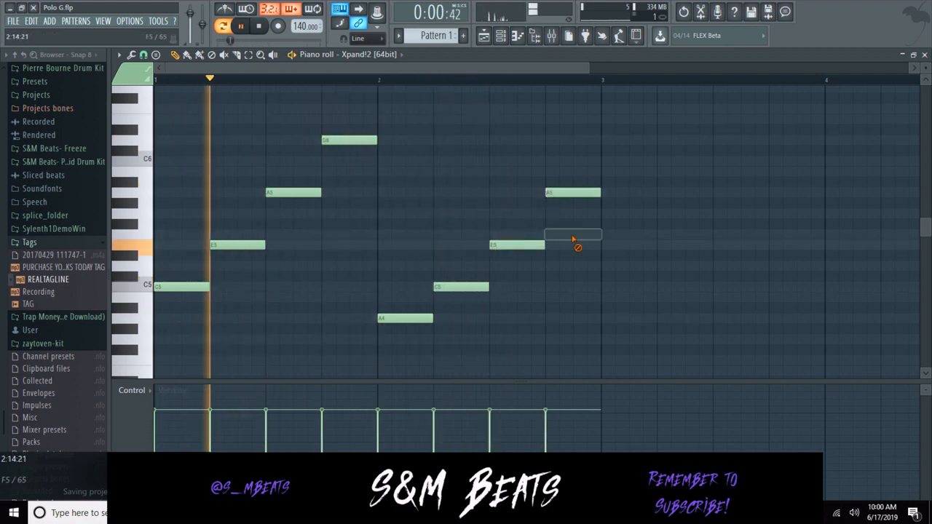
Duplicate the two-bar arpeggio into bars 3 and 4.
key(ctrl+b)
key(ctrl+d)
drag(418, 69, 331, 73)
drag(476, 71, 856, 71)
Add a full-bar C4 bass note in bar 1 and lengthen the C5 in bar 1 and the A4 in bar 2 to a full bar.
scroll(495, 216, down, 3)
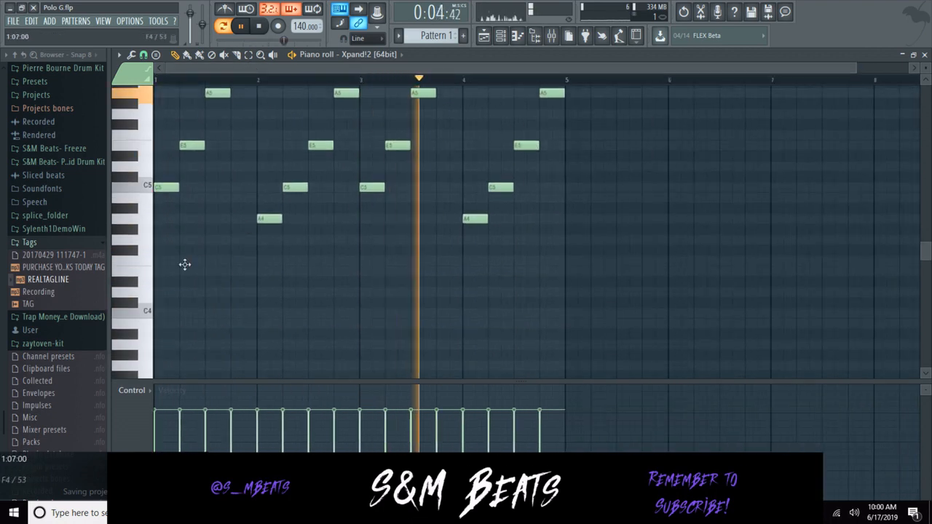
click(166, 312)
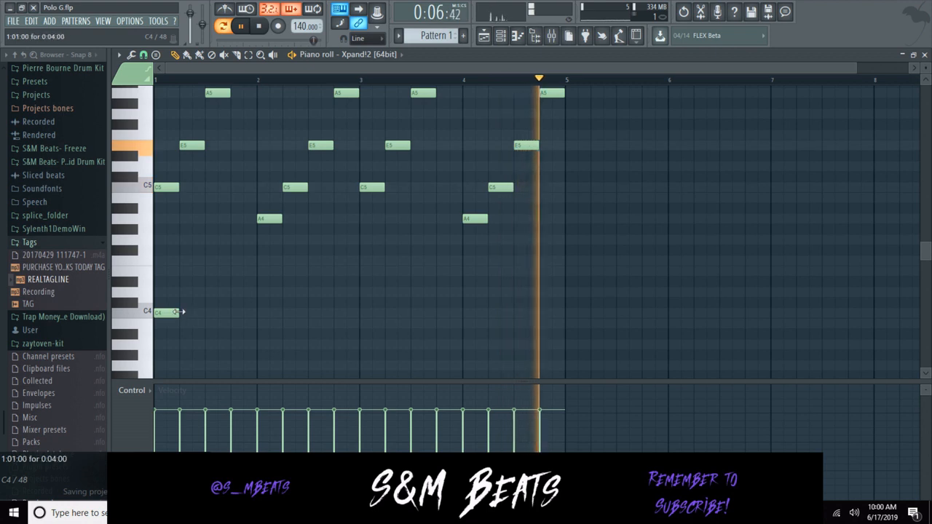
key(space)
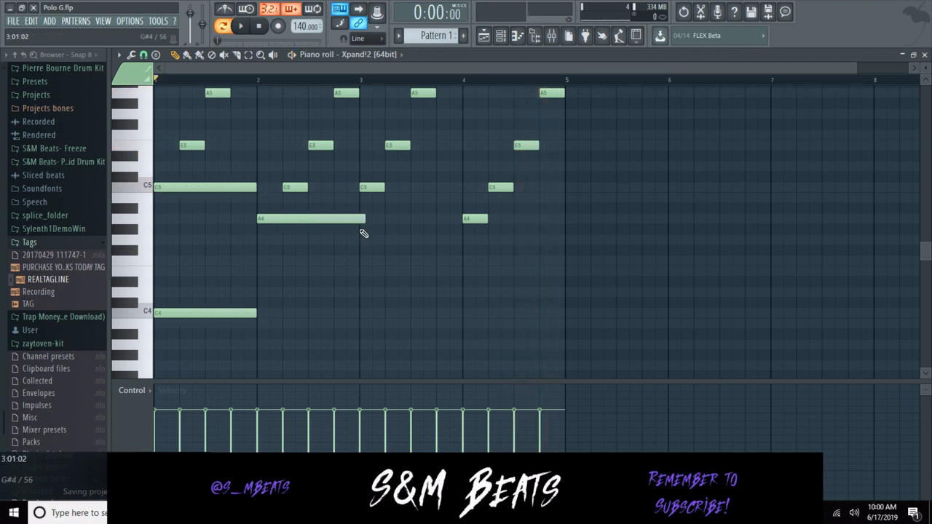
Add full-bar bass notes A3 in bar 2 and C4 in bar 3.
scroll(320, 312, down, 1)
drag(249, 297, 258, 316)
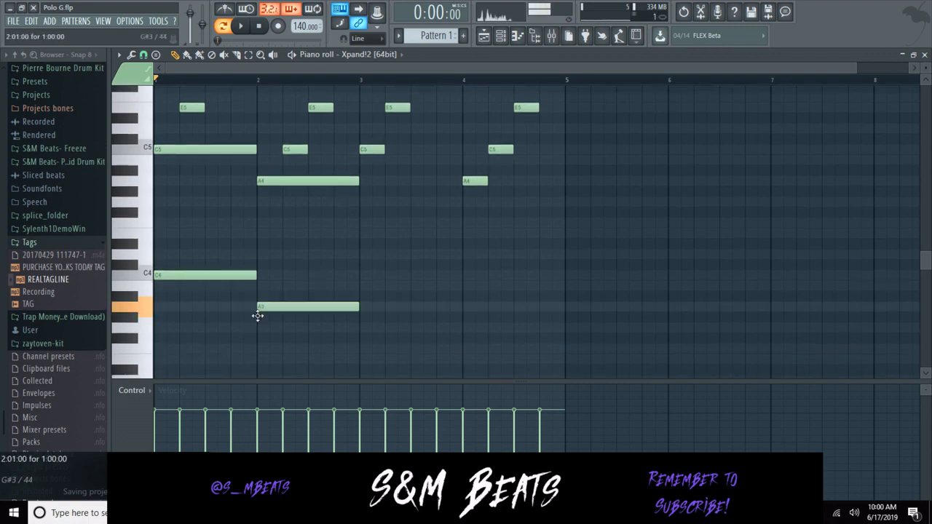
key(space)
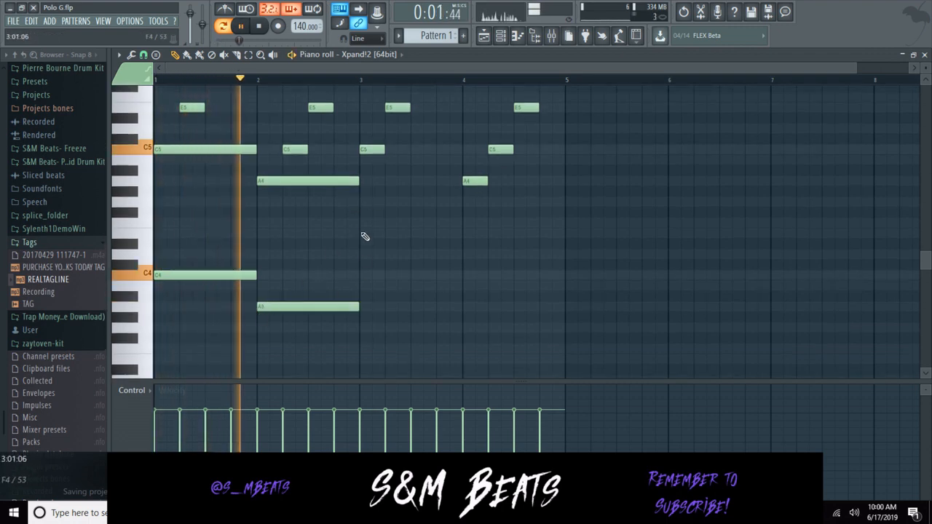
click(362, 276)
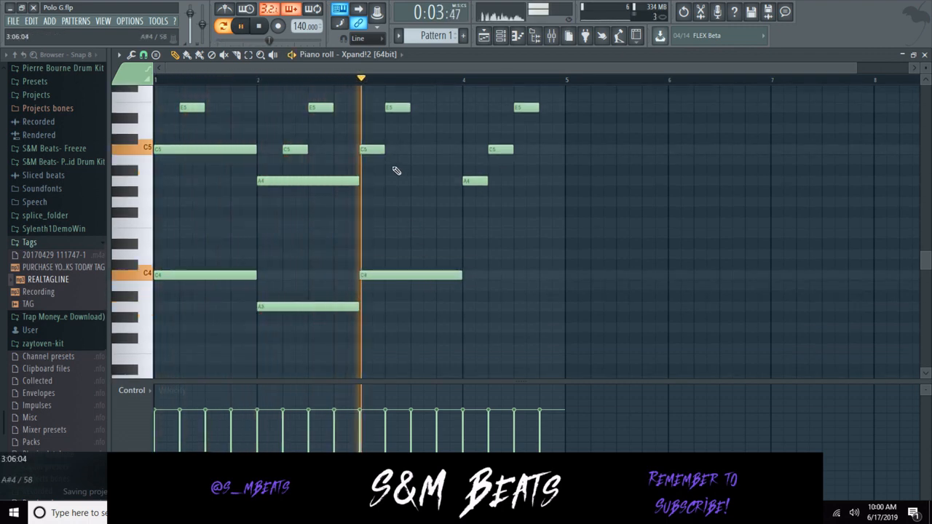
Move bar 4's A4 down to E4, lengthen it to a full bar, and add a full-bar E3 bass note below it.
drag(472, 191, 472, 233)
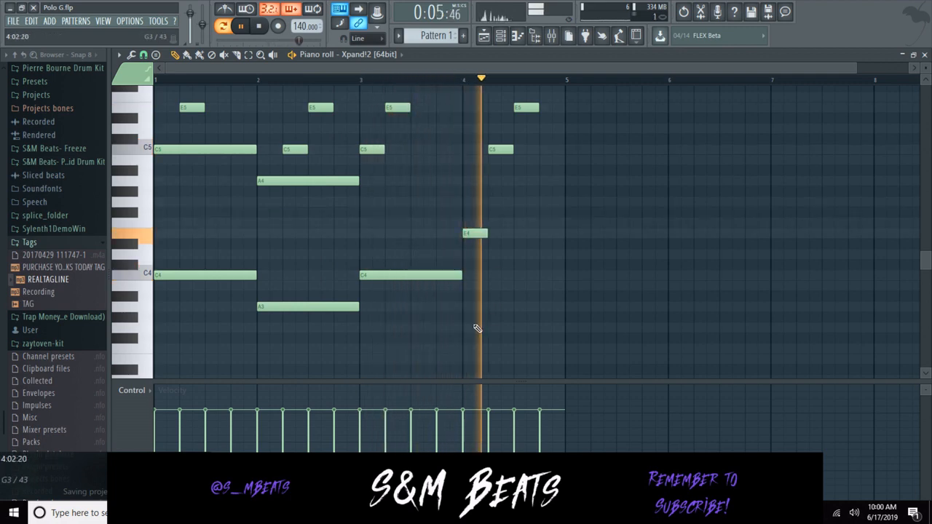
click(457, 350)
drag(457, 352, 565, 365)
drag(477, 232, 563, 233)
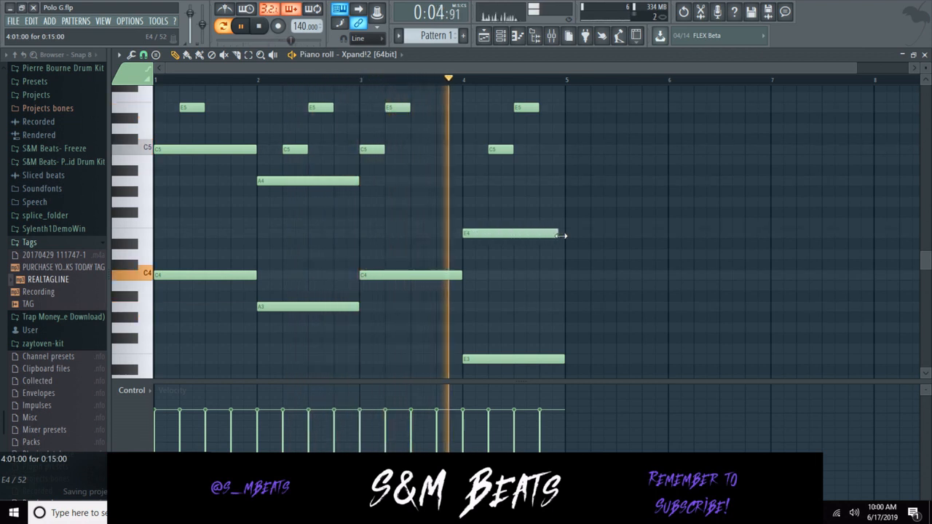
Lengthen the C5 in bar 3 to a full bar and raise bar 4's E4 and E3 to F4 and F3.
drag(381, 149, 461, 150)
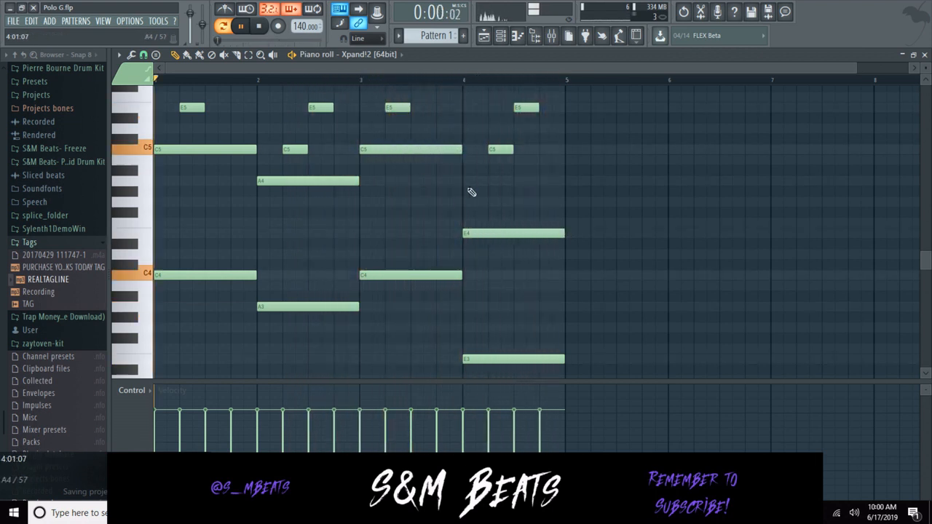
key(space)
click(487, 231)
drag(487, 231, 488, 221)
key(space)
drag(495, 358, 495, 348)
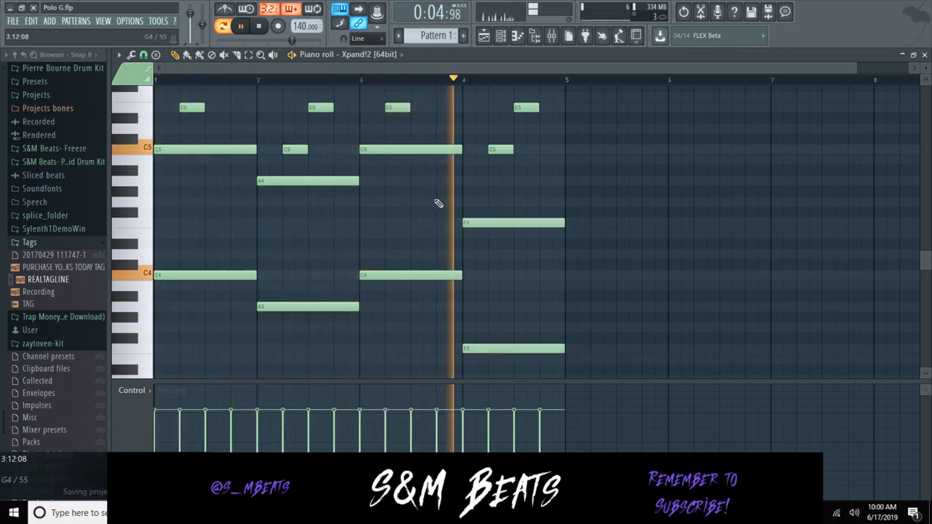
Try a full-bar harmony note in bar 1, auditioning F4, E4 and G4.
click(177, 223)
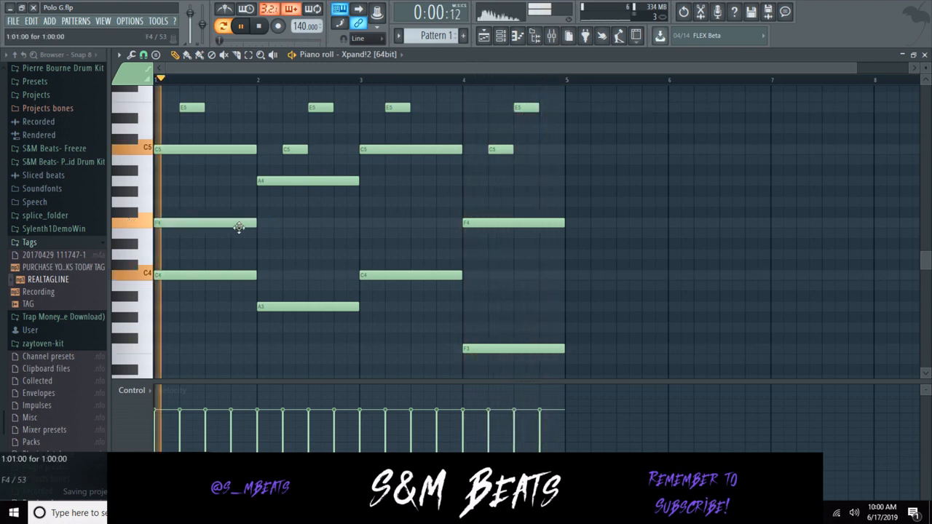
key(space)
drag(241, 225, 231, 234)
key(space)
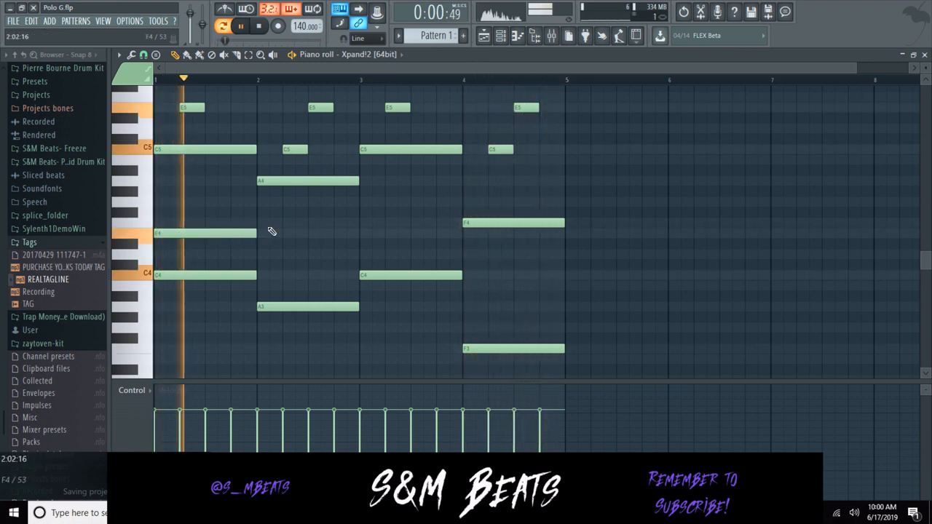
key(space)
right_click(217, 232)
click(204, 202)
key(space)
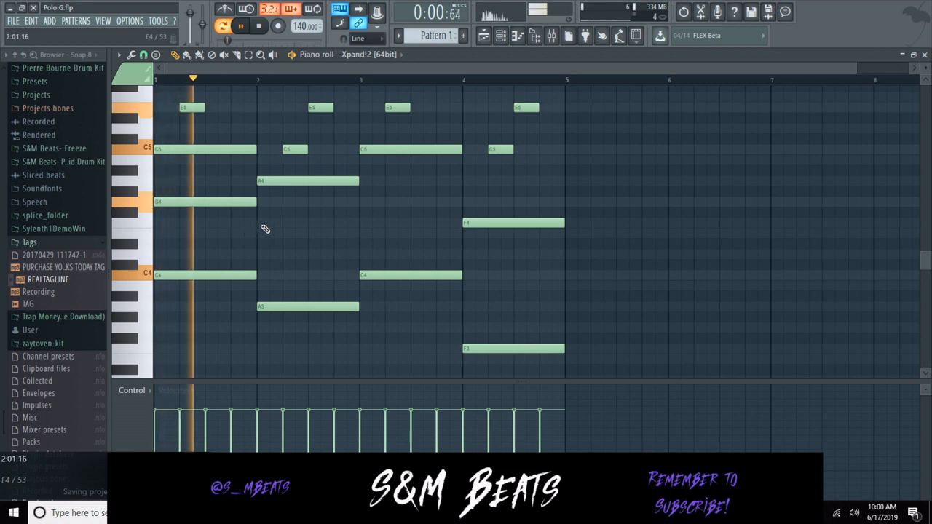
Add full-bar harmony notes E4 in bar 2, G4 in bar 3 and C4 in bar 4.
click(258, 234)
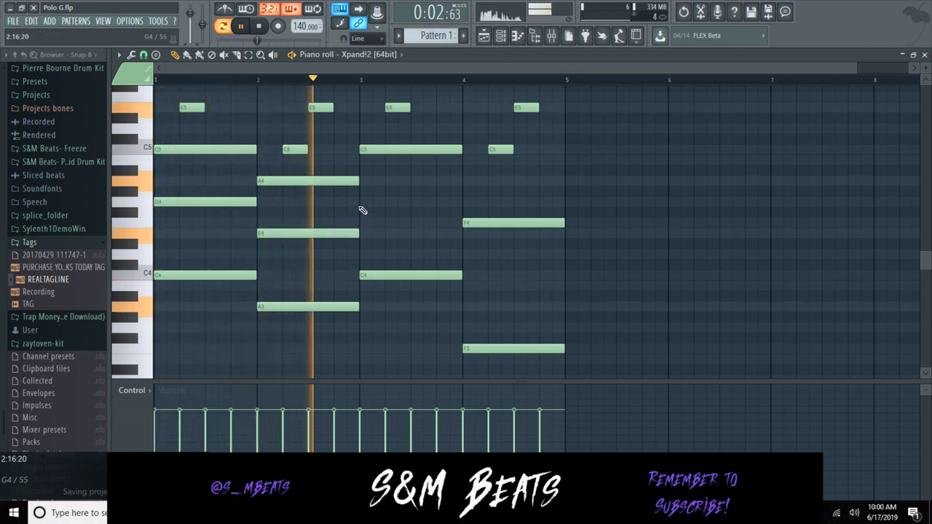
click(362, 203)
click(465, 277)
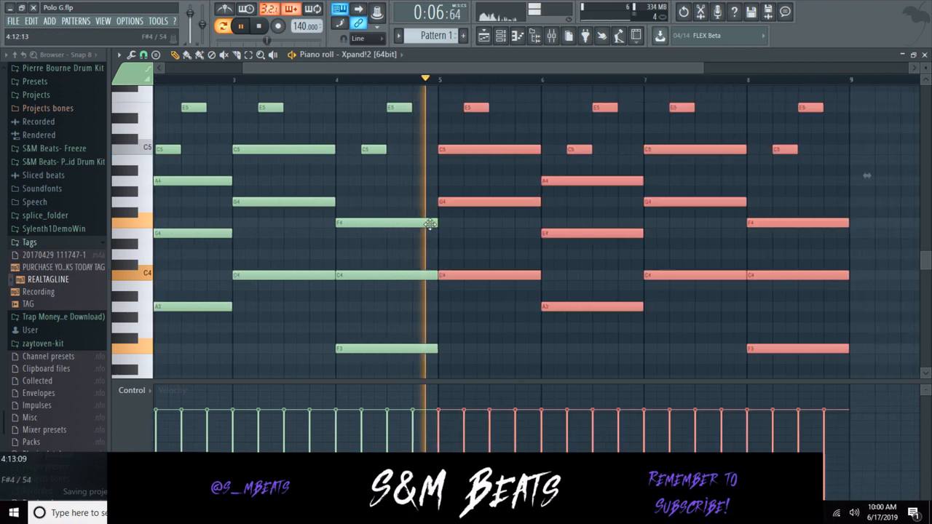
Duplicate the four-bar melody into bars 5 to 8.
key(ctrl+b)
click(498, 243)
right_click(498, 244)
Try lowering the G4 harmony notes in bars 5 and 1 to F4.
key(space)
drag(464, 219, 464, 224)
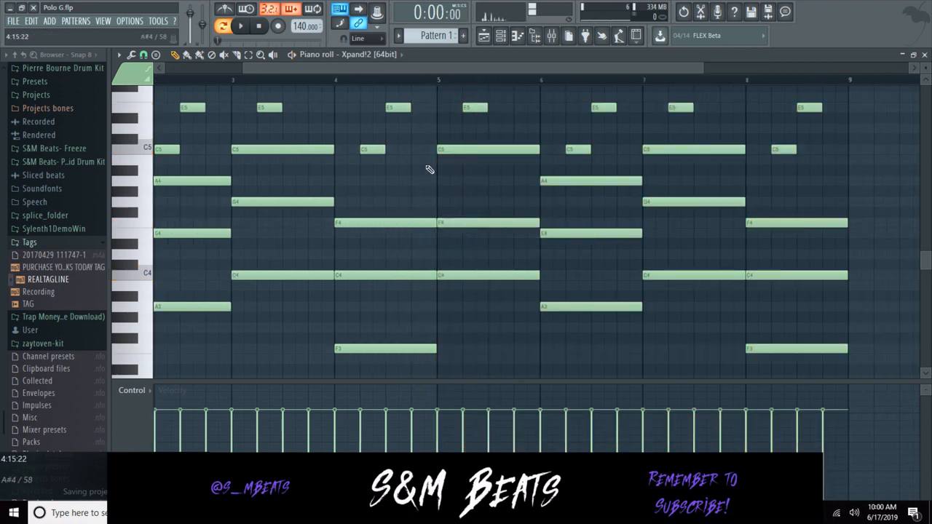
key(space)
key(space)
drag(419, 67, 342, 67)
drag(222, 203, 222, 223)
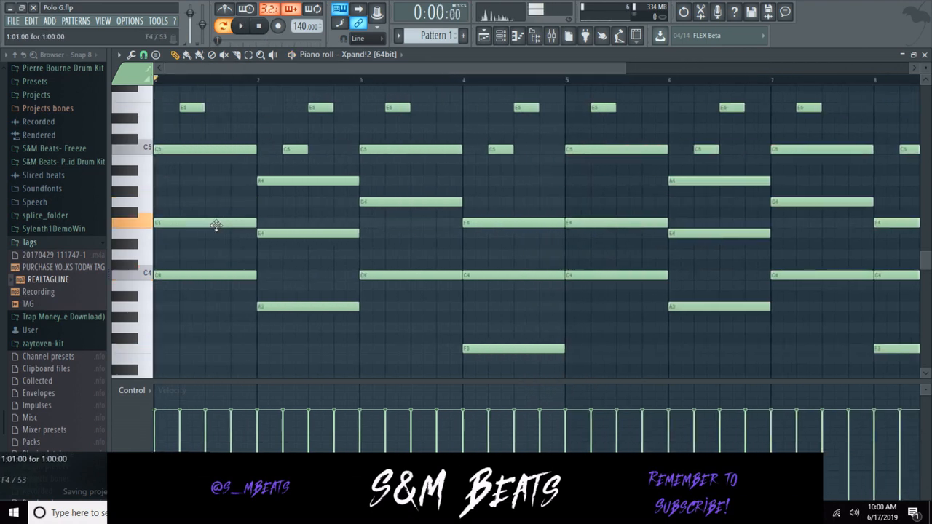
key(space)
Delete the F4 notes from bars 1 and 5 and the G4 notes from bars 3 and 7.
right_click(232, 224)
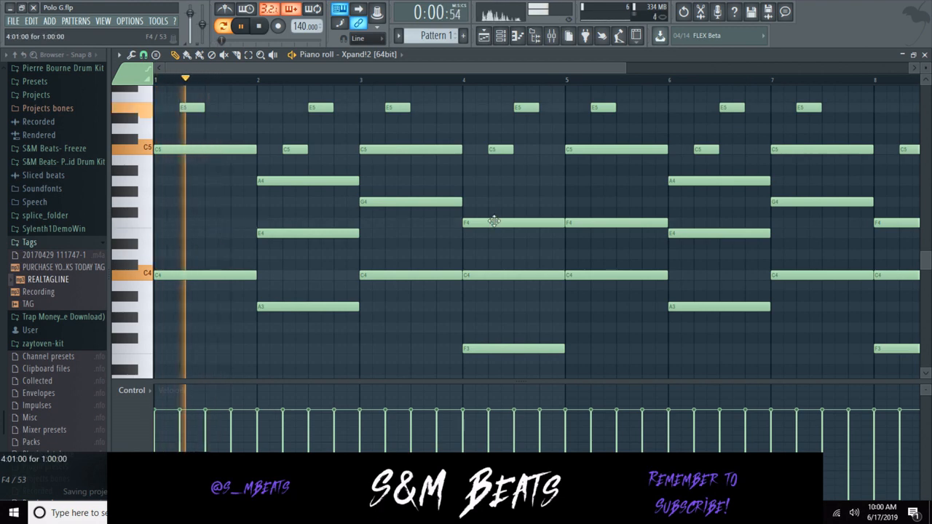
right_click(582, 225)
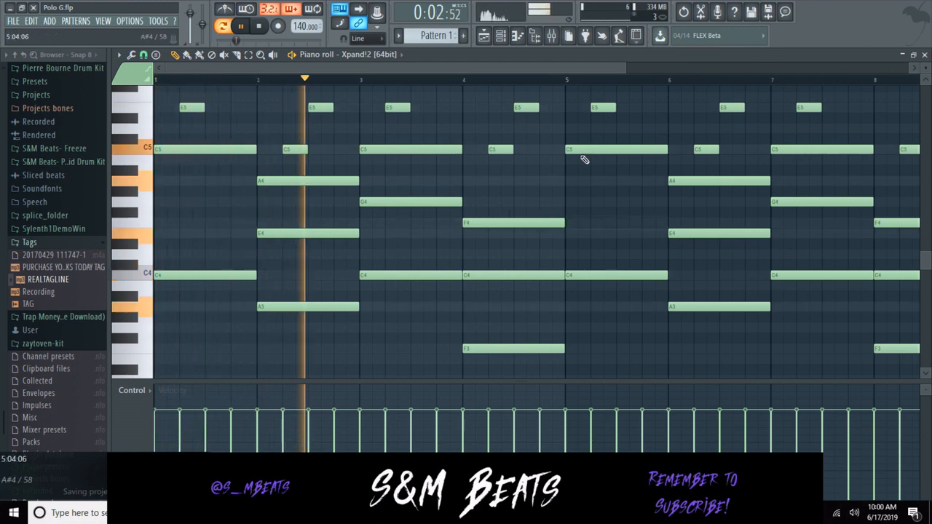
drag(623, 66, 850, 67)
right_click(342, 203)
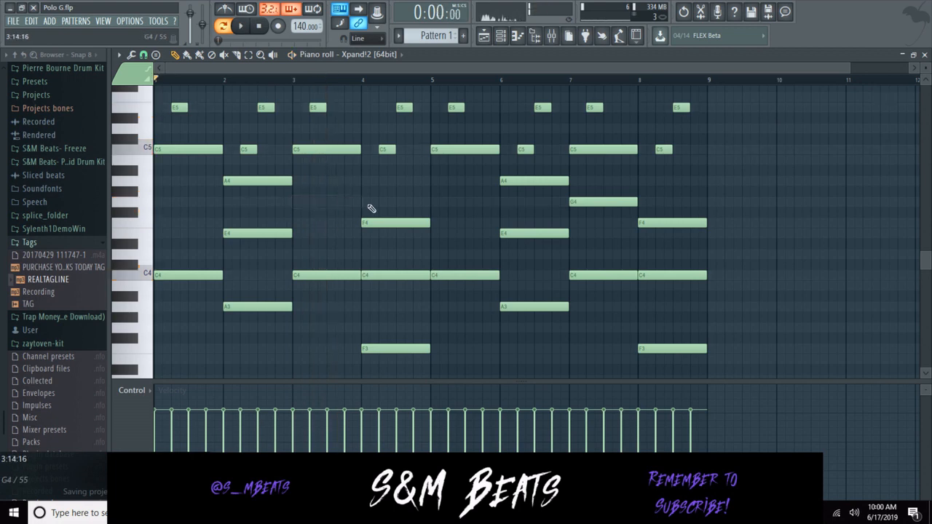
right_click(613, 202)
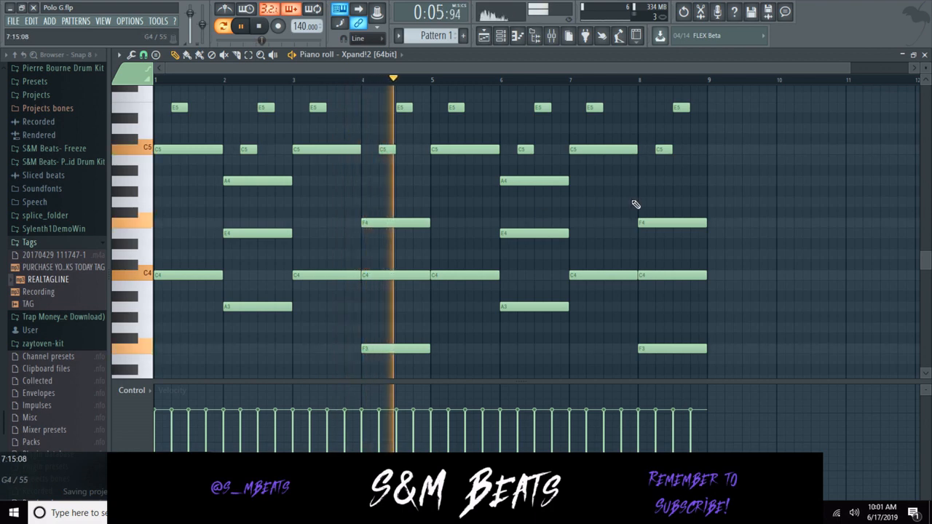
Strum the pattern's chords with a start time strength of 0:02, keeping the note ends preserved.
scroll(466, 169, up, 2)
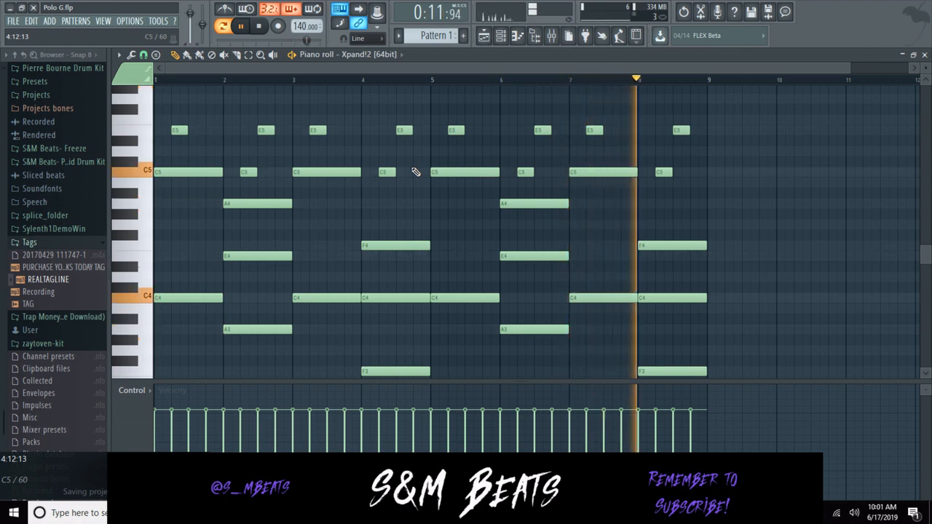
key(space)
scroll(262, 182, up, 4)
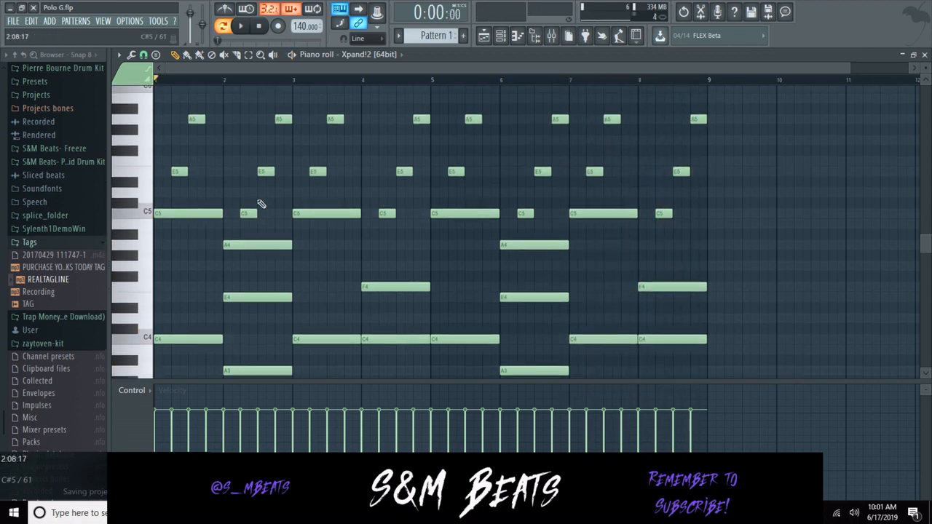
key(alt+s)
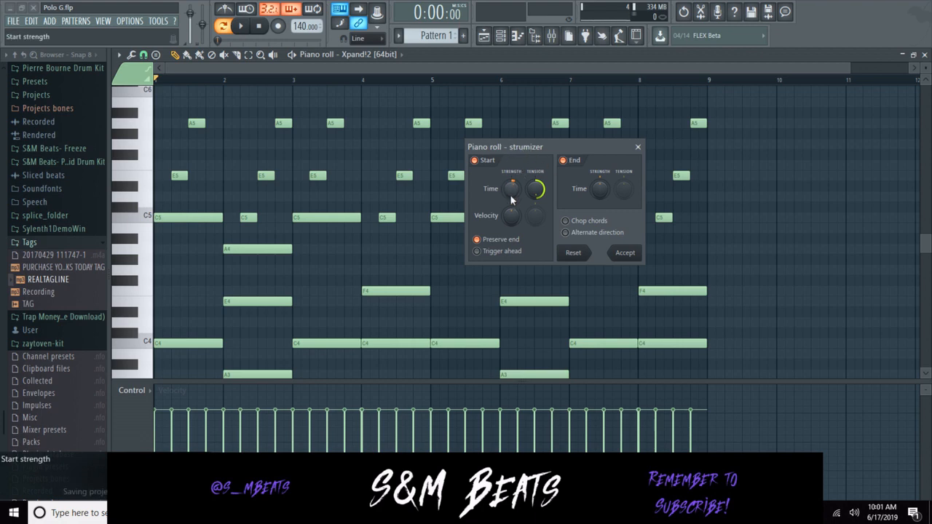
drag(511, 189, 511, 194)
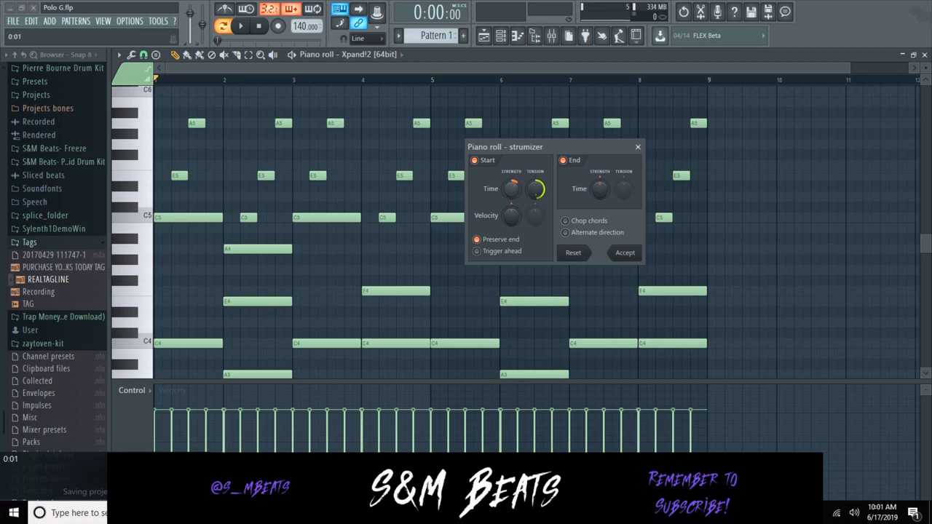
key(space)
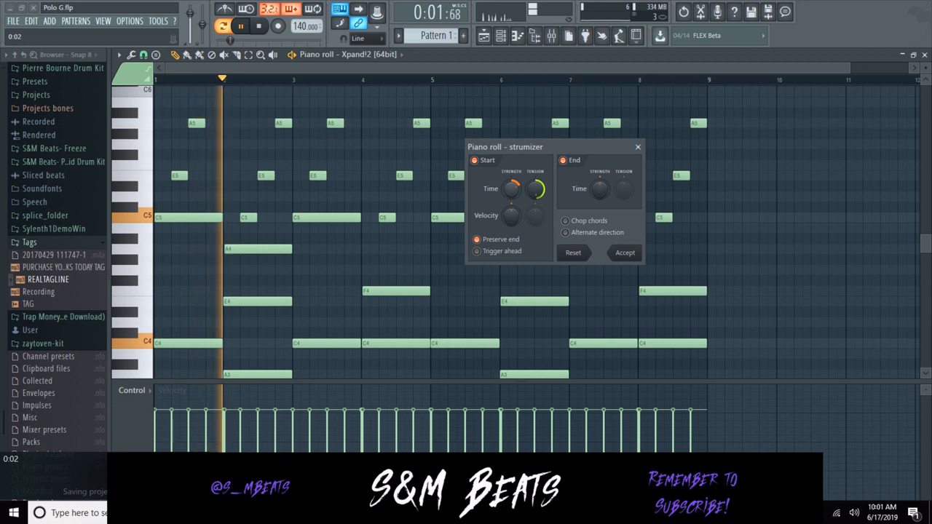
click(634, 256)
key(space)
Transpose the whole melody up two semitones and play it back.
key(Up)
key(Up)
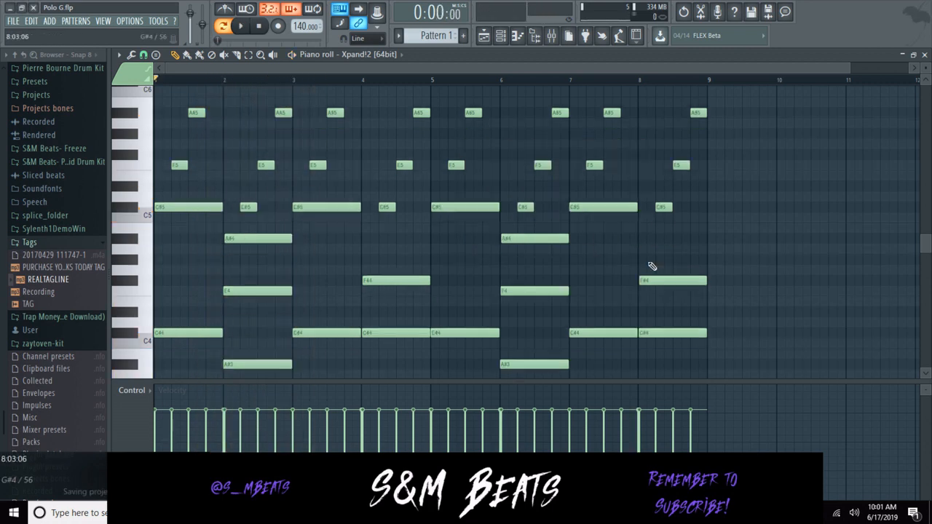
key(space)
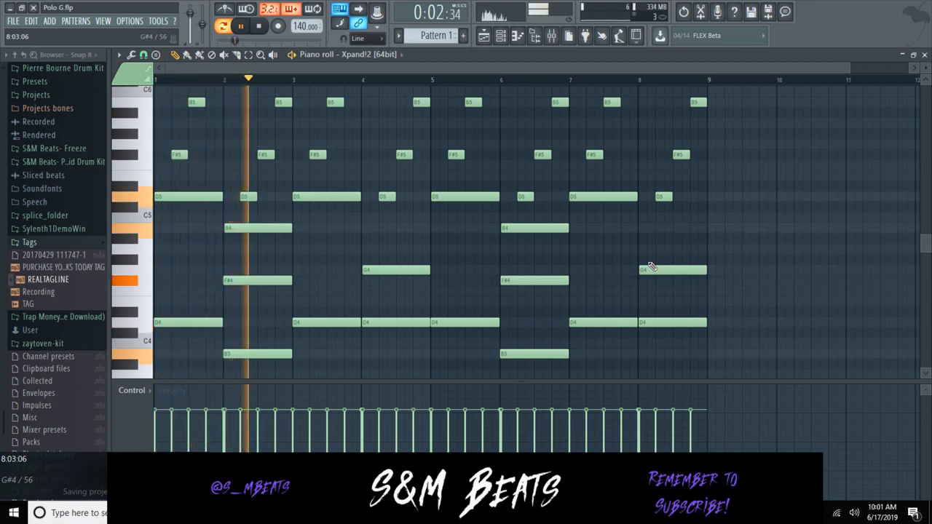
scroll(437, 210, up, 2)
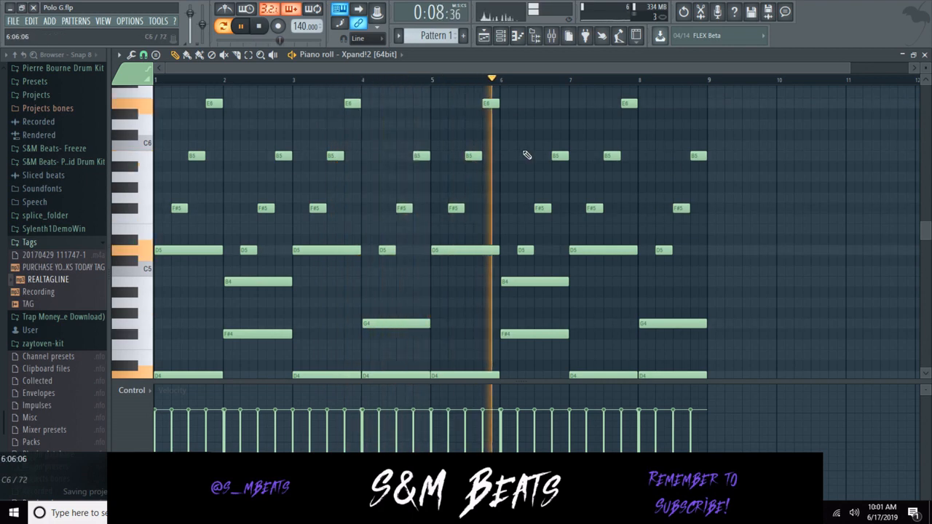
Load Fruity Reeverb 2 into the first effect slot of mixer Insert 1.
key(F5)
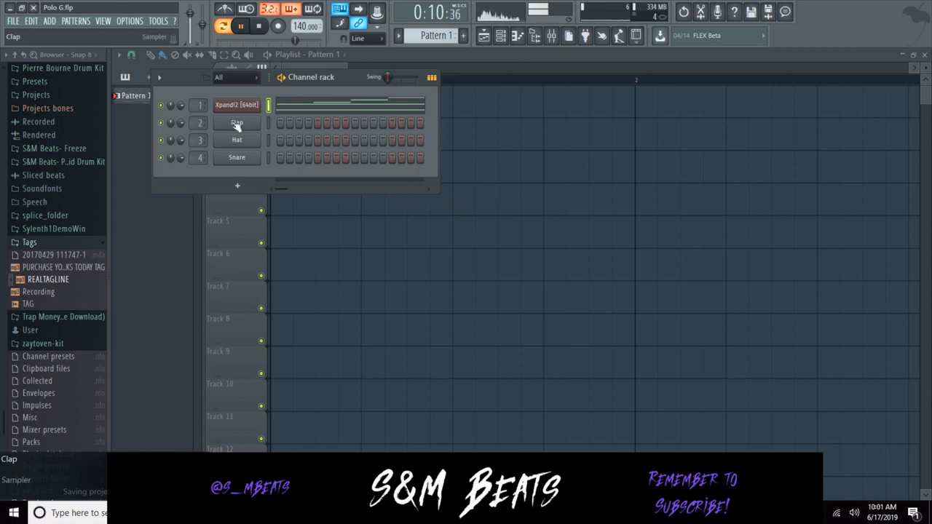
click(33, 242)
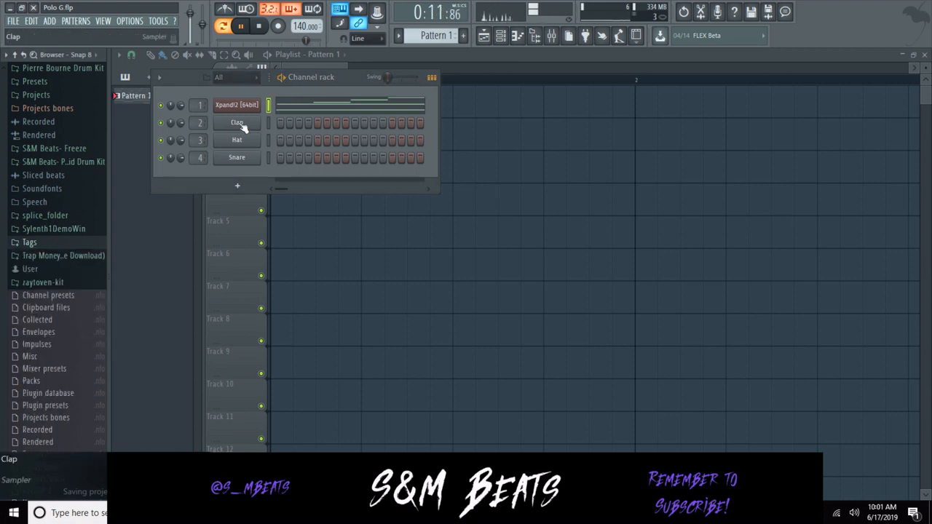
click(551, 35)
key(space)
click(823, 90)
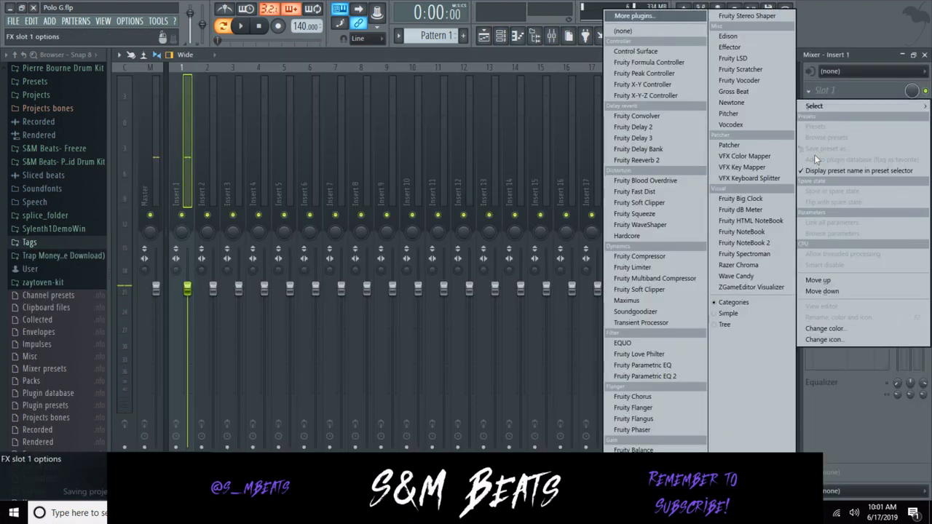
click(627, 159)
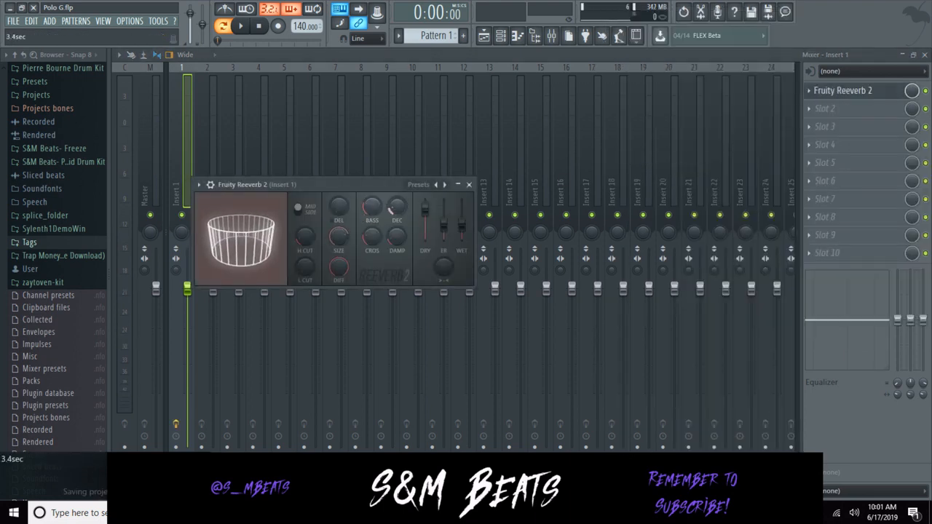
Increase the reverb's room size, shorten its decay, and listen to the melody with it.
click(468, 184)
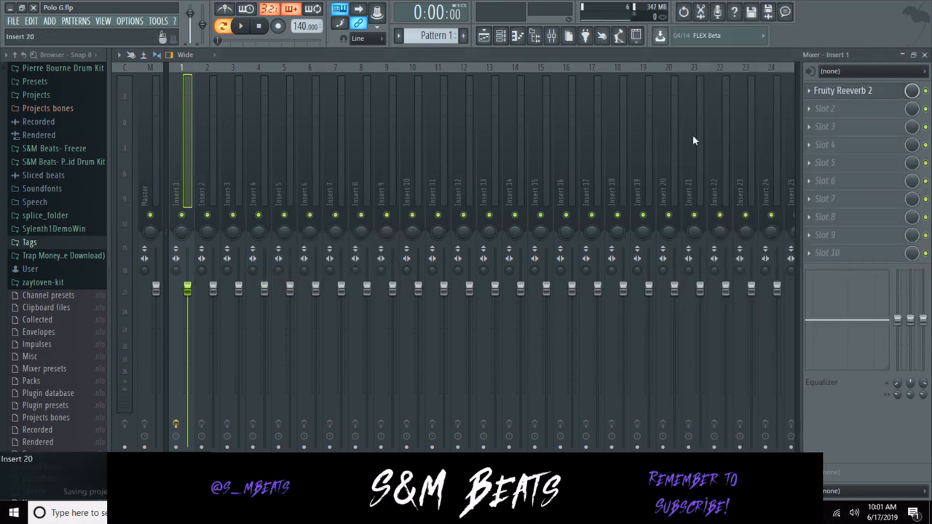
click(843, 93)
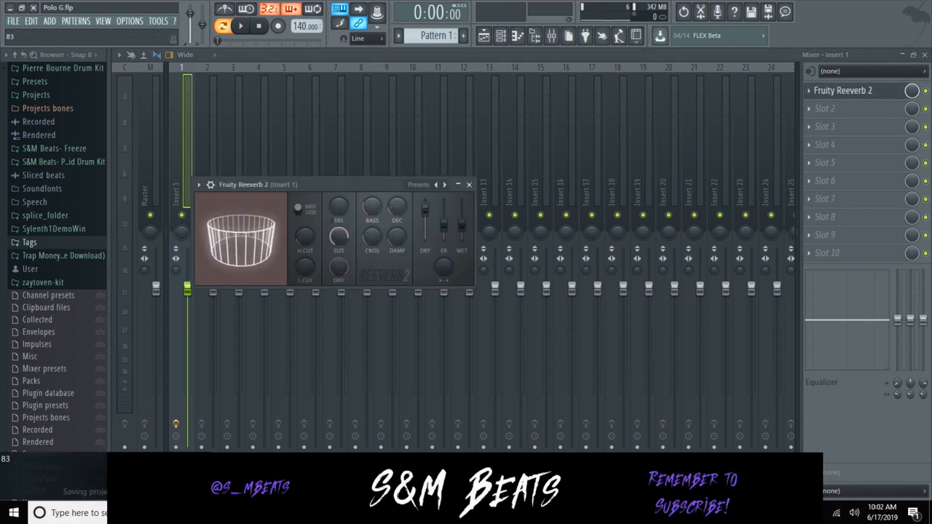
drag(339, 237, 339, 222)
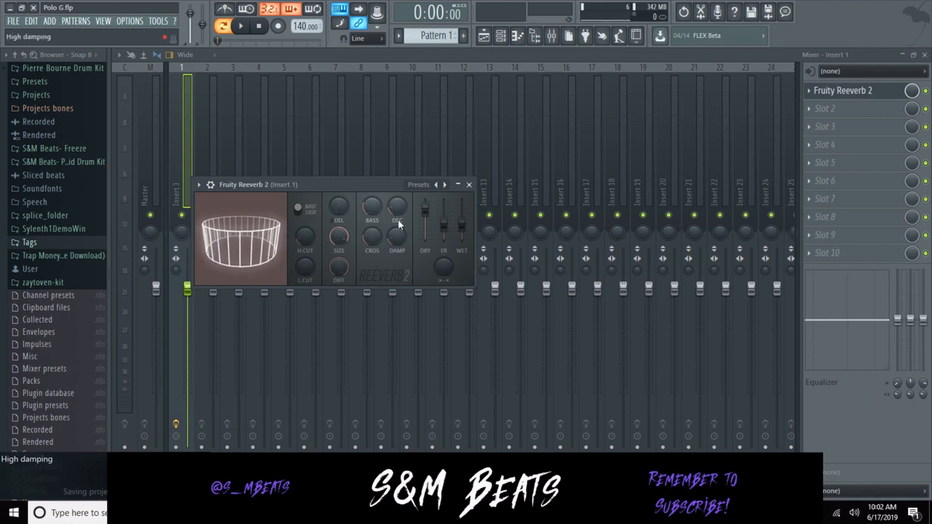
drag(396, 209, 396, 224)
key(space)
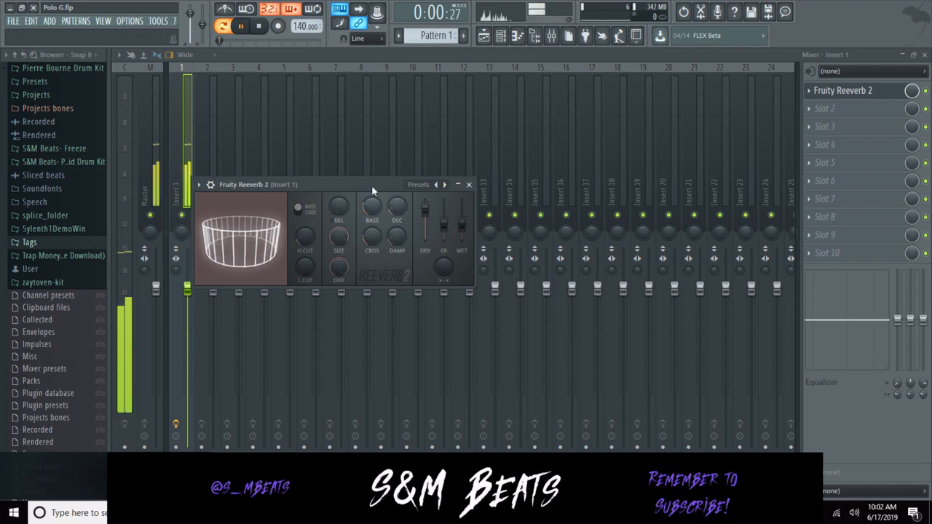
click(469, 185)
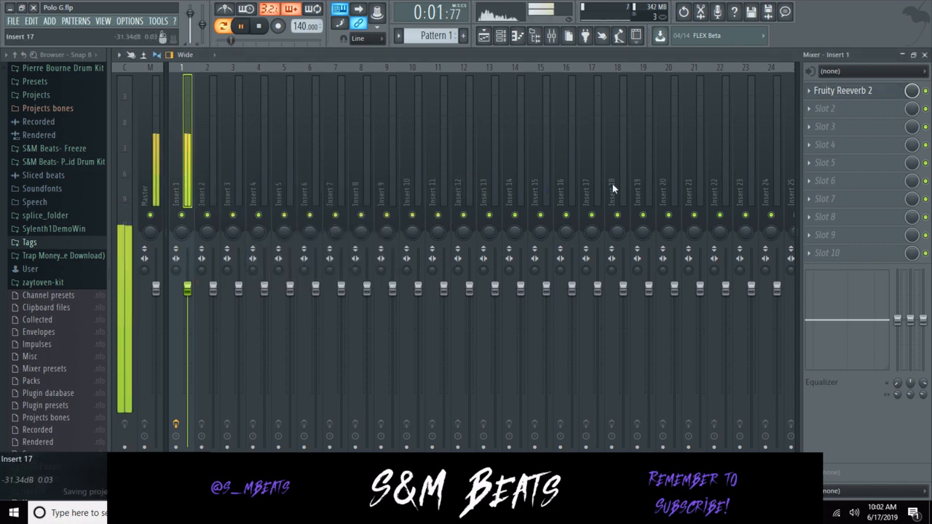
Load Fruity Delay 2 into Insert 1's second effect slot and lower its input volume.
click(825, 108)
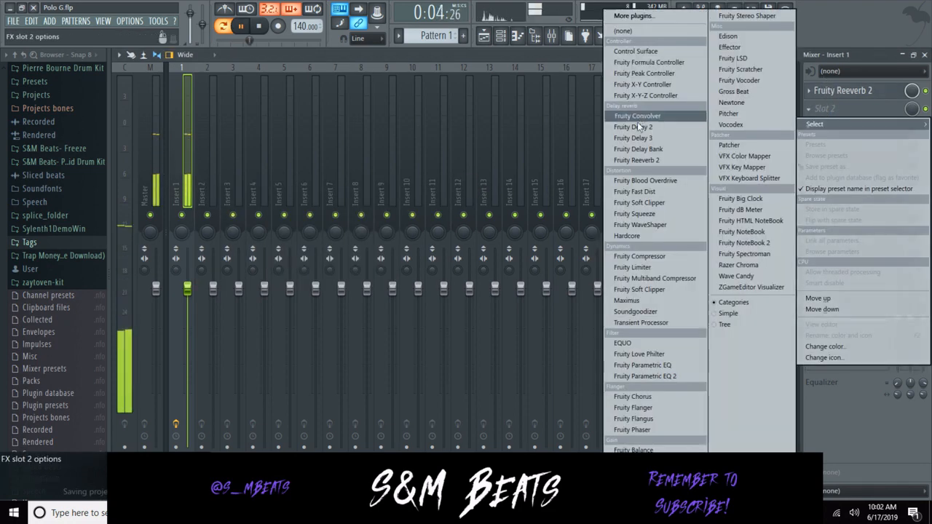
click(640, 129)
key(space)
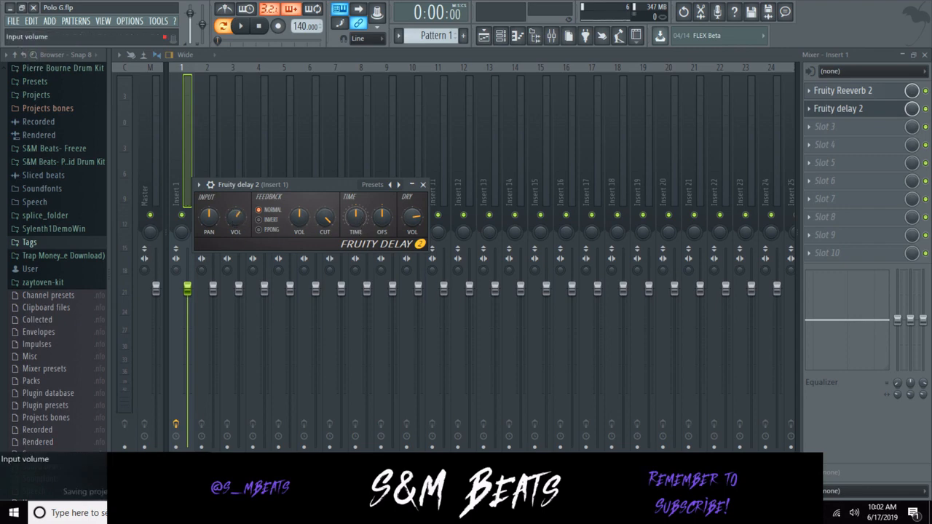
key(space)
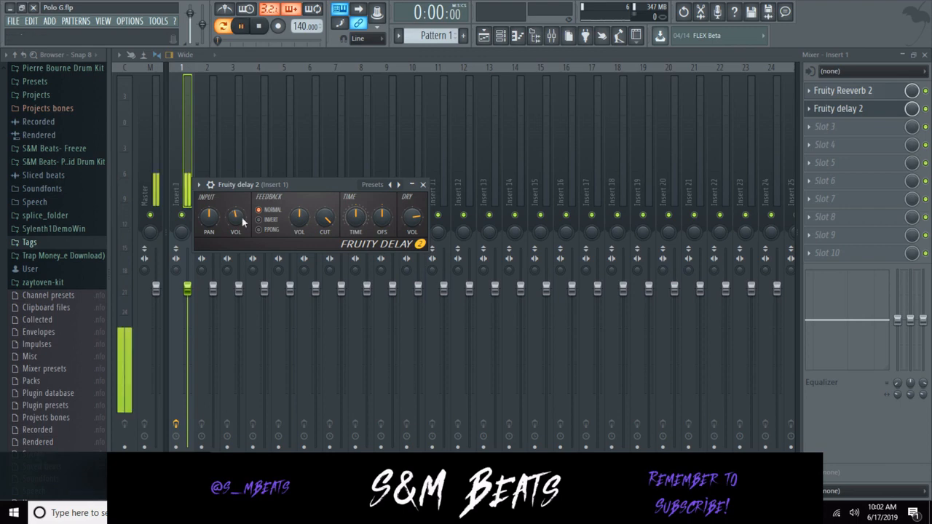
Lower Fruity Delay 2's mix level to 85% and load Gross Beat into Insert 1's third effect slot.
click(422, 184)
drag(910, 109, 910, 122)
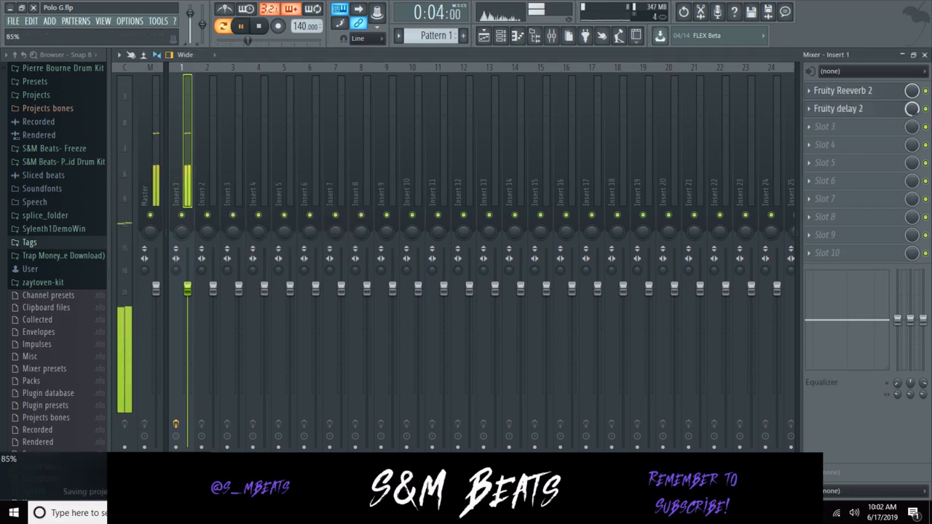
click(826, 127)
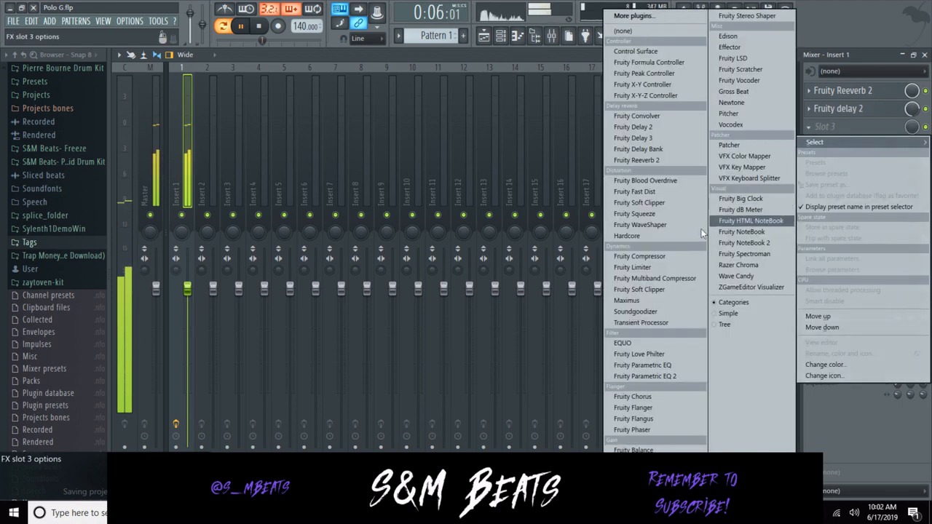
click(734, 92)
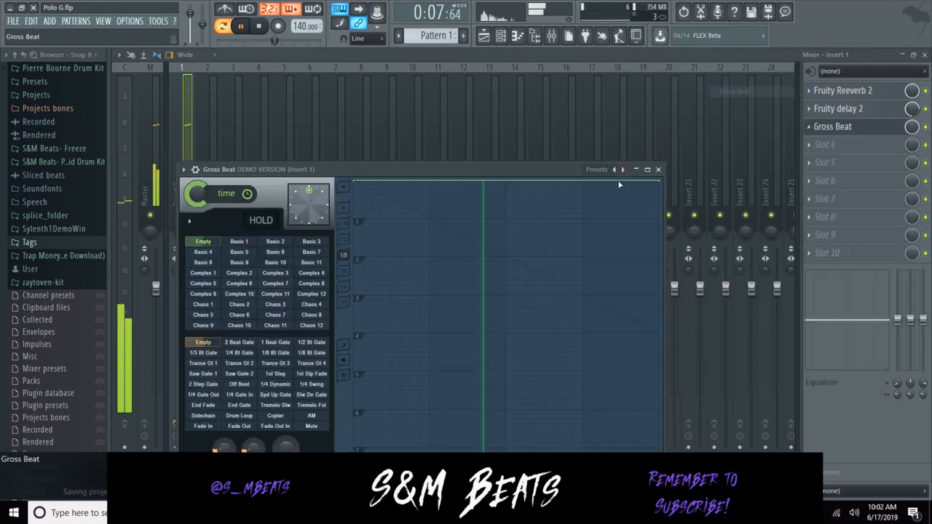
Apply Gross Beat's Momentary preset with the 1/2 Speed time pattern and set its mix level to 20%.
click(608, 173)
click(615, 195)
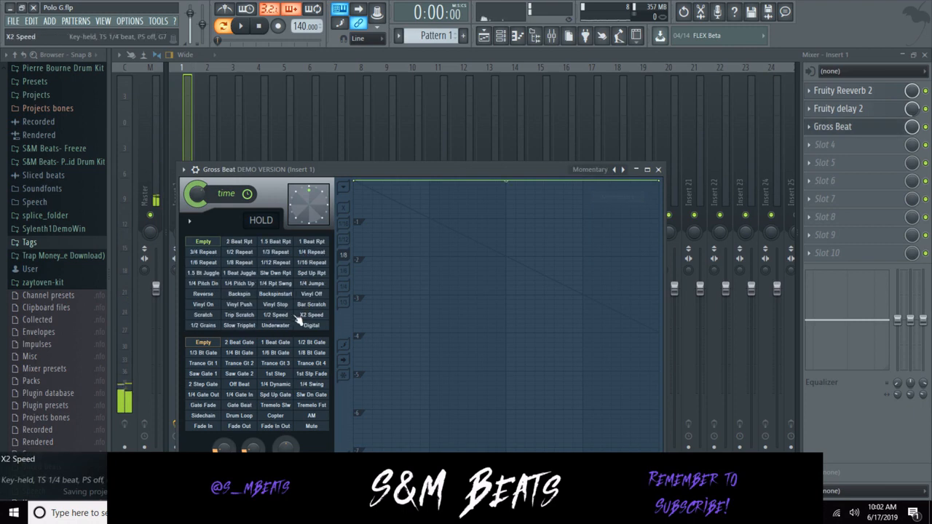
click(658, 169)
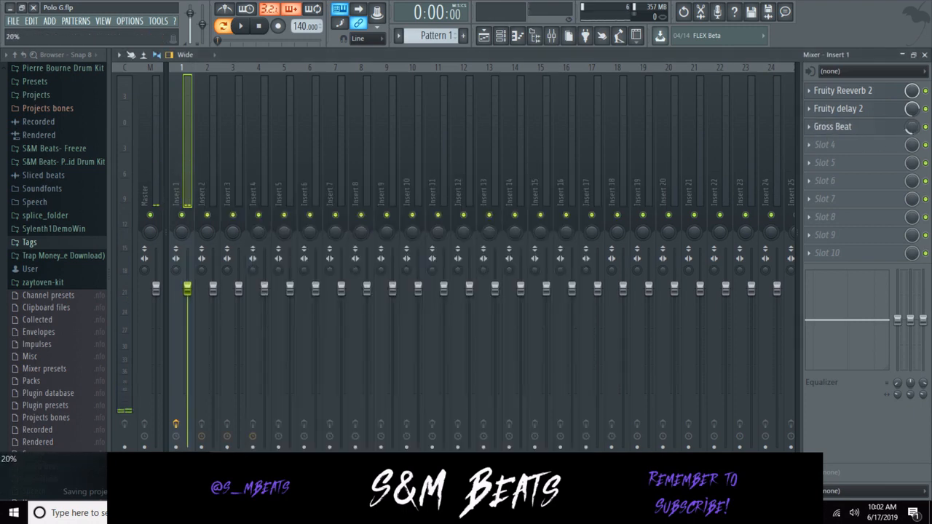
Review Gross Beat's Momentary preset with its 1/2 Speed pattern and listen to the melody through it.
click(857, 128)
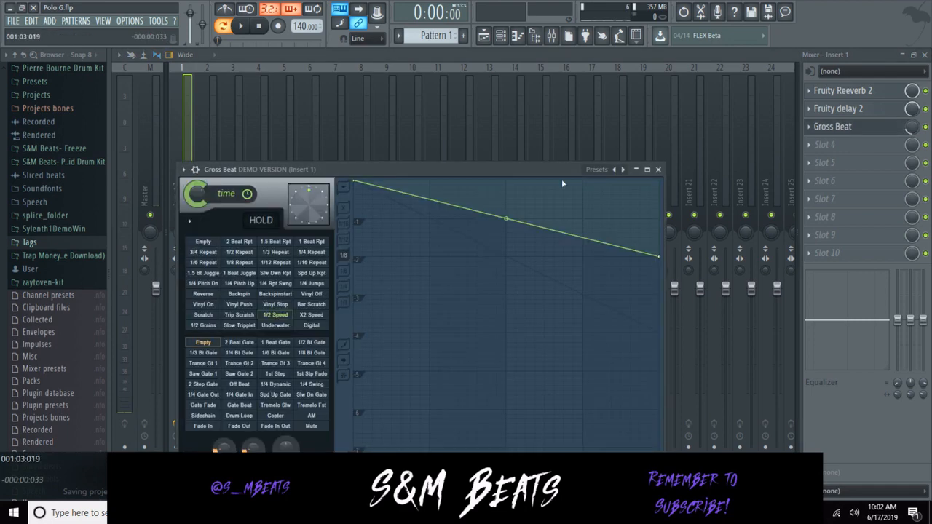
click(605, 173)
click(615, 197)
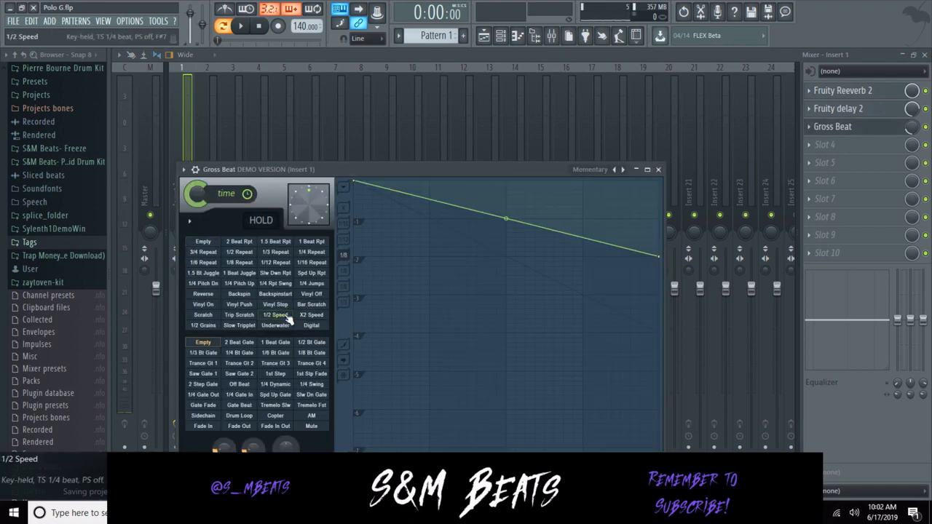
click(658, 169)
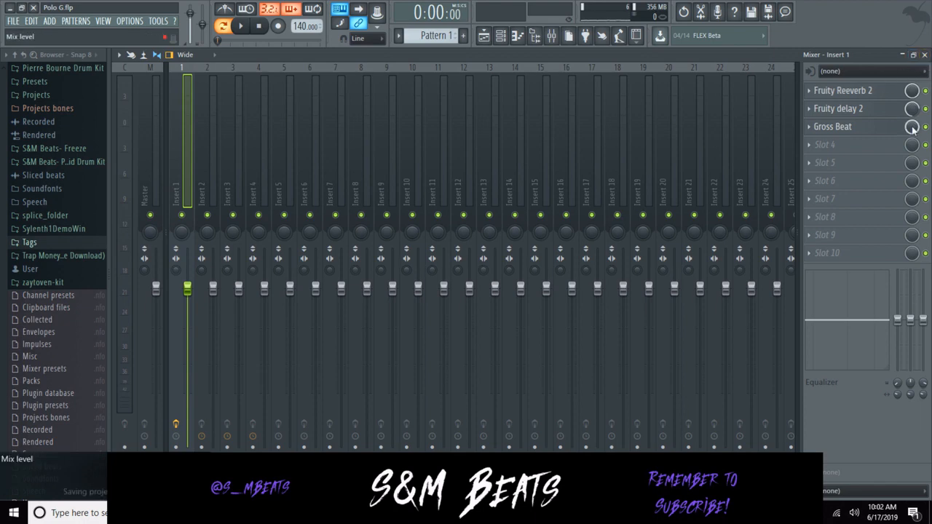
key(space)
key(space)
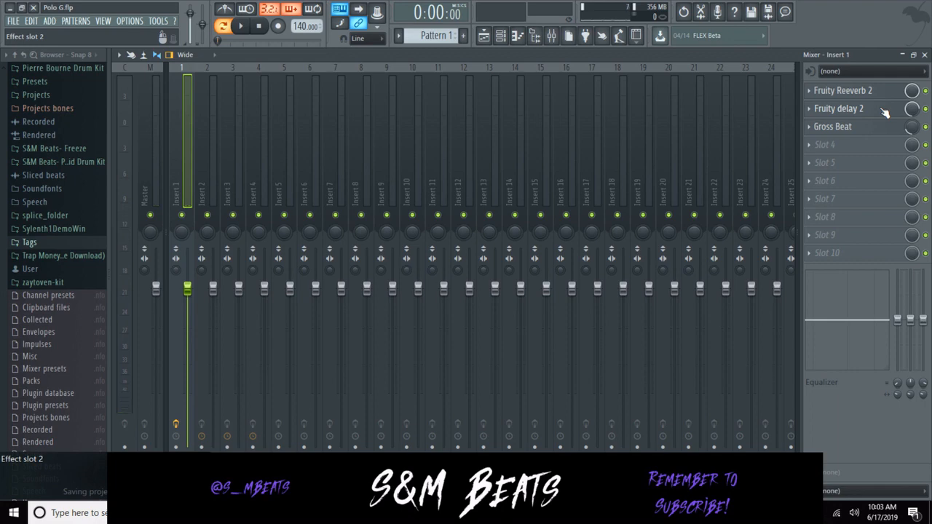
Play the melody and lower Fruity Delay 2's mix level further on mixer Insert 1.
click(924, 54)
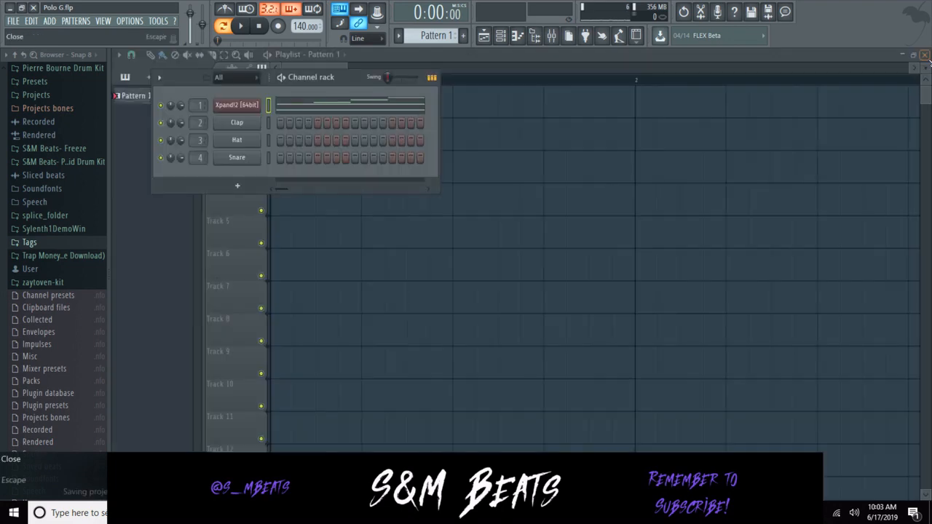
key(space)
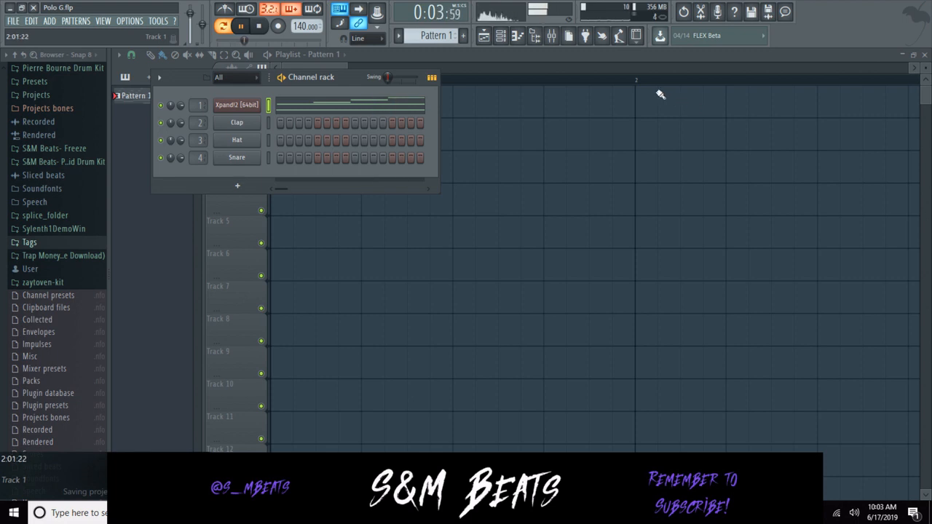
click(551, 35)
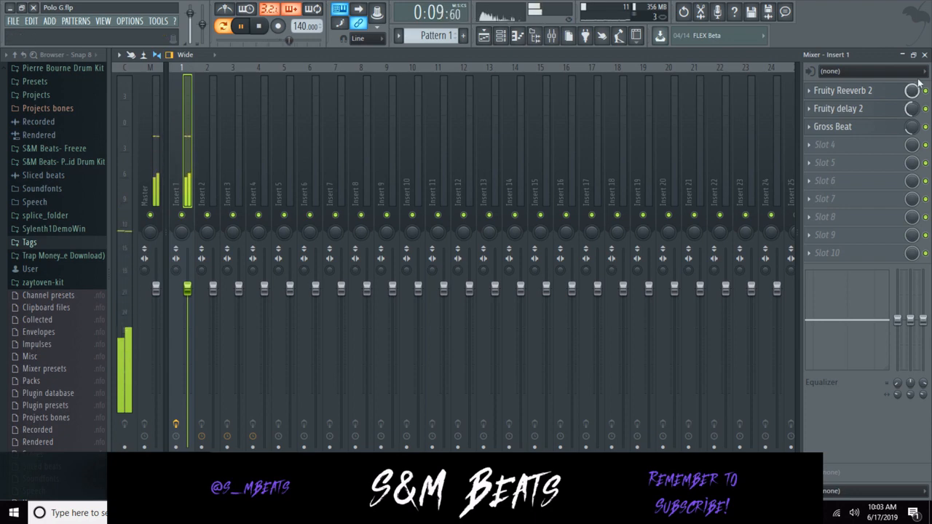
click(925, 56)
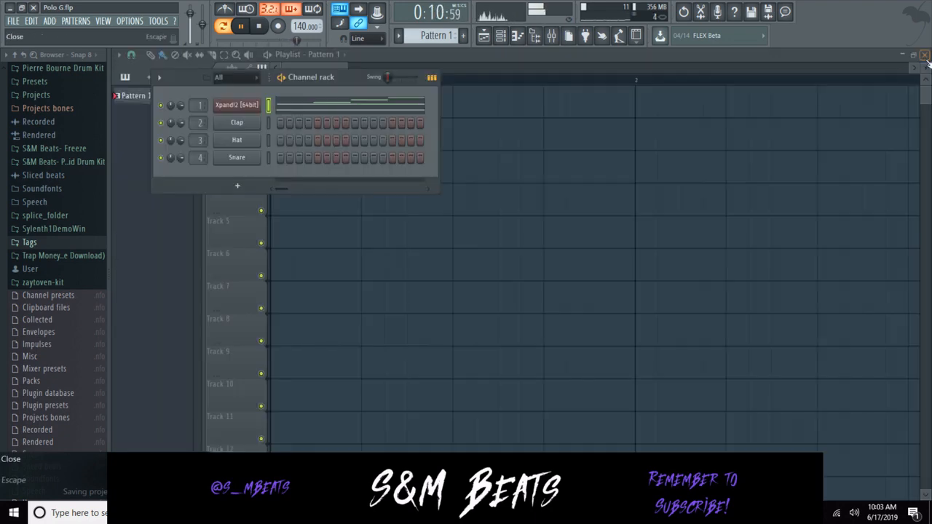
Load Fruity Parametric EQ 2 into Insert 1's fourth effect slot and apply its Melody preset.
click(552, 36)
click(823, 145)
mouse_move(808, 161)
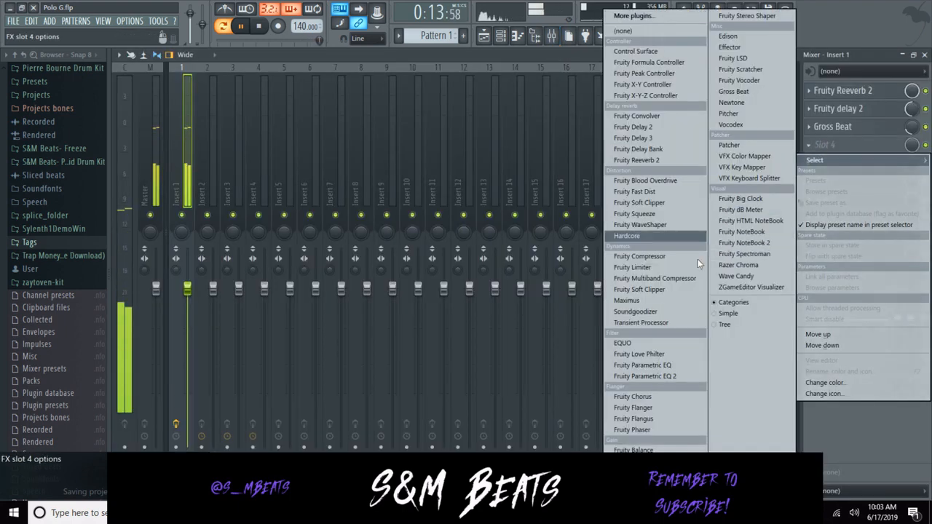
click(645, 376)
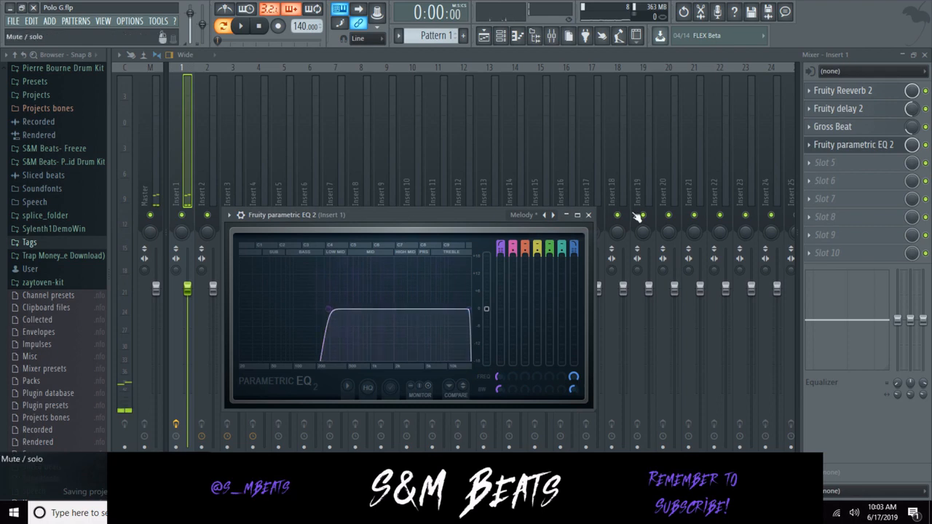
click(590, 216)
Reduce the input volume of Fruity Delay 2 on Insert 1 while the melody plays.
click(837, 109)
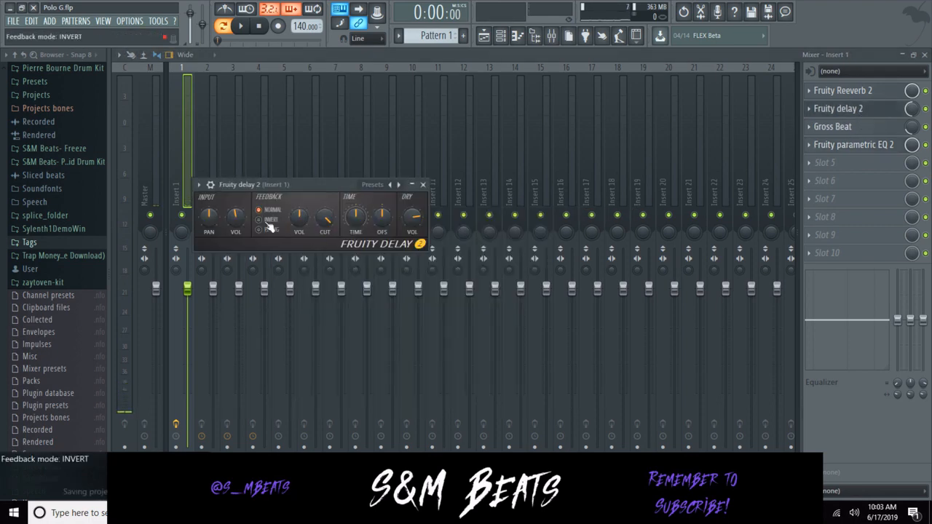
key(space)
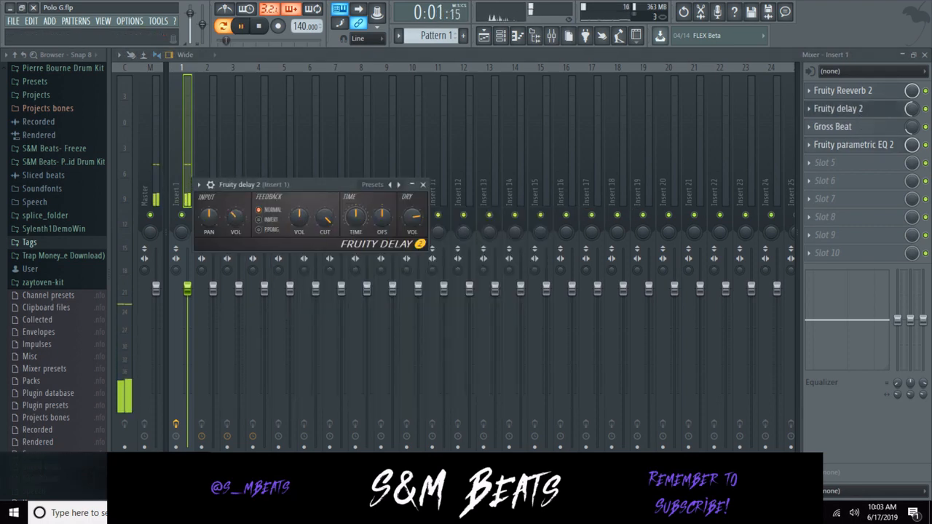
click(423, 184)
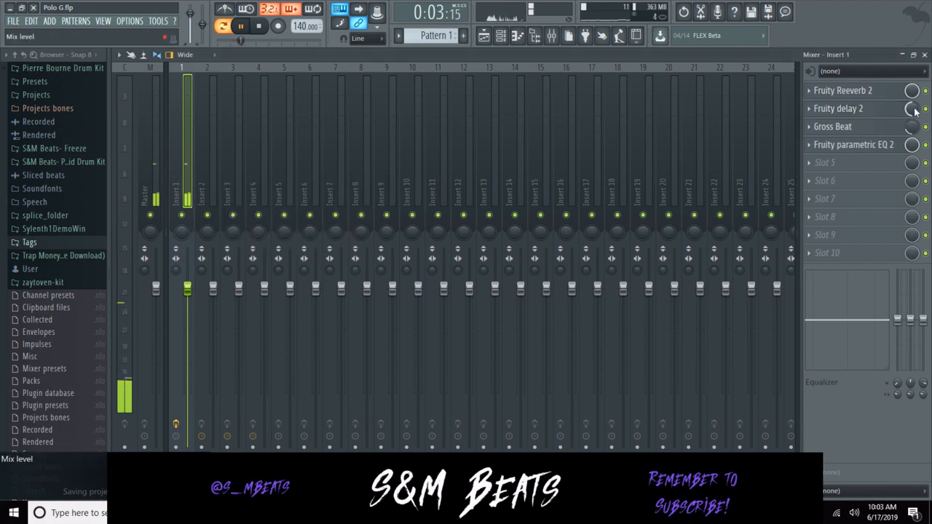
Move the low-cut band of Fruity Parametric EQ 2 to a lower frequency and close the mixer.
click(854, 145)
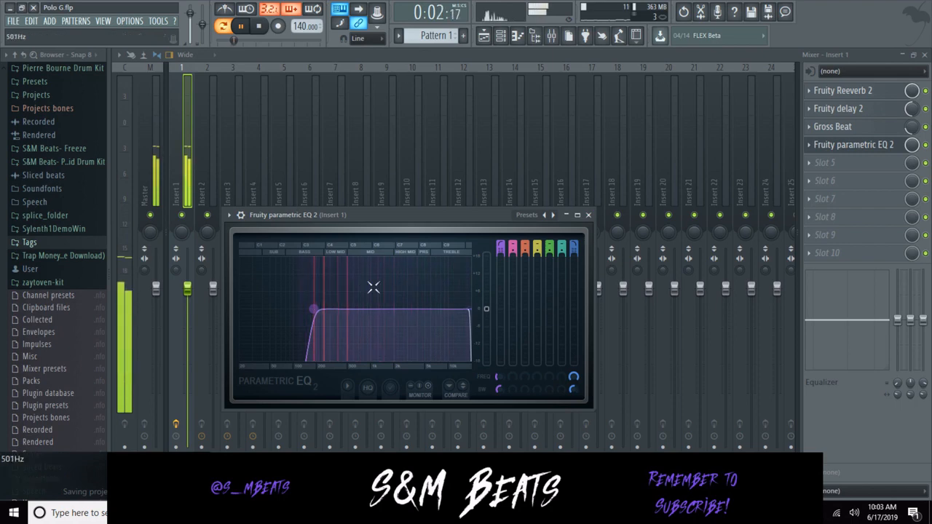
click(589, 214)
key(space)
click(924, 55)
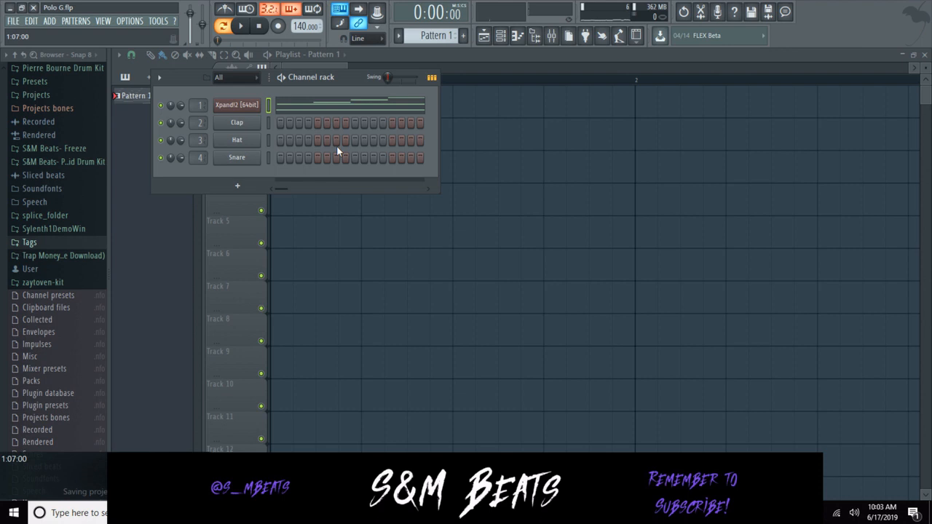
Replace the Clap channel with an FL Keys instrument and stop playback.
right_click(253, 129)
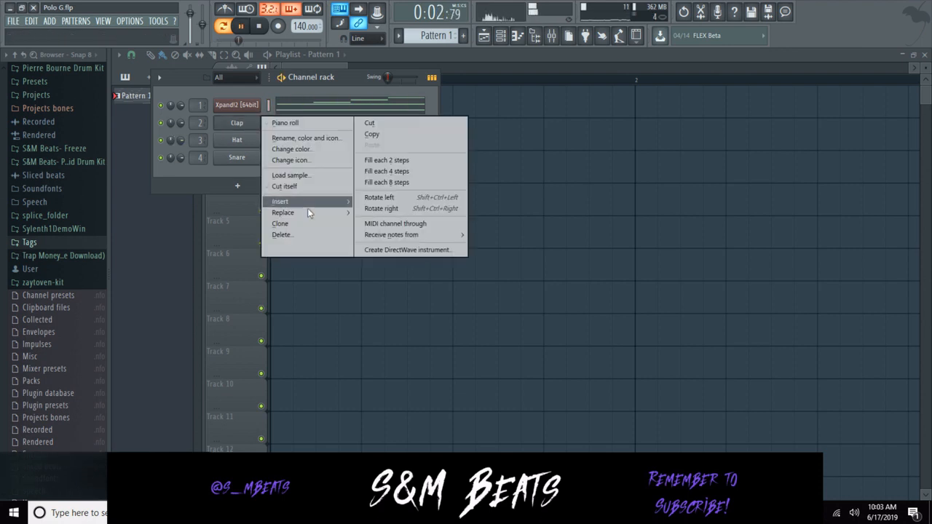
mouse_move(308, 212)
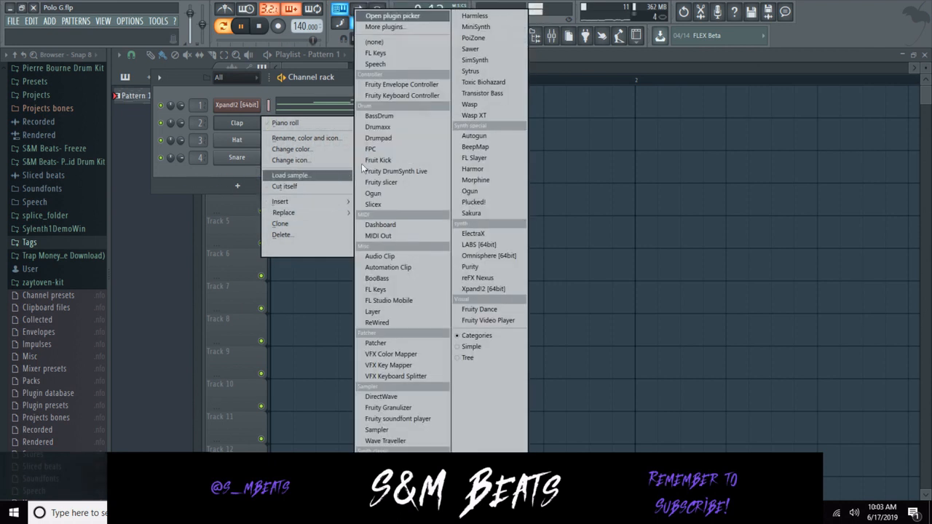
click(366, 53)
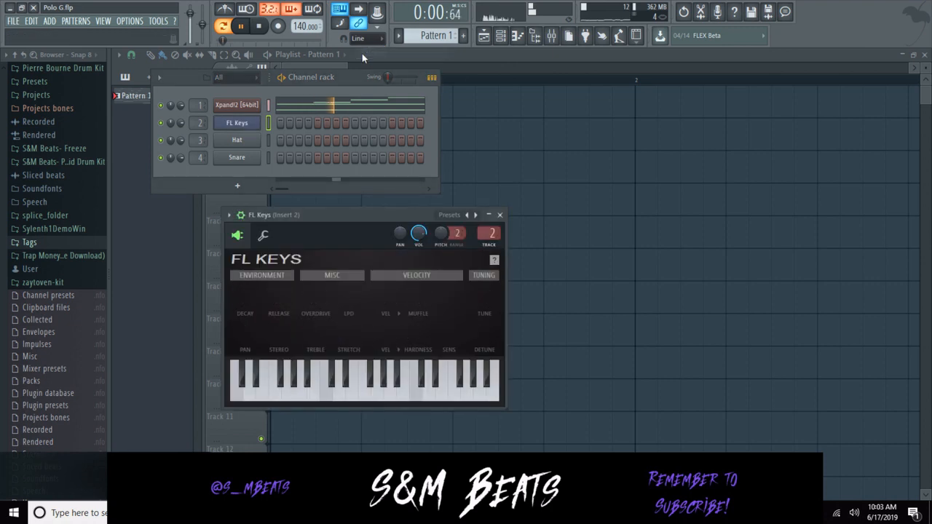
click(259, 27)
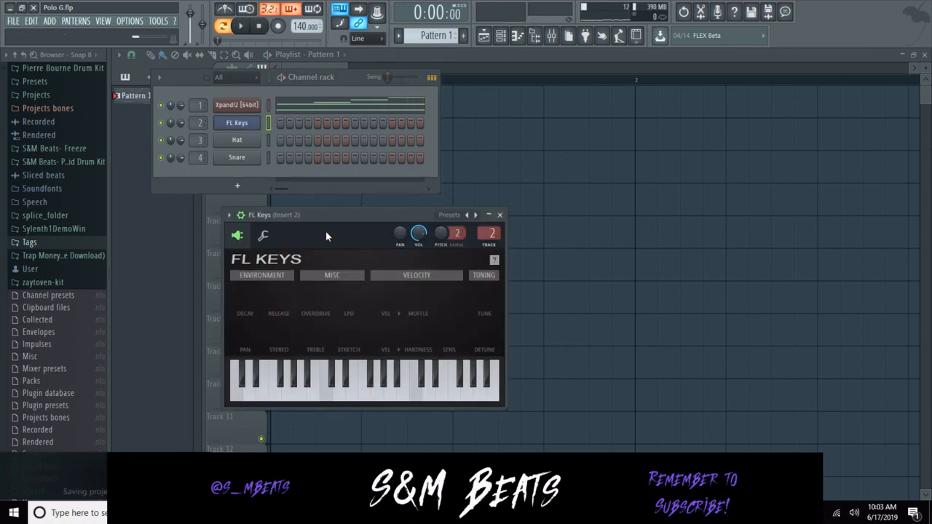
Open the FL Keys piano roll and add one-bar D5 and D4 notes in bar 1.
right_click(262, 121)
click(280, 124)
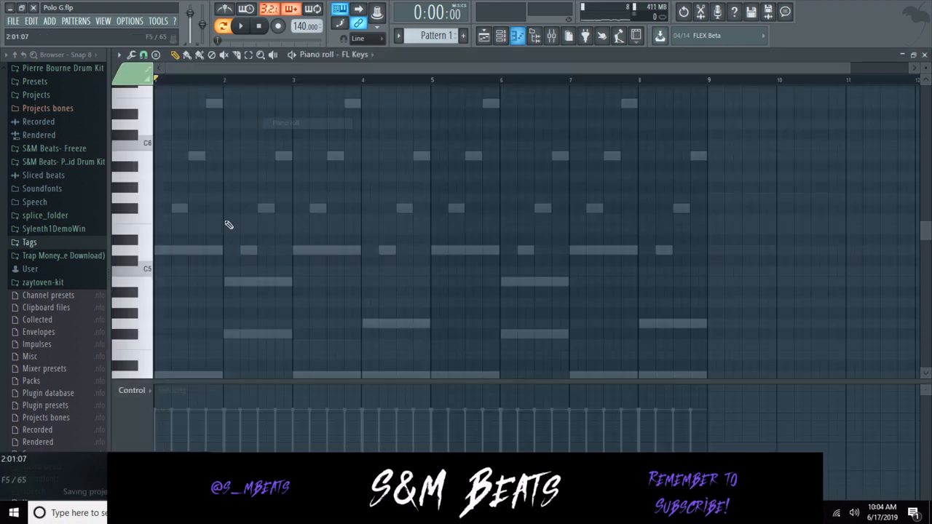
click(169, 252)
scroll(171, 253, down, 4)
click(173, 307)
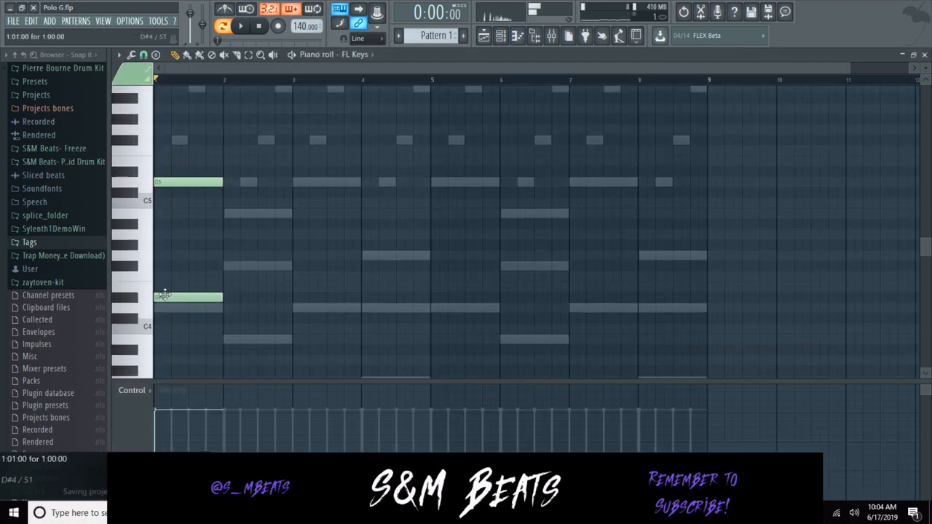
Add one-bar B4, F#4 and B3 notes in bar 2, aligned to the start of the bar.
click(251, 263)
click(225, 214)
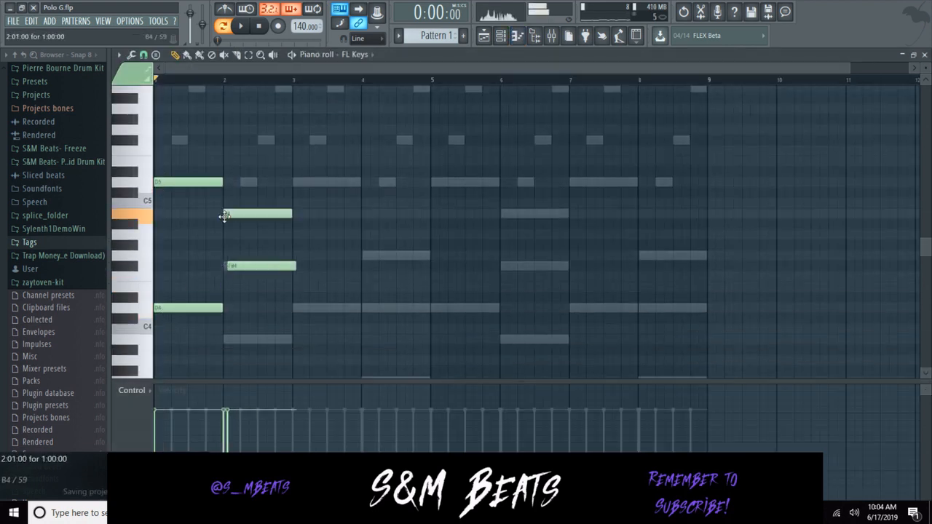
drag(241, 266, 236, 266)
click(225, 338)
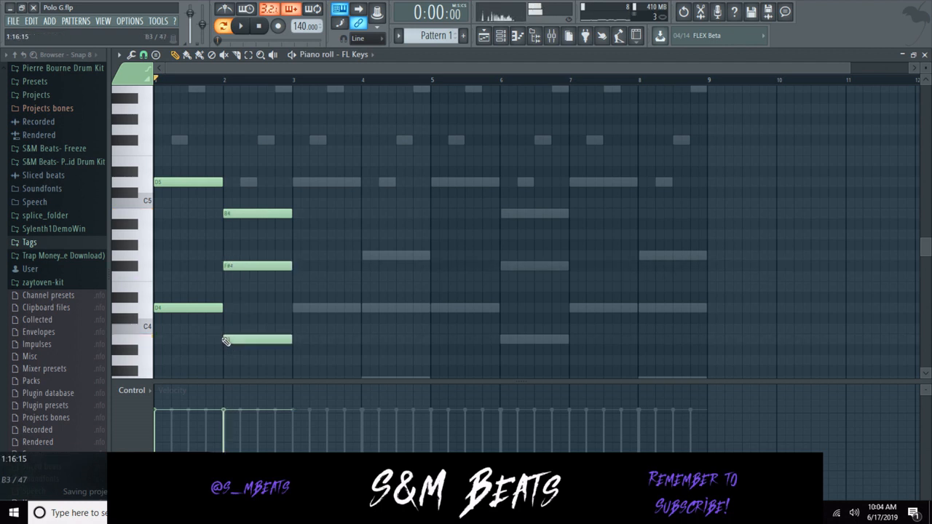
Add one-bar D4 and D5 notes in bar 3 and G4, D4 and G3 notes in bar 4.
scroll(301, 264, down, 3)
click(297, 254)
click(296, 129)
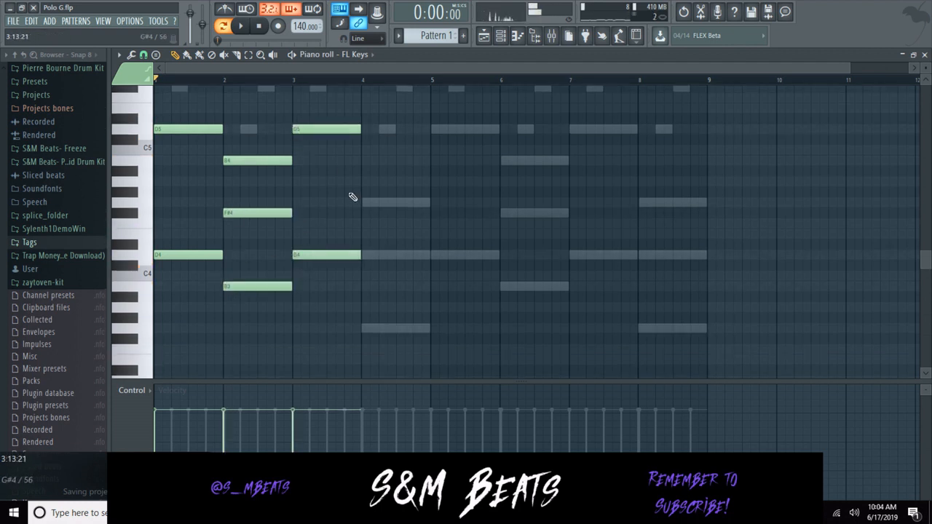
click(363, 202)
click(363, 255)
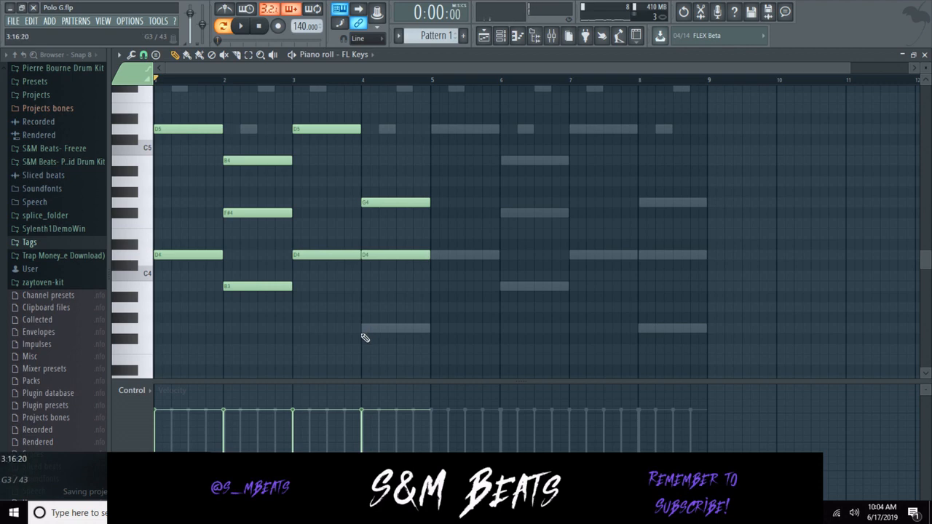
click(362, 328)
Duplicate the four-bar FL Keys chord progression into bars 5 to 8 and remove any stray note.
key(ctrl+b)
click(481, 318)
right_click(495, 315)
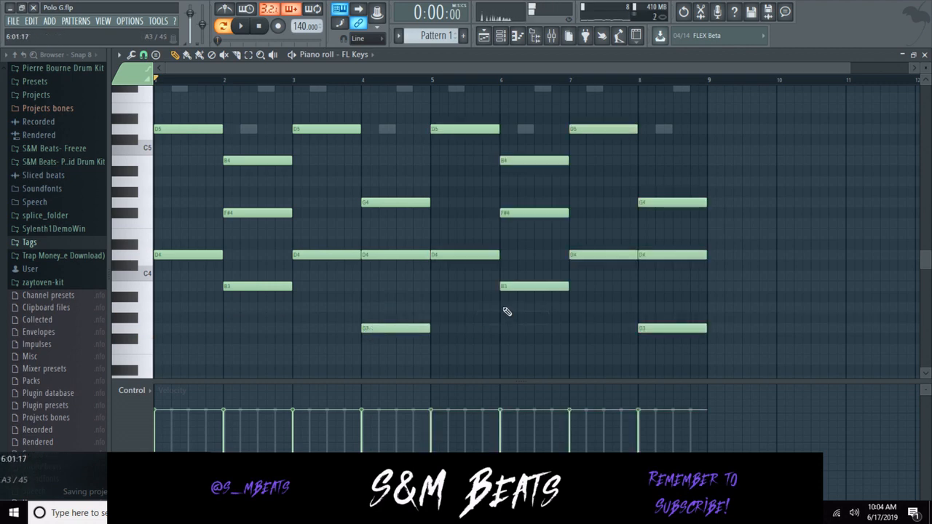
Strum the FL Keys chords with a slight start-time offset during playback and remove any stray note.
key(alt+s)
key(space)
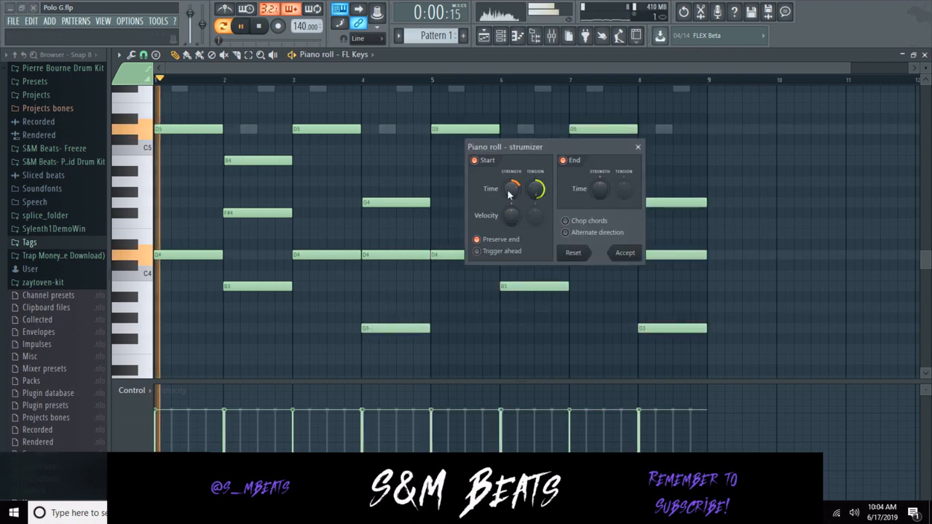
click(624, 253)
click(595, 311)
right_click(604, 311)
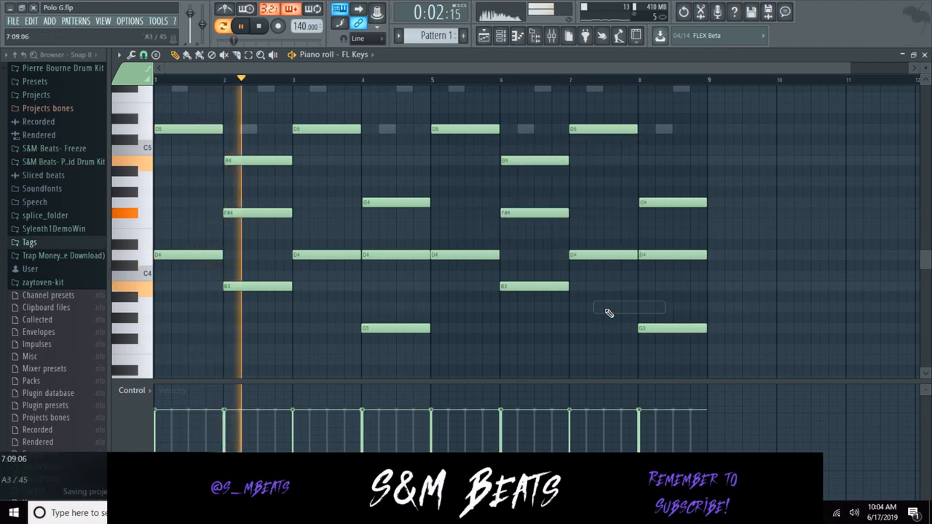
Transpose all FL Keys notes up one octave, play them with the guitar, and show the channel rack.
key(space)
key(ctrl+Up)
key(space)
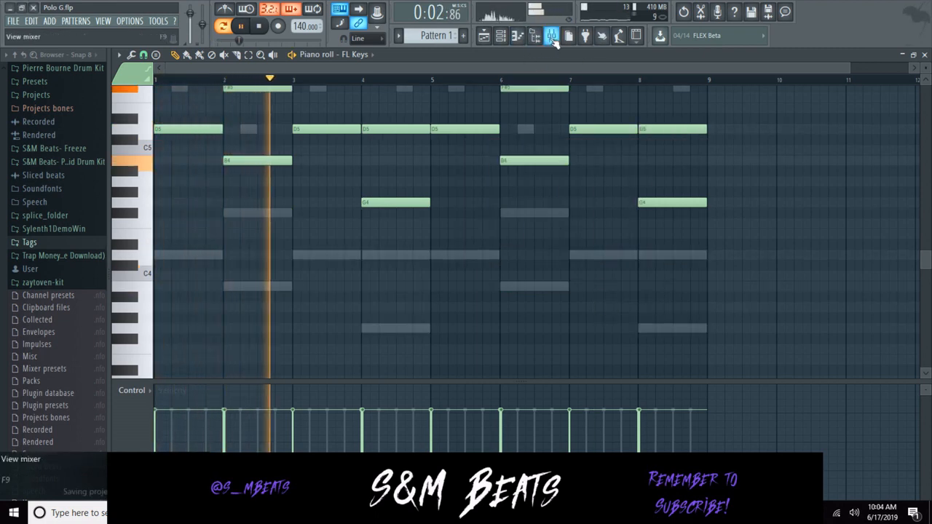
click(534, 35)
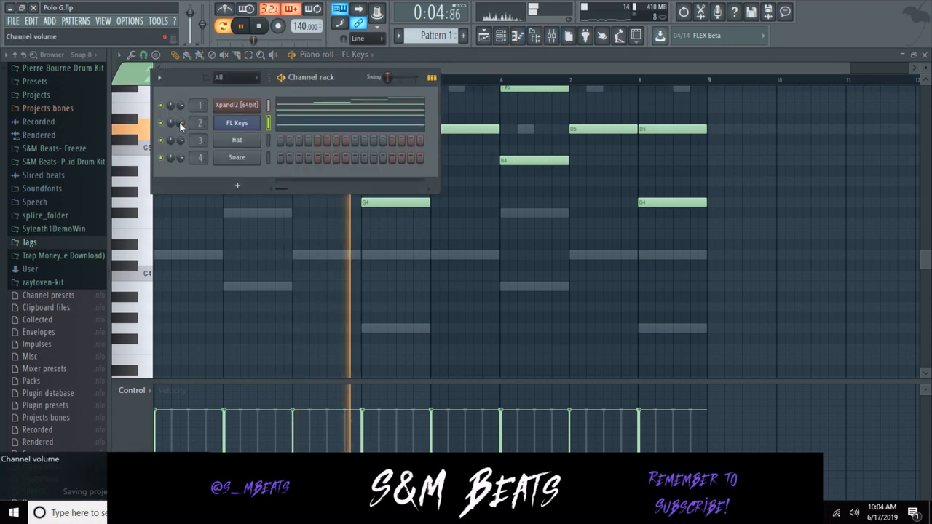
Lower the FL Keys channel volume to 40%, close its piano roll and listen to the chords with the guitar.
drag(179, 122, 179, 161)
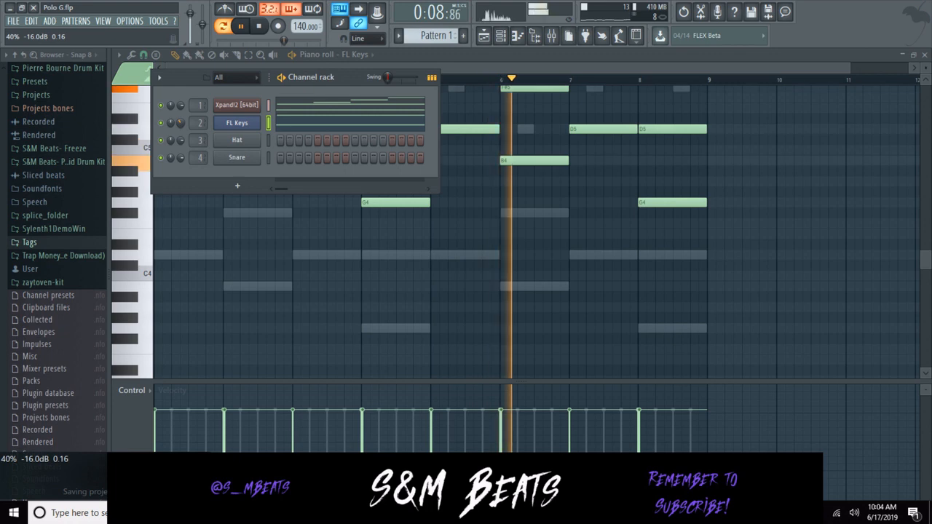
click(543, 68)
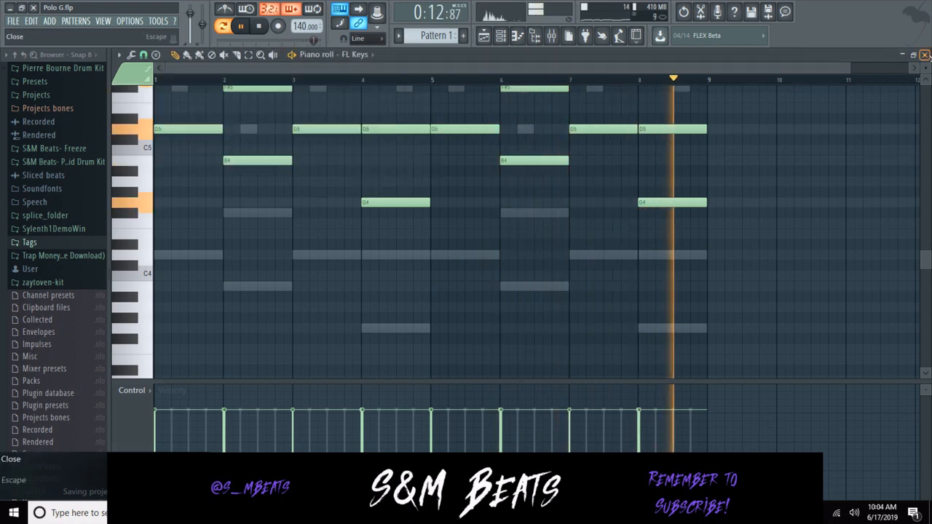
click(925, 56)
key(space)
key(space)
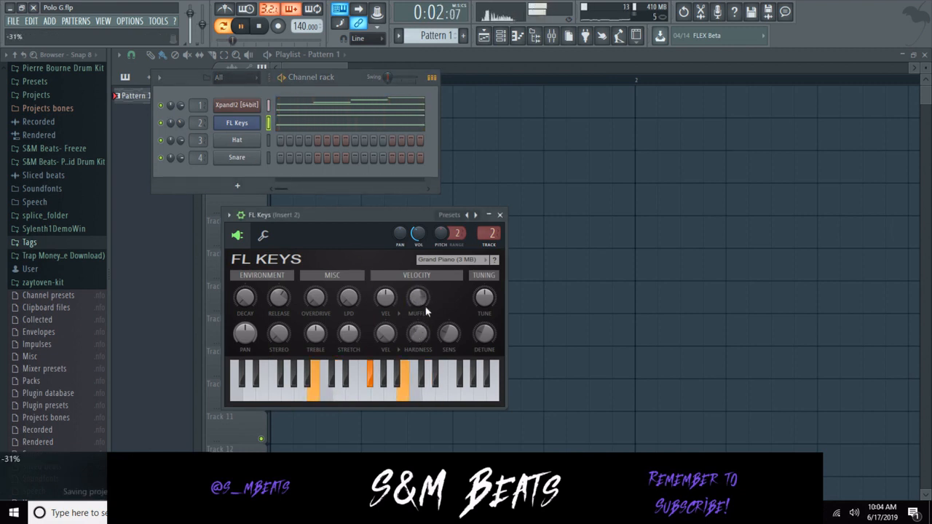
click(499, 214)
key(space)
Replace the FL Keys channel with an empty Sampler and delete its chord notes.
right_click(237, 122)
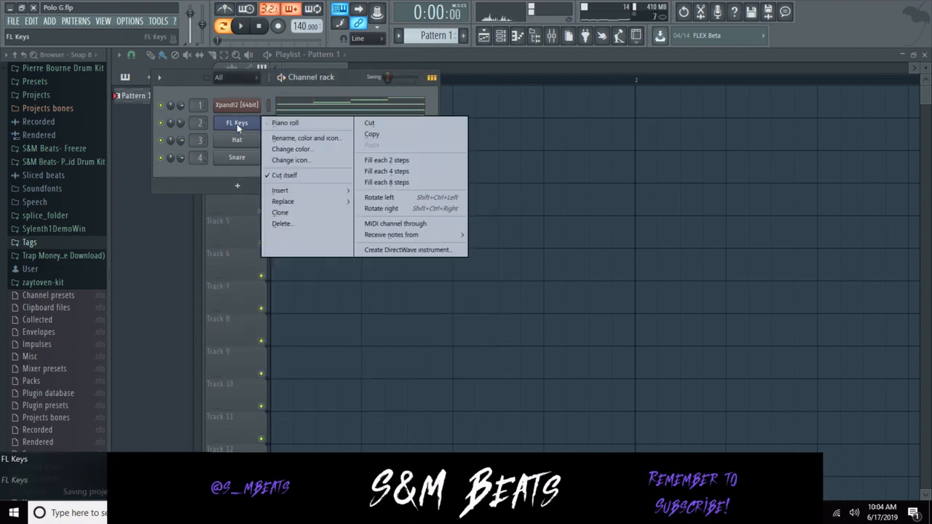
click(195, 185)
right_click(232, 122)
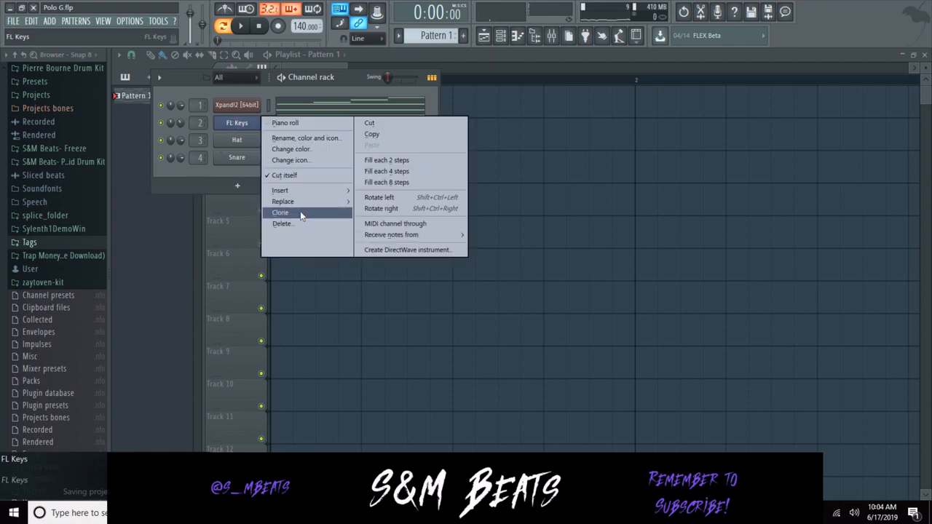
click(374, 42)
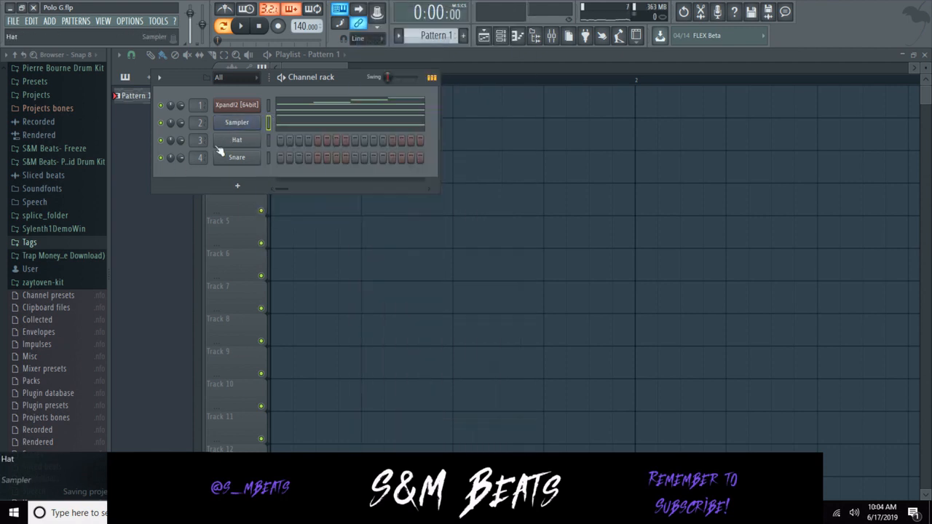
click(283, 127)
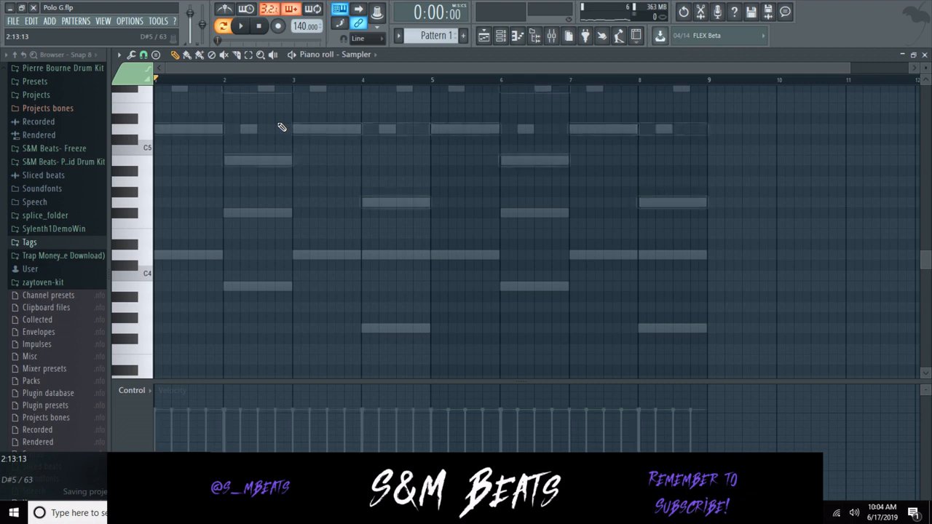
click(924, 56)
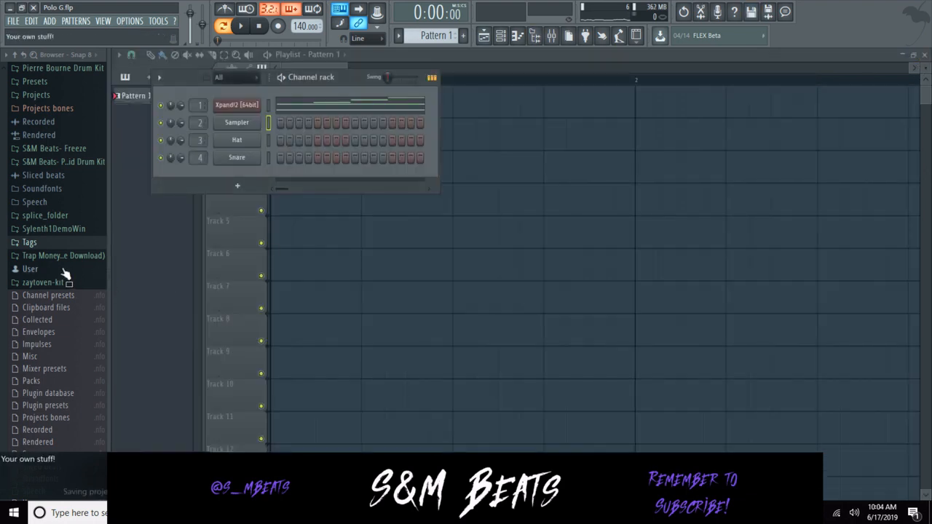
Audition the claps in the S&M Beats- Freeze kit and load Clap-TM in place of the Hat channel's sample.
click(51, 150)
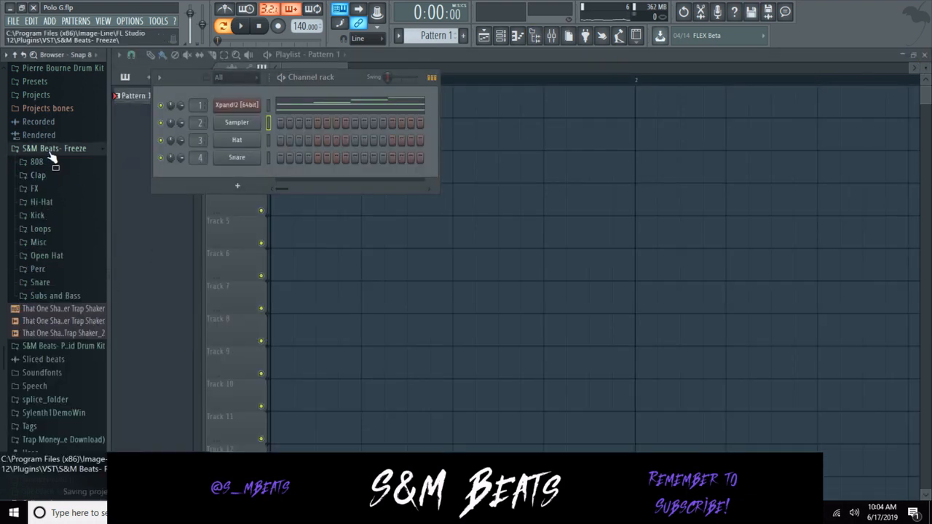
click(51, 151)
click(51, 150)
click(43, 176)
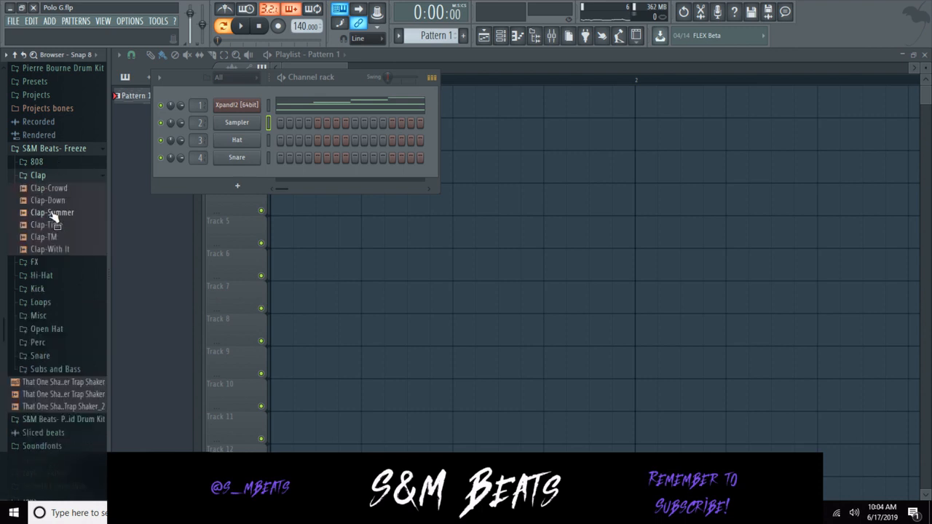
drag(55, 218, 223, 140)
click(45, 224)
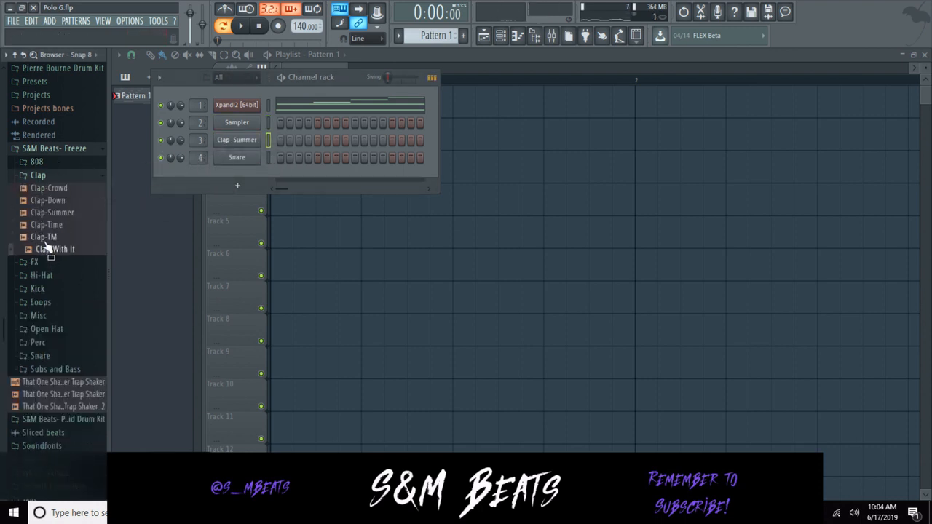
click(46, 237)
click(52, 189)
click(55, 200)
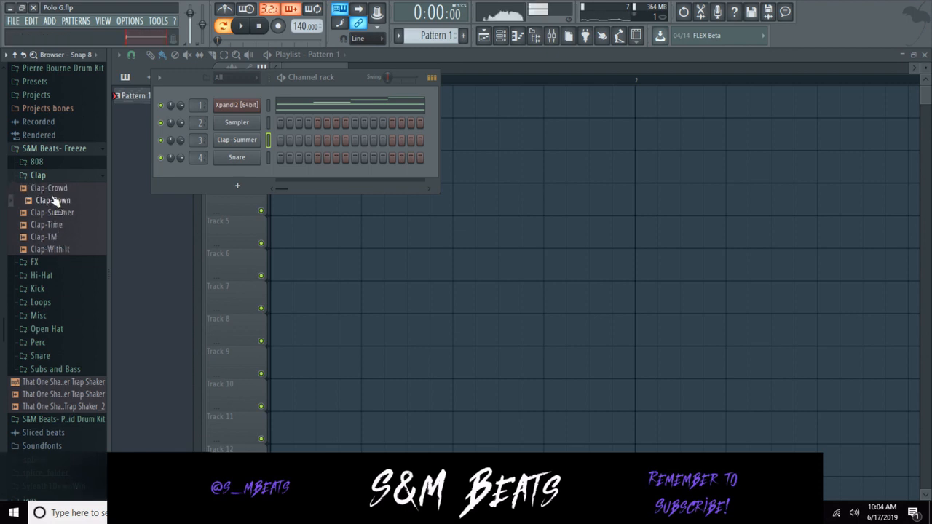
click(48, 237)
drag(53, 240, 244, 142)
Add Clap-TM hits at C5 on the third beat of bars 1 to 4 during playback.
right_click(245, 142)
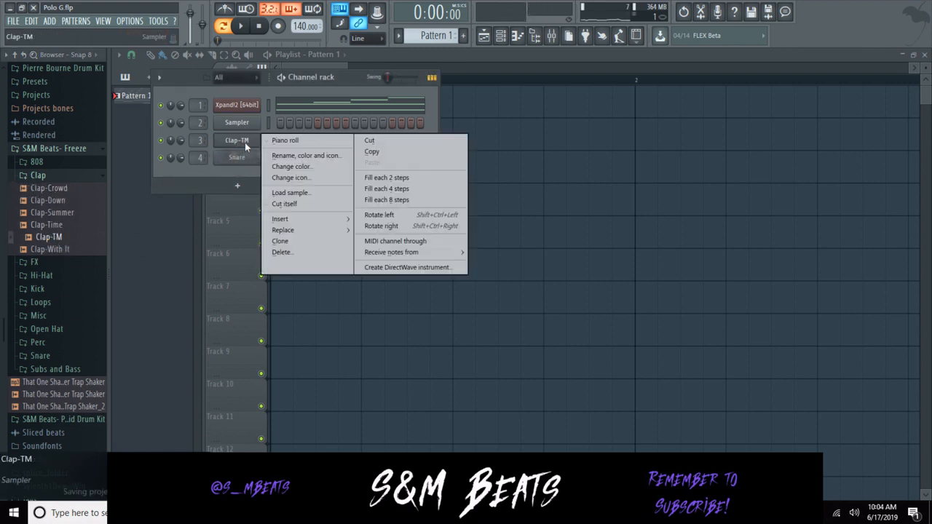
click(264, 140)
drag(184, 142, 193, 153)
key(space)
click(260, 151)
scroll(328, 212, up, 3)
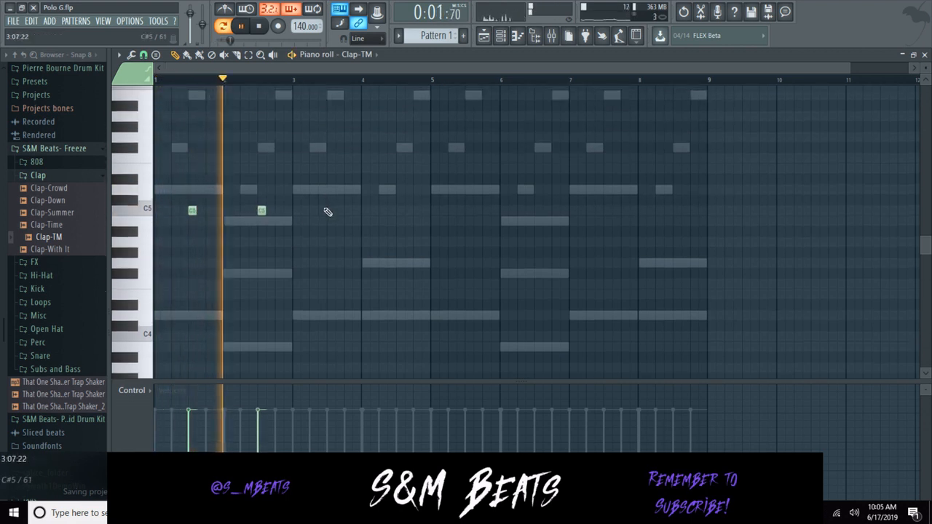
click(327, 212)
click(399, 211)
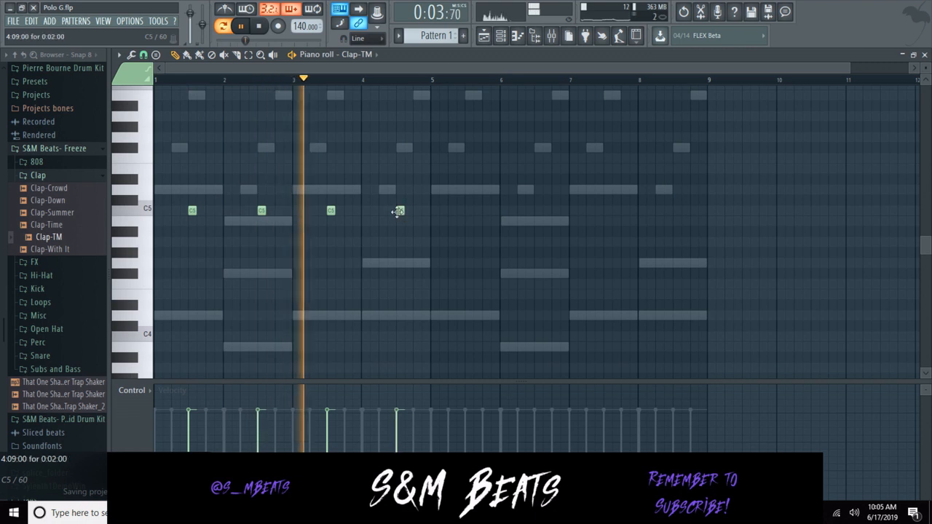
Duplicate the four-bar clap pattern into bars 5 to 8, remove the stray note and close the piano roll.
key(ctrl+b)
drag(407, 211, 466, 211)
click(478, 243)
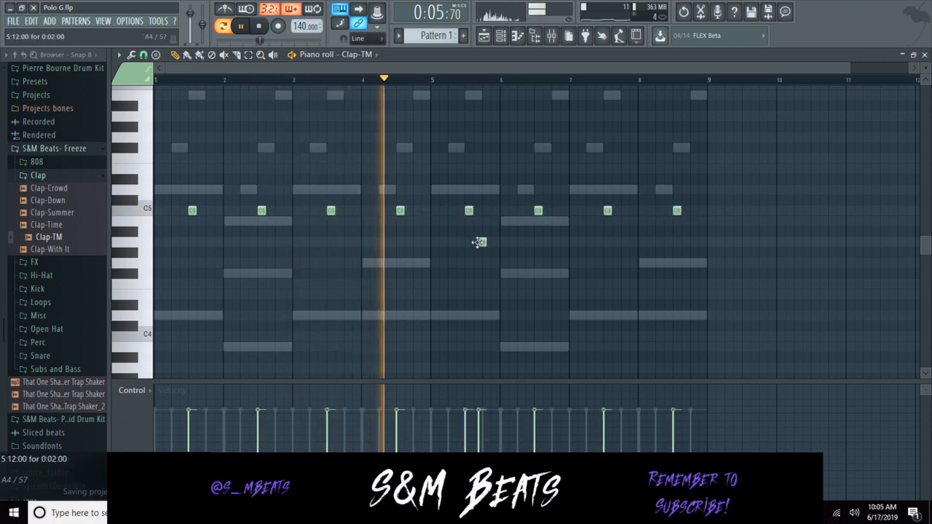
right_click(478, 243)
key(Escape)
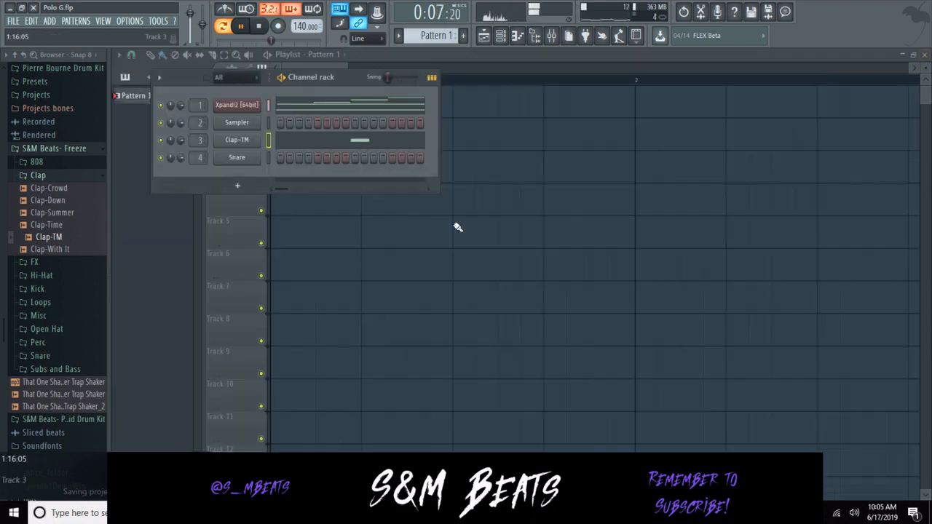
Load Hat-Myself from the kit's Hi-Hat folder in place of the Snare channel's sample.
click(61, 179)
click(48, 206)
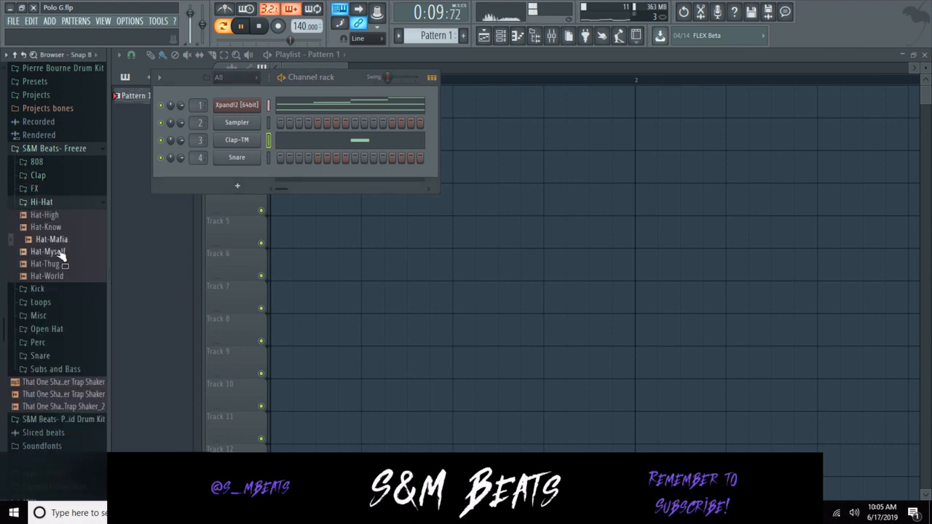
drag(238, 162, 238, 162)
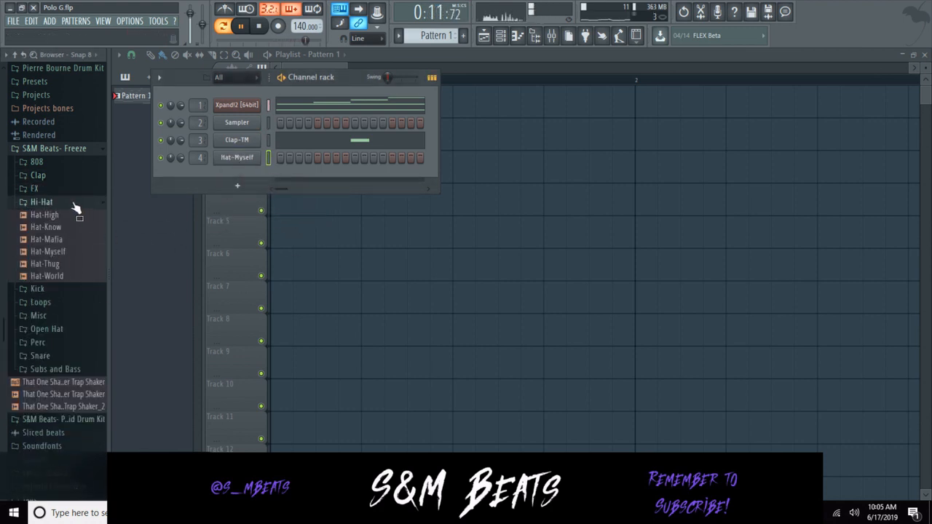
Add Kick-Forever from the kit's Kick folder as a new channel below Hat-Myself.
click(73, 202)
click(38, 216)
drag(63, 241, 218, 179)
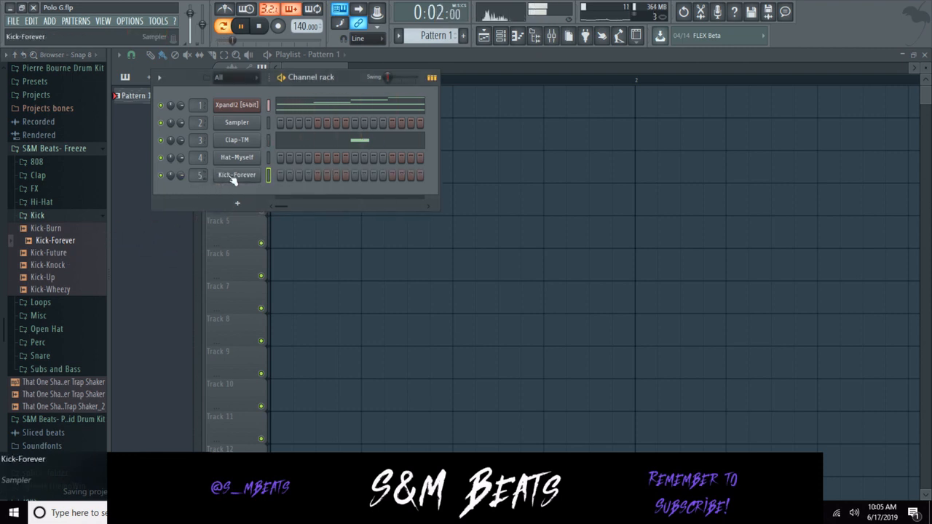
Place Kick-Forever notes at C5 on the start of bar 1 and on steps 1, 7 and 13 of bar 2.
right_click(233, 180)
click(258, 182)
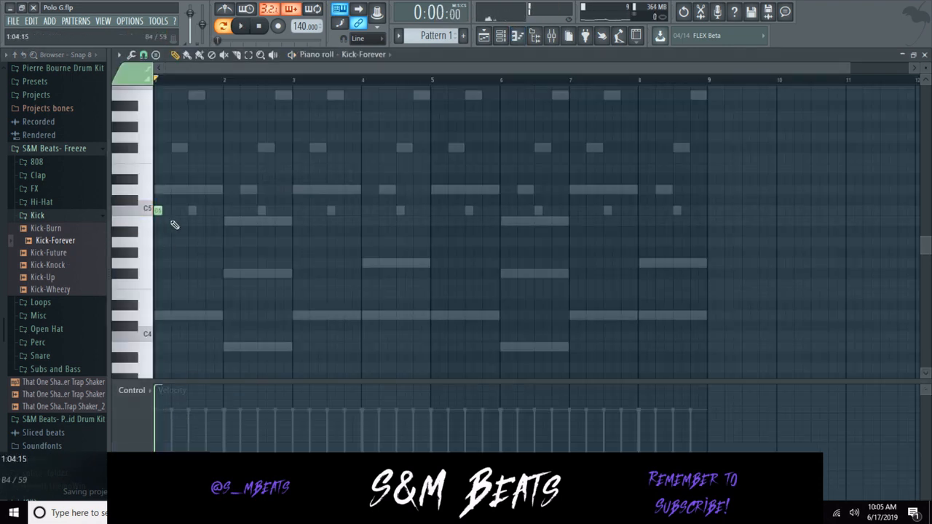
key(space)
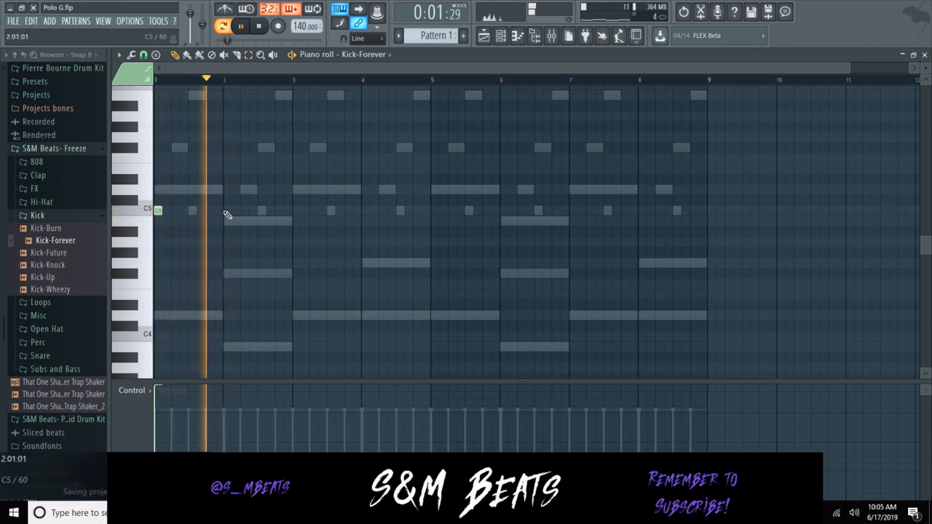
click(230, 210)
click(253, 210)
click(270, 210)
key(space)
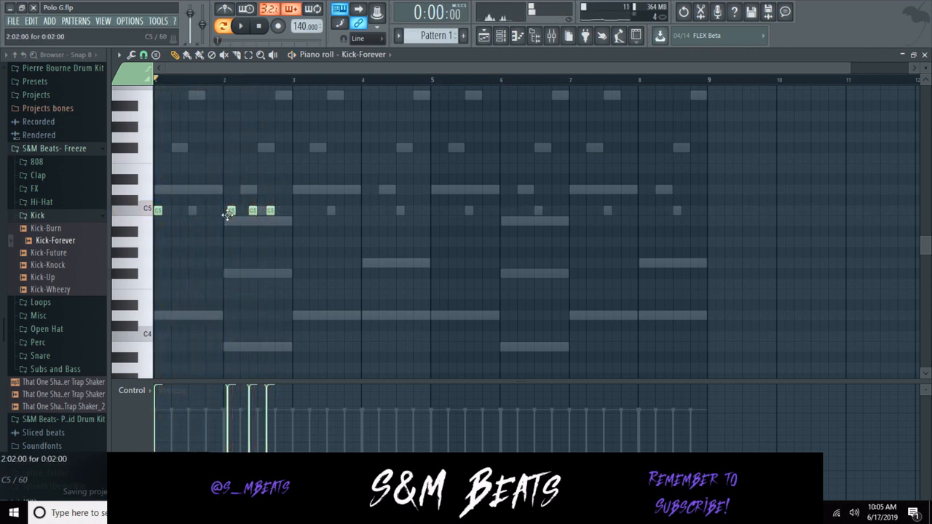
key(space)
drag(270, 211, 279, 211)
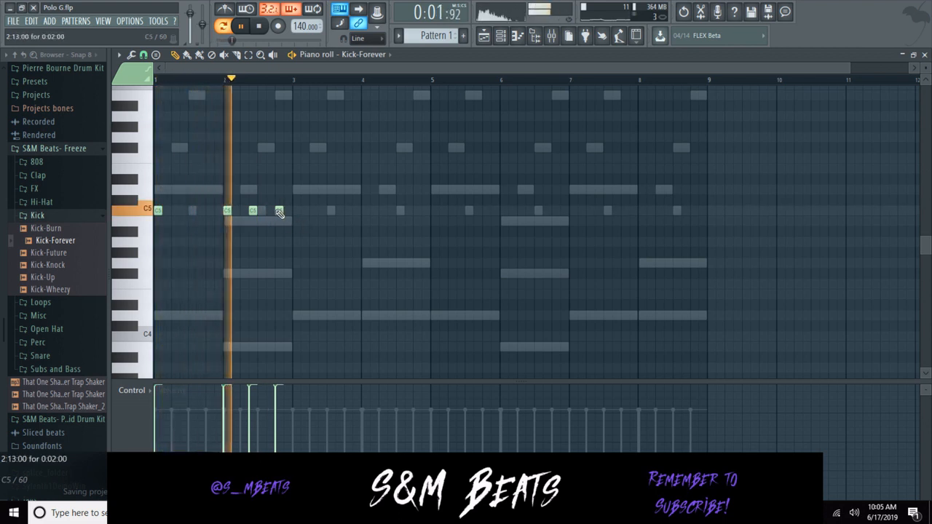
Add C5 kicks on the start of bar 3 and on steps 5 and 11 of bar 4.
click(299, 210)
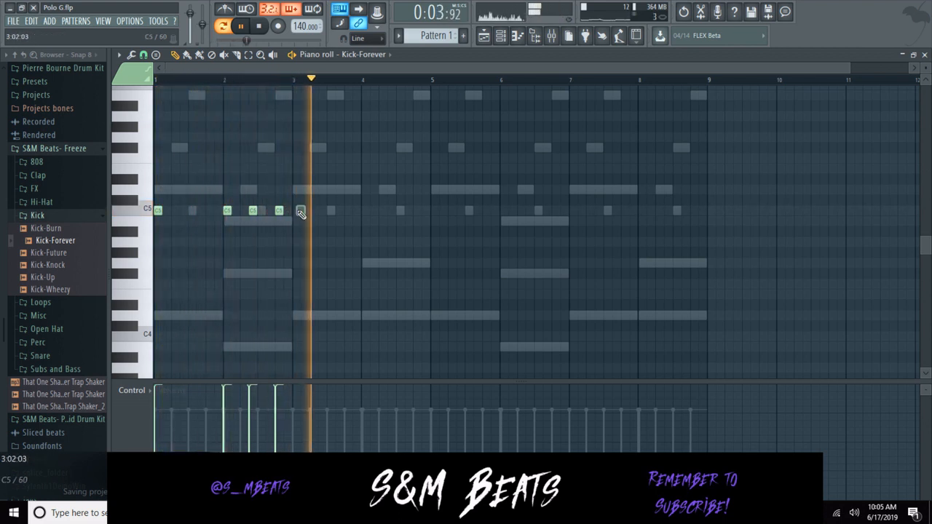
drag(301, 212, 297, 211)
click(383, 211)
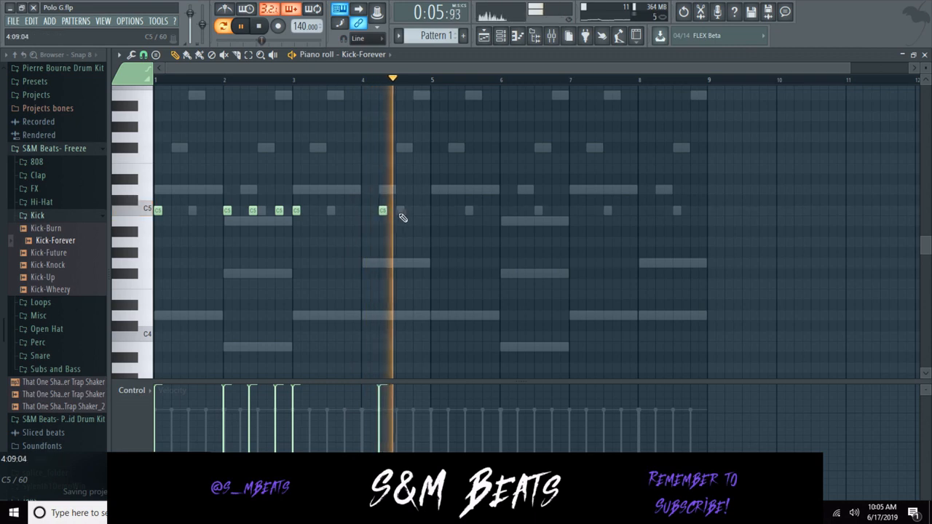
click(408, 213)
Duplicate the four-bar kick pattern, align the copy with the start of bar 5 and remove the stray note.
key(space)
key(space)
key(ctrl+b)
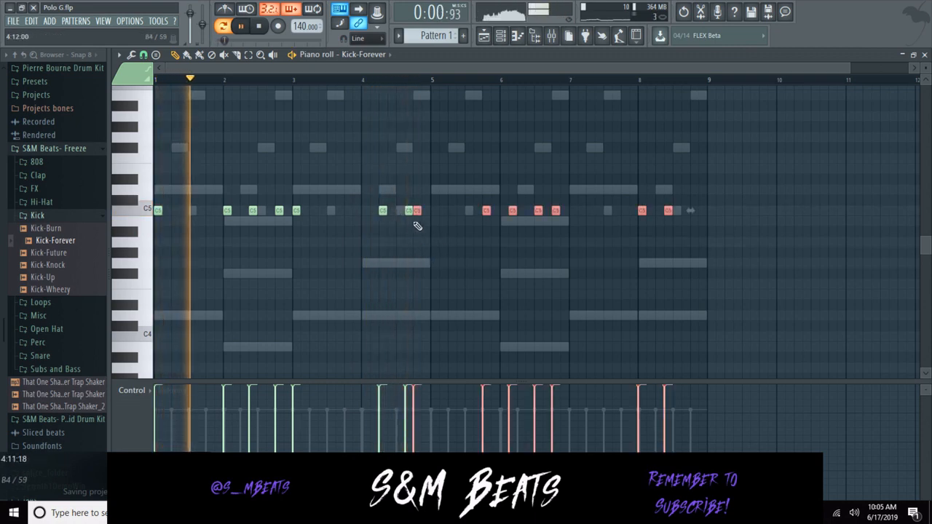
drag(417, 212, 435, 211)
click(436, 242)
right_click(436, 244)
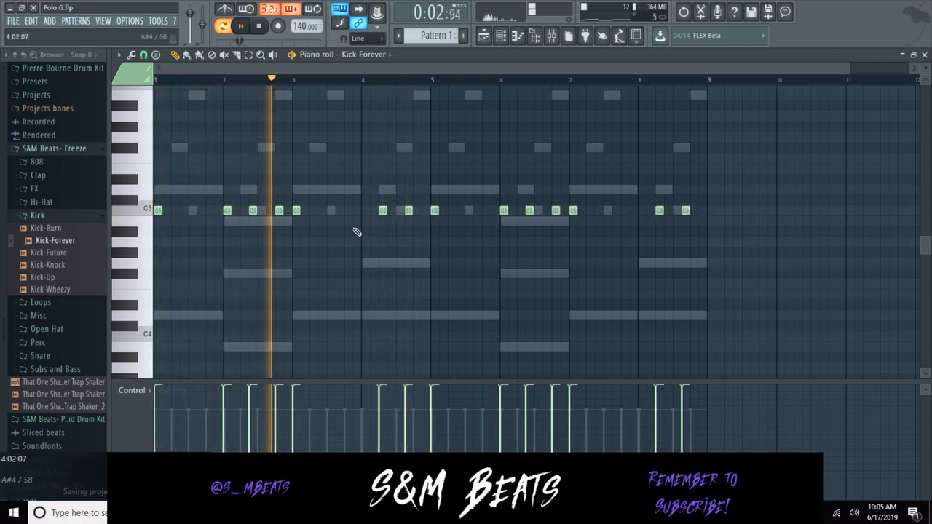
Rework the bar 2 kicks into hits on steps 5 and 11, and add kicks on steps 7 and 13 of bar 3.
key(space)
key(space)
right_click(228, 212)
key(space)
mouse_move(252, 211)
mouse_down()
mouse_move(243, 211)
mouse_move(270, 211)
mouse_up()
key(space)
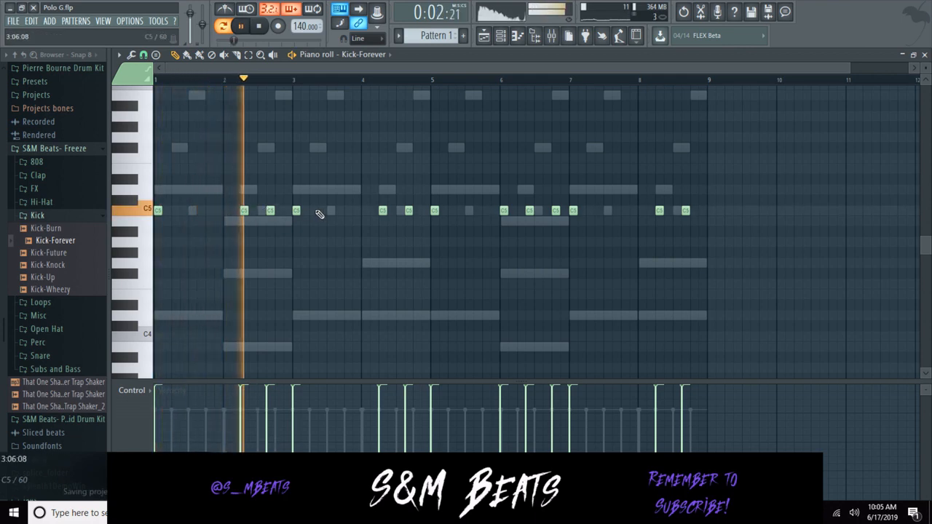
click(322, 211)
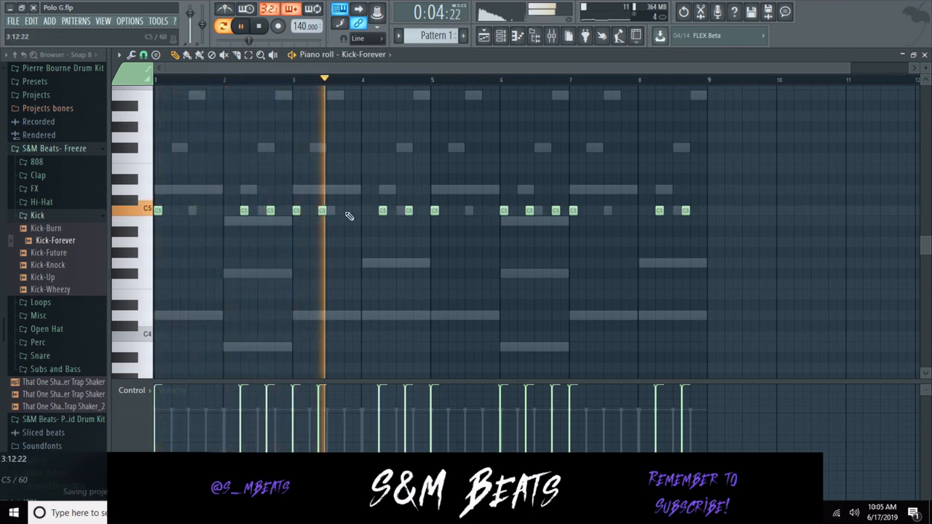
click(348, 211)
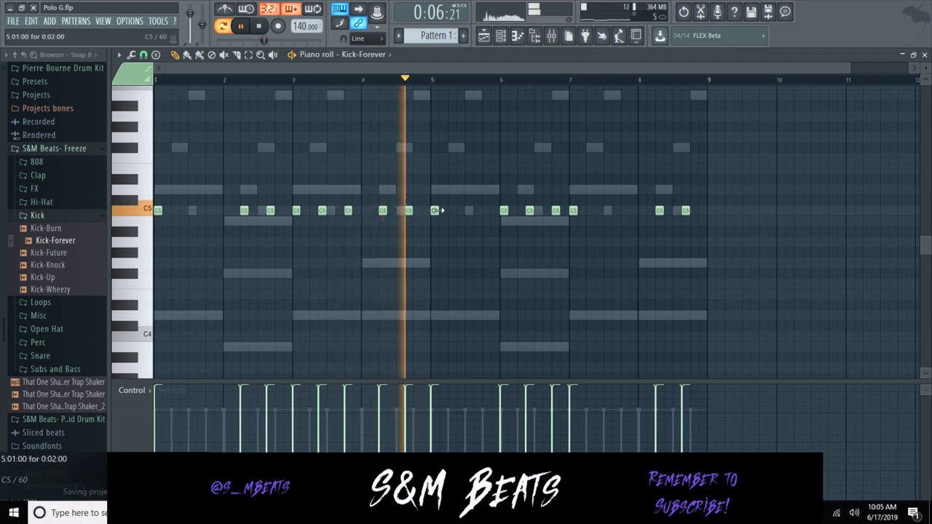
Stop playback and delete the old kick notes from bars 5 to 8.
key(space)
right_click(435, 210)
right_click(659, 211)
key(space)
key(space)
right_click(504, 211)
right_click(529, 210)
right_click(556, 211)
right_click(573, 210)
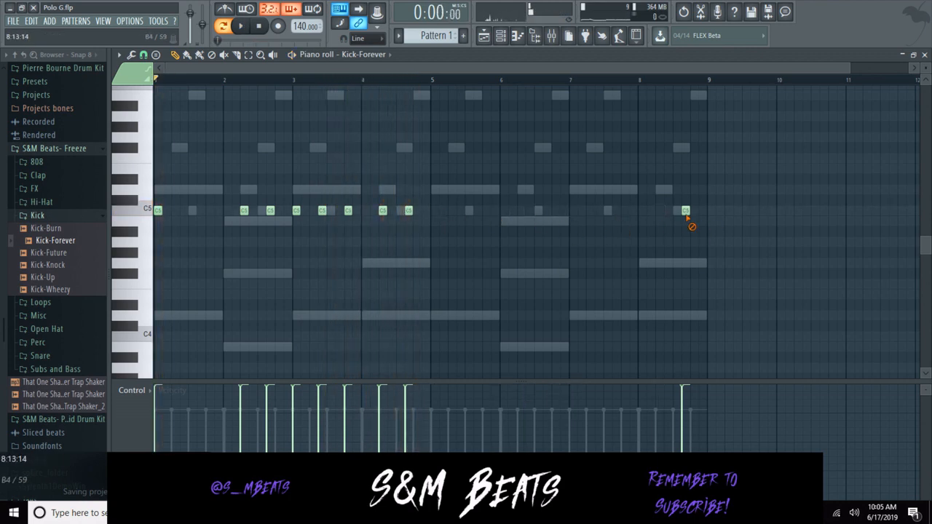
Duplicate the reworked kick pattern into bars 5 to 8, then close the piano roll and collapse the Kick folder.
key(ctrl+b)
drag(417, 211, 434, 212)
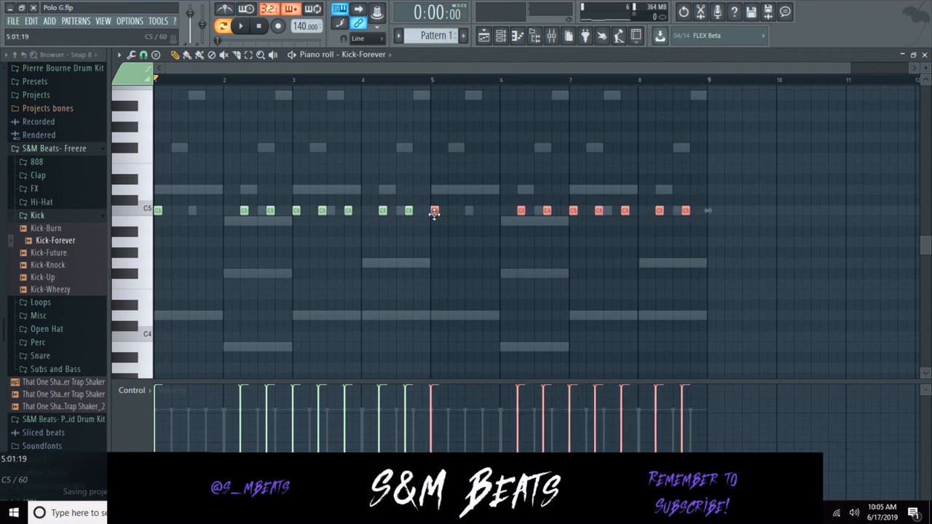
click(437, 252)
click(924, 55)
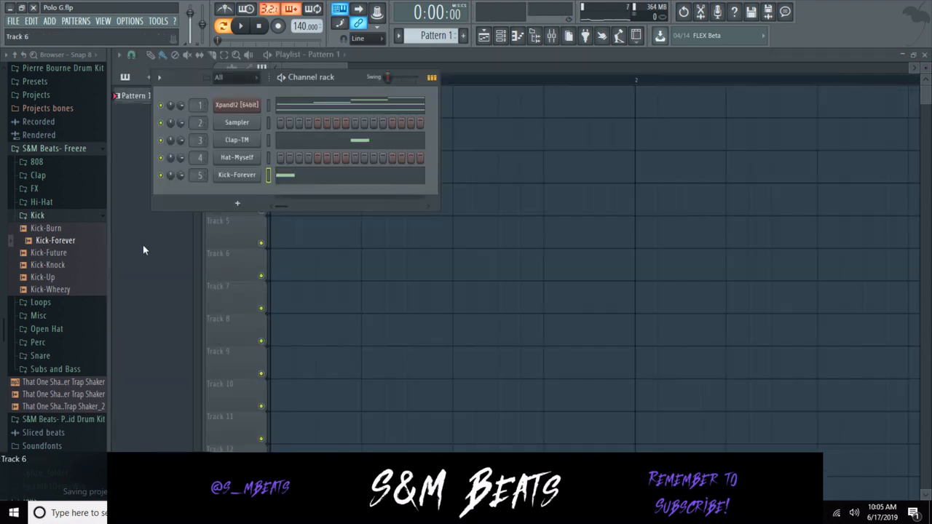
click(85, 216)
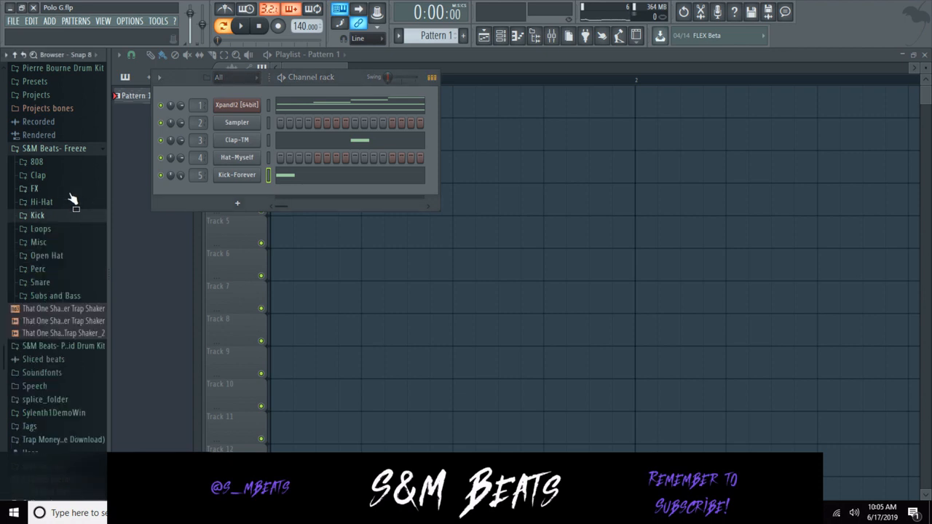
Preview samples in the kit's Perc folder and add Perc-Jungle as a new channel below Kick-Forever.
click(38, 282)
click(40, 284)
click(38, 268)
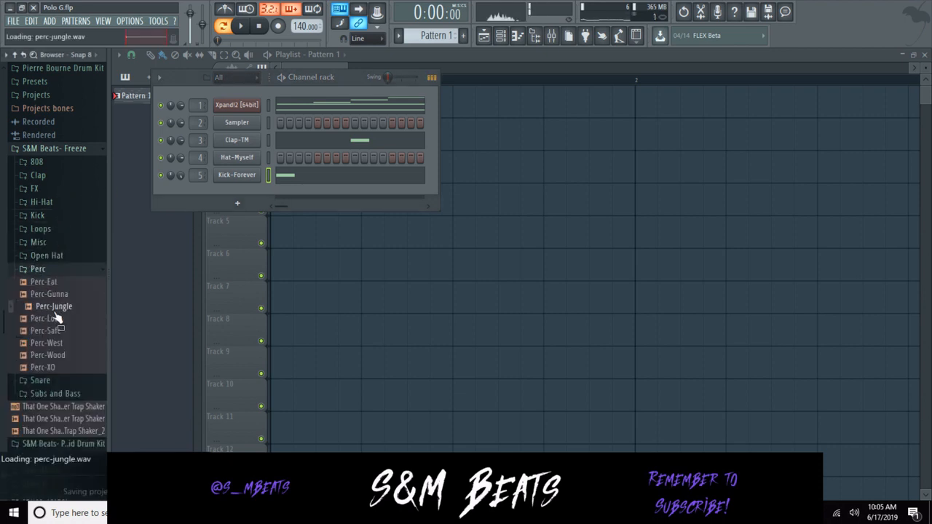
click(54, 307)
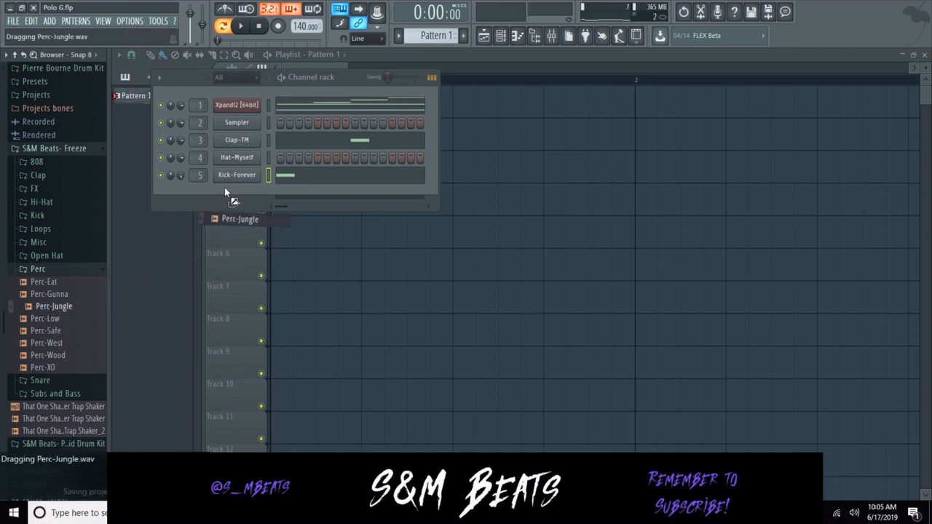
drag(225, 189, 227, 192)
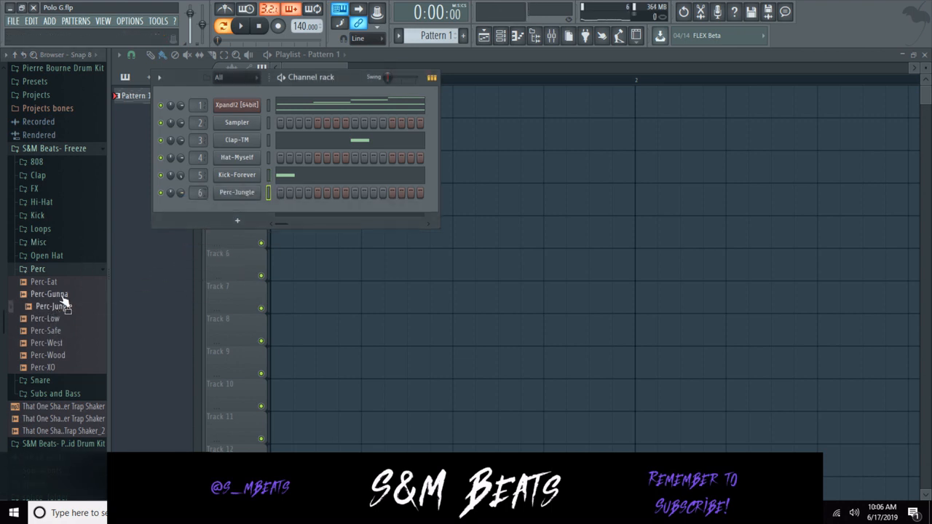
Replace the Perc-Jungle sample with Perc-Gunna and place three consecutive C5 hits on steps 13 to 15 of bar 1.
drag(62, 297, 236, 193)
right_click(236, 193)
click(274, 192)
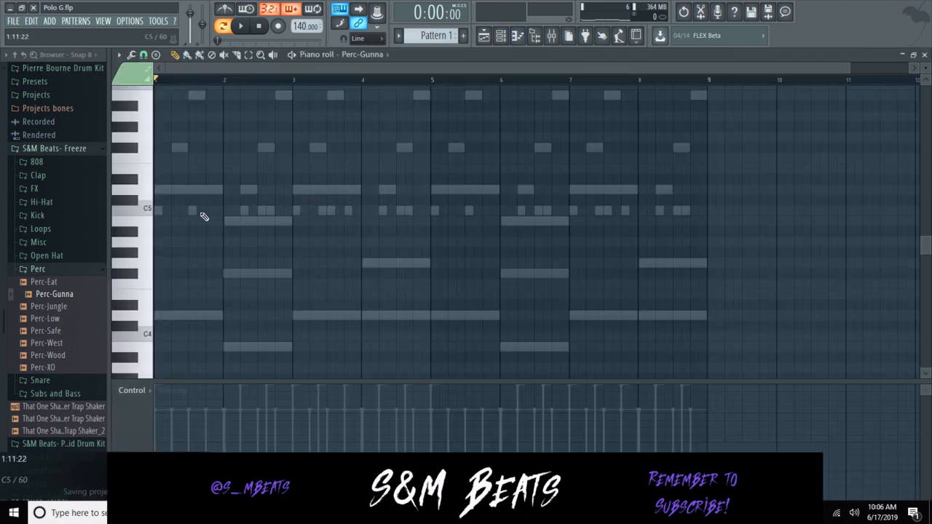
click(214, 211)
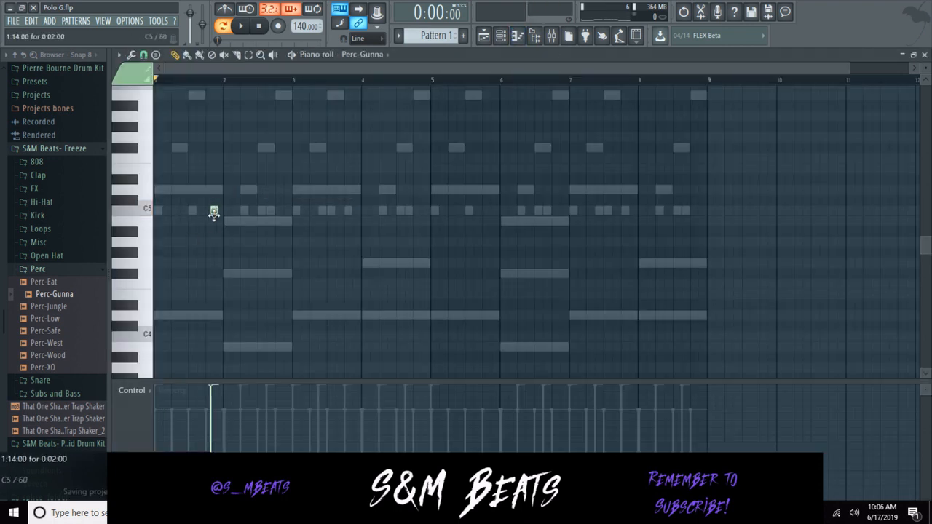
scroll(217, 82, up, 1)
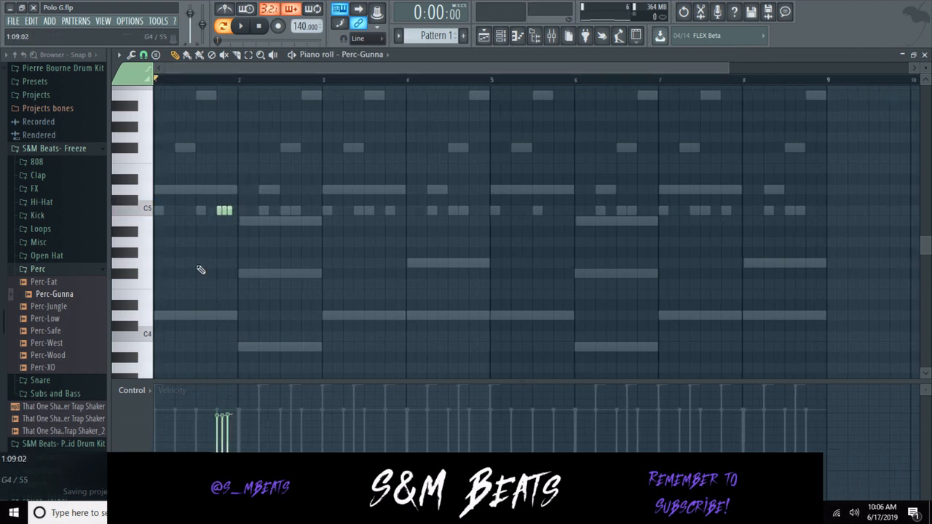
Add matching percussion hits on steps 13 to 15 of bar 5, remove the stray bar 7 note and collapse the Perc folder.
key(space)
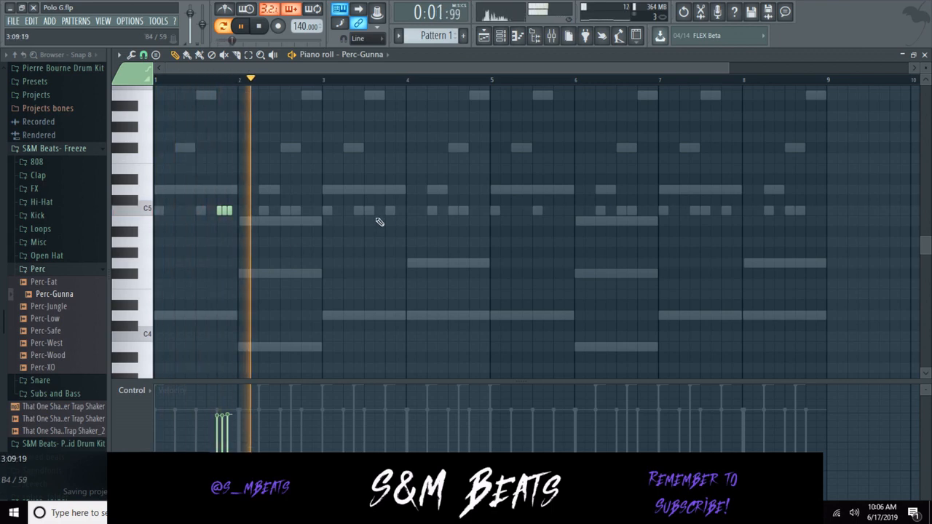
click(554, 210)
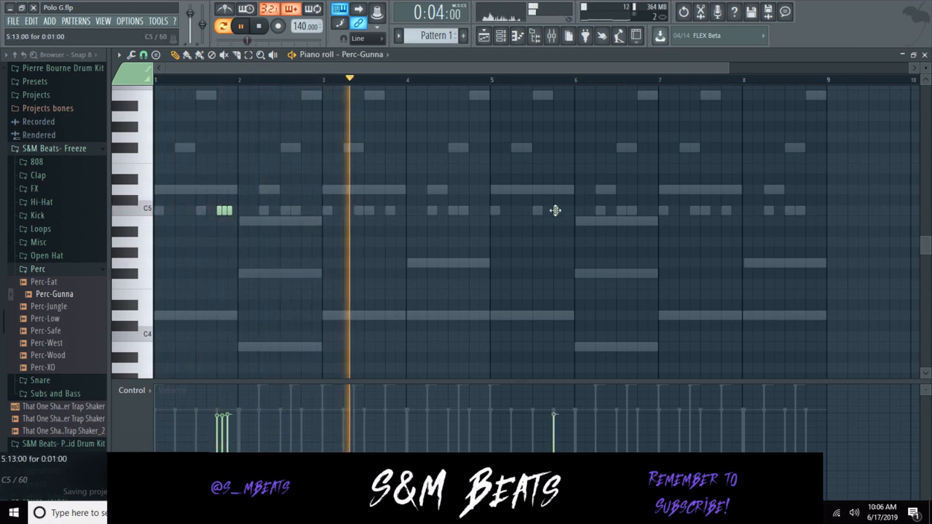
click(560, 210)
click(565, 211)
click(675, 187)
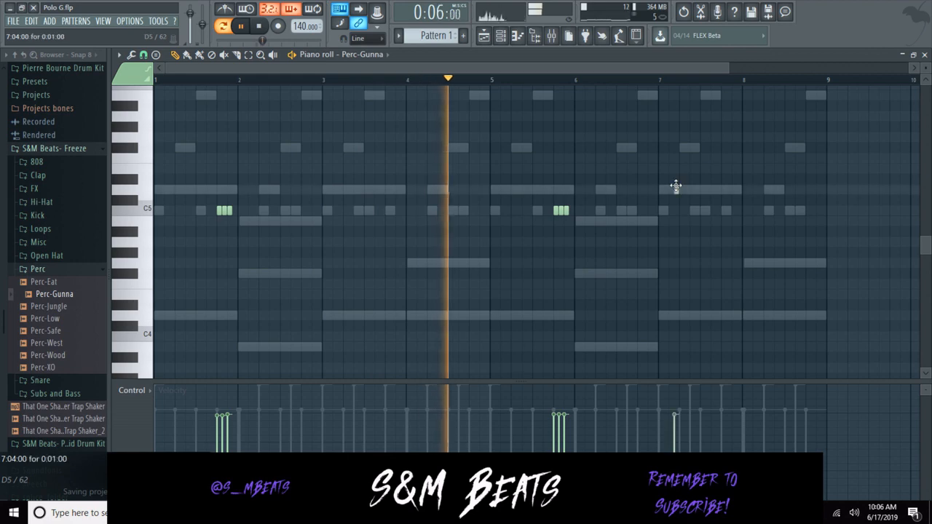
right_click(676, 186)
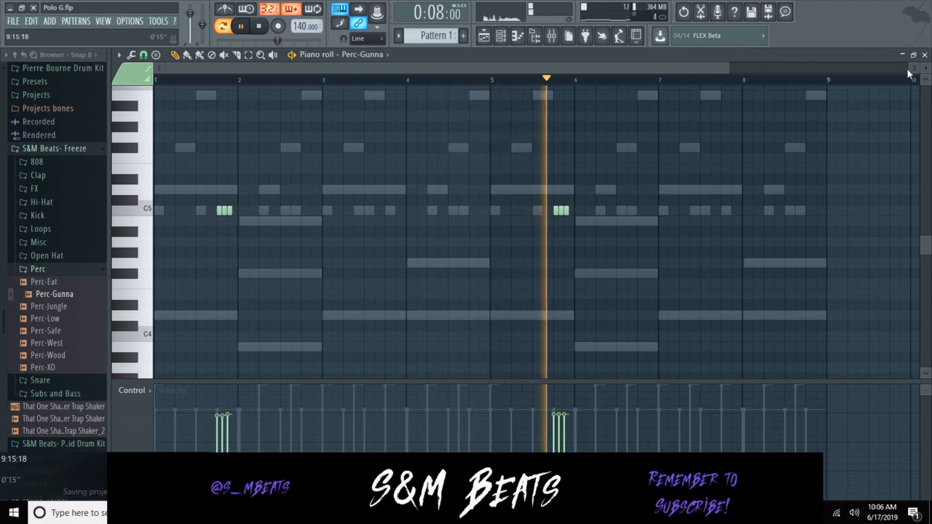
click(924, 55)
click(51, 268)
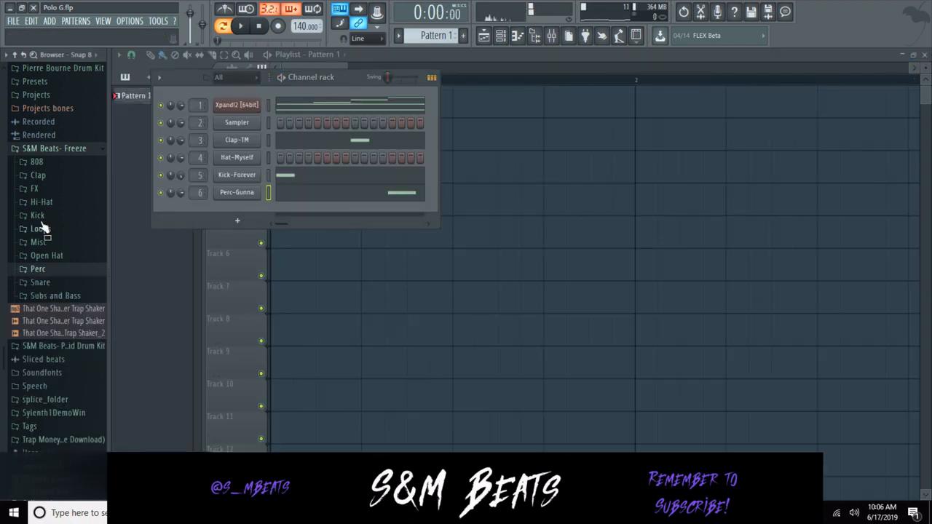
Load 808-Bounce into the empty Sampler channel, place a D5 note at the start of bar 1 and compare the sound with 808-Trap.
click(37, 162)
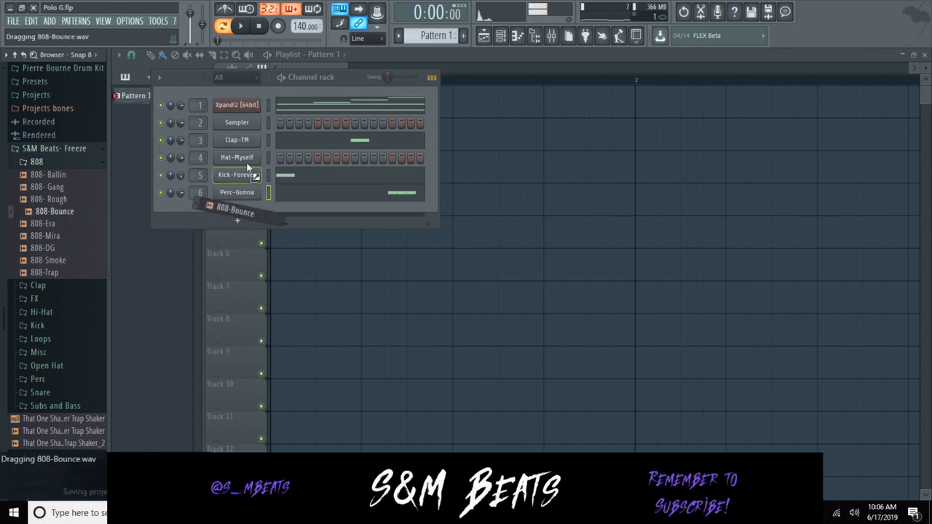
drag(247, 165, 240, 122)
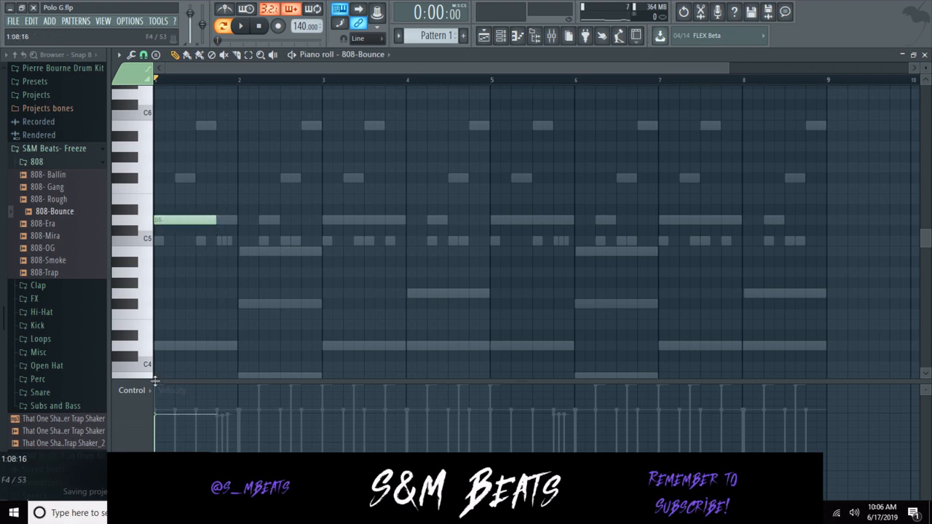
click(62, 275)
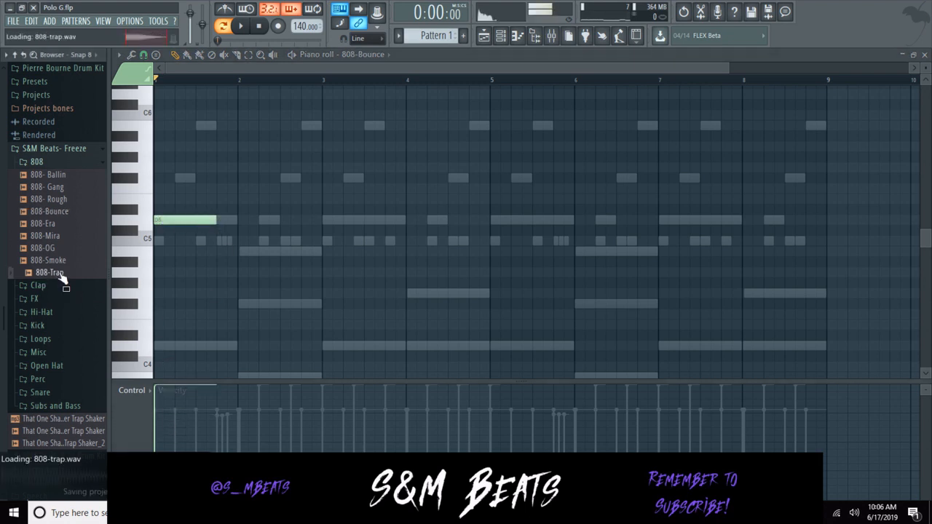
click(51, 211)
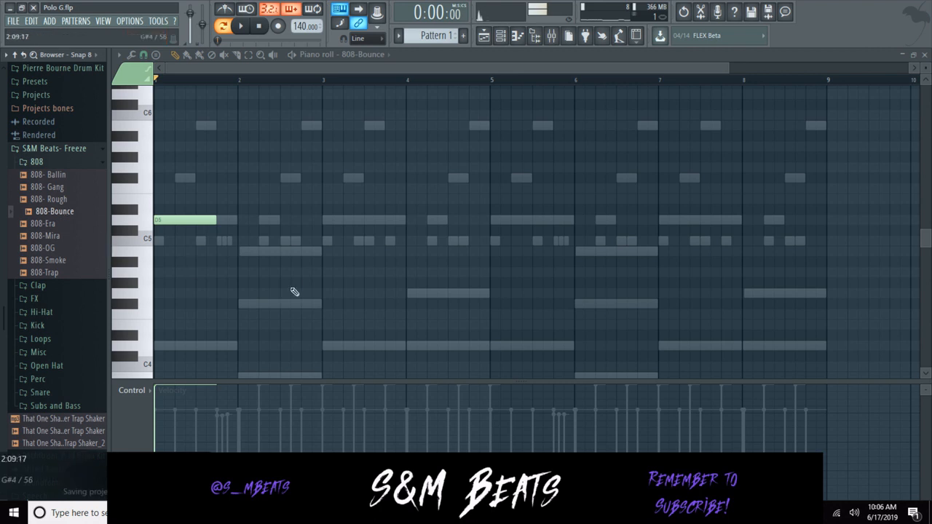
Add a second 808 D5 note on step 13 of bar 1 and lower the velocity of both 808 notes.
click(220, 220)
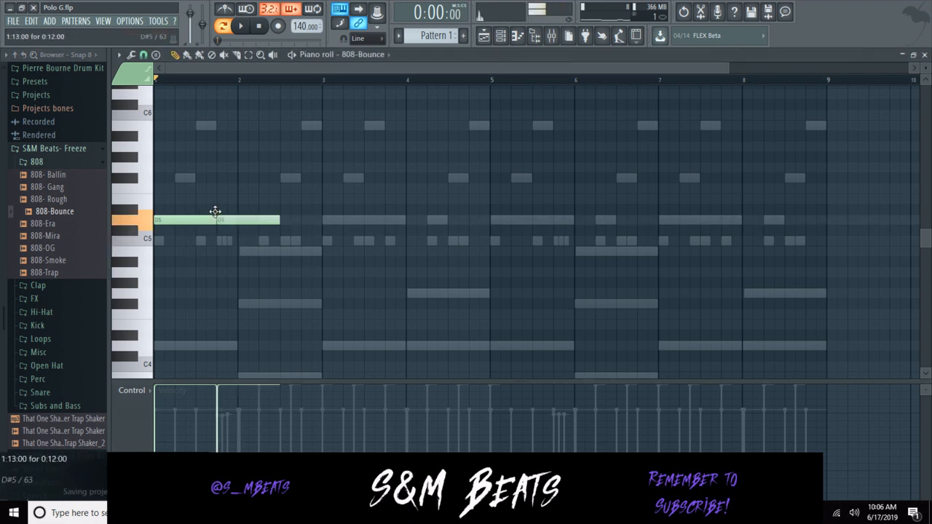
key(space)
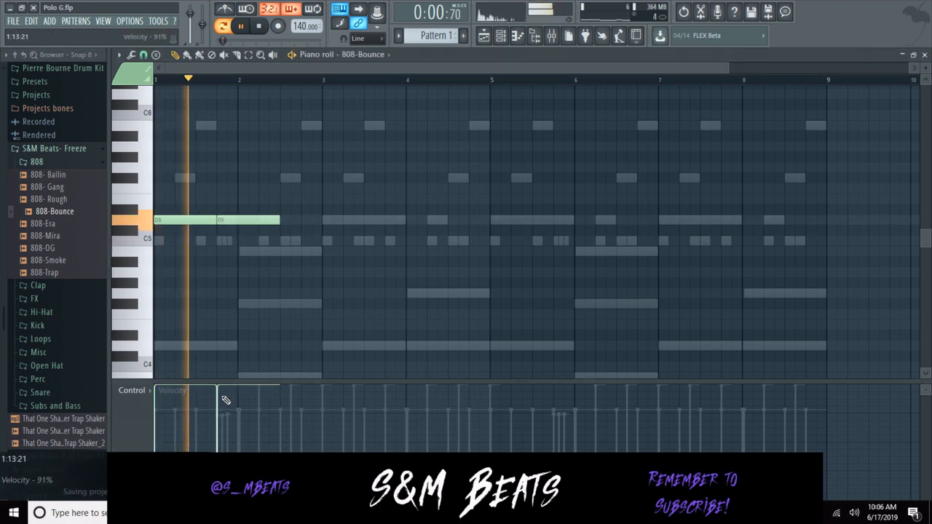
key(space)
key(ctrl+a)
scroll(241, 351, up, 1)
scroll(240, 351, down, 4)
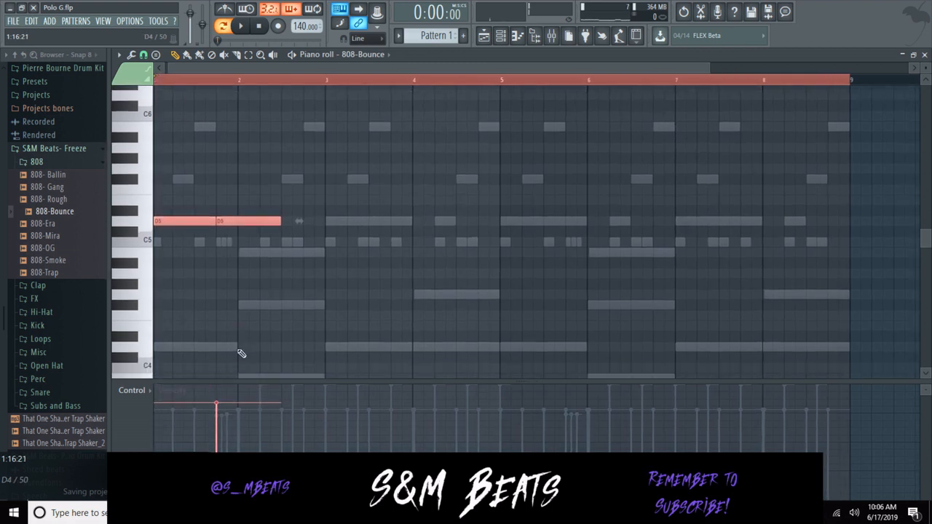
click(241, 353)
right_click(244, 353)
Lower the two 808 notes' velocity a little further and remove the stray C5 note in bar 3.
key(space)
key(space)
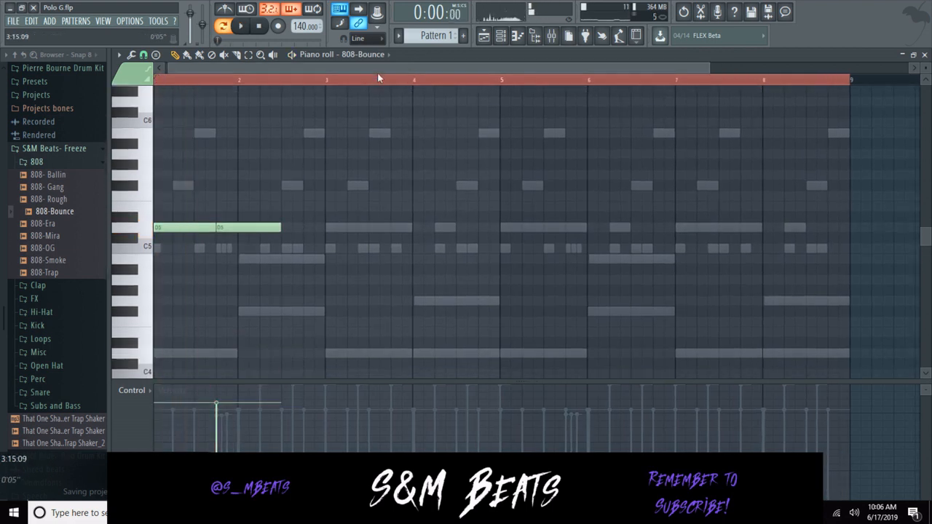
key(ctrl+a)
click(339, 248)
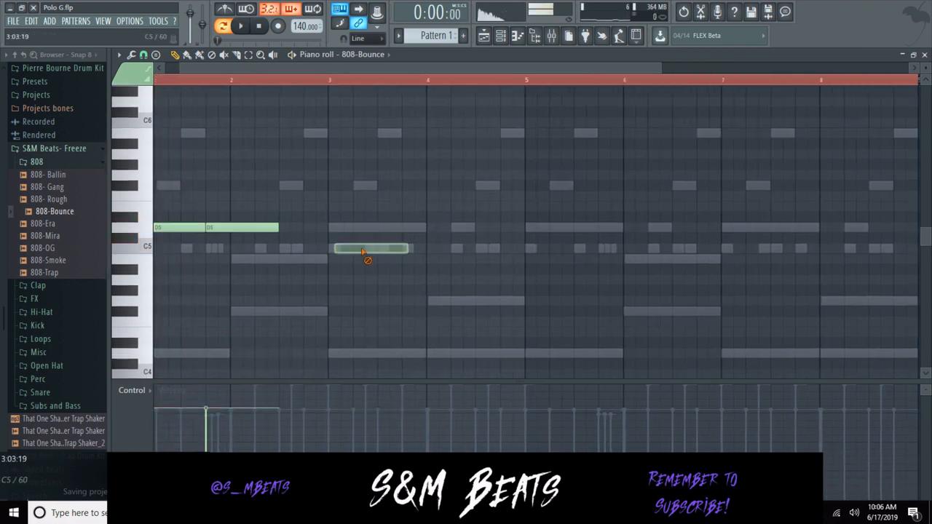
click(925, 55)
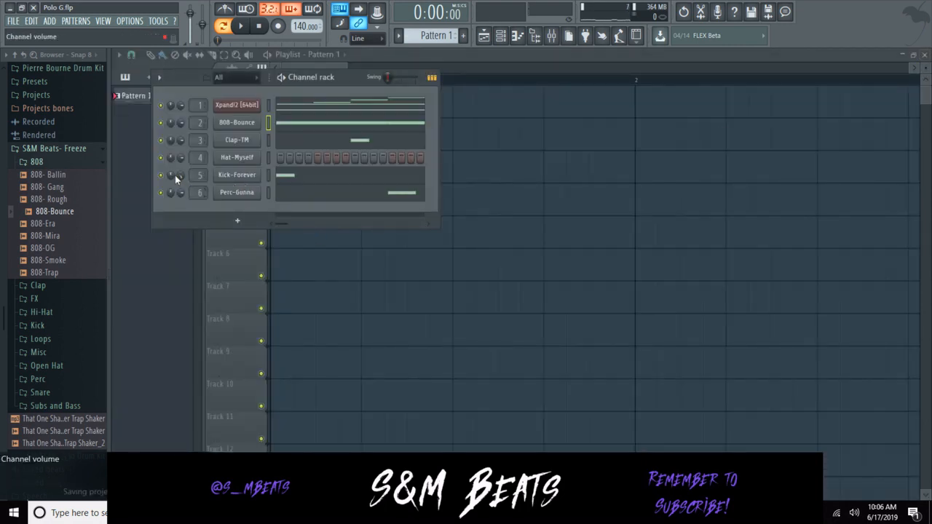
During playback, add an 808 B4 note on step 5 of bar 2 and F#5 notes on steps 1 and 13 of bar 3.
click(275, 122)
key(space)
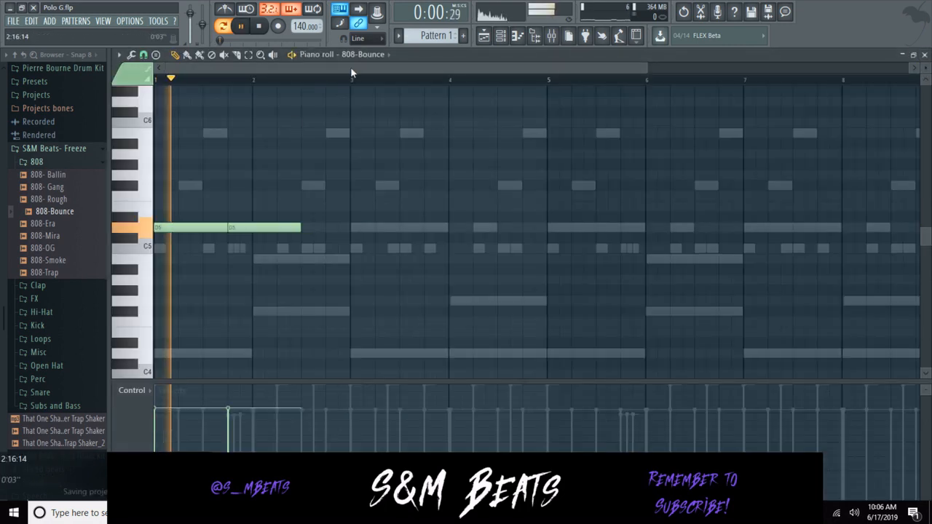
click(281, 260)
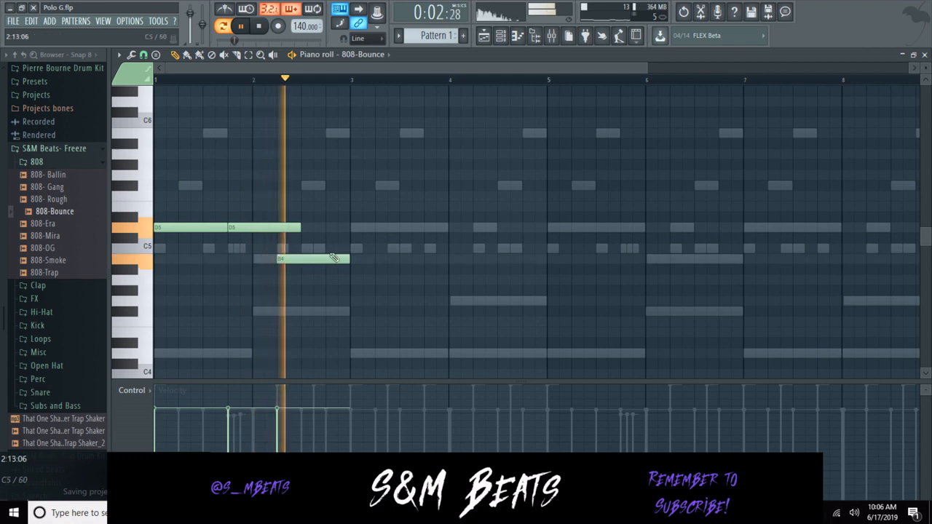
click(352, 186)
click(425, 185)
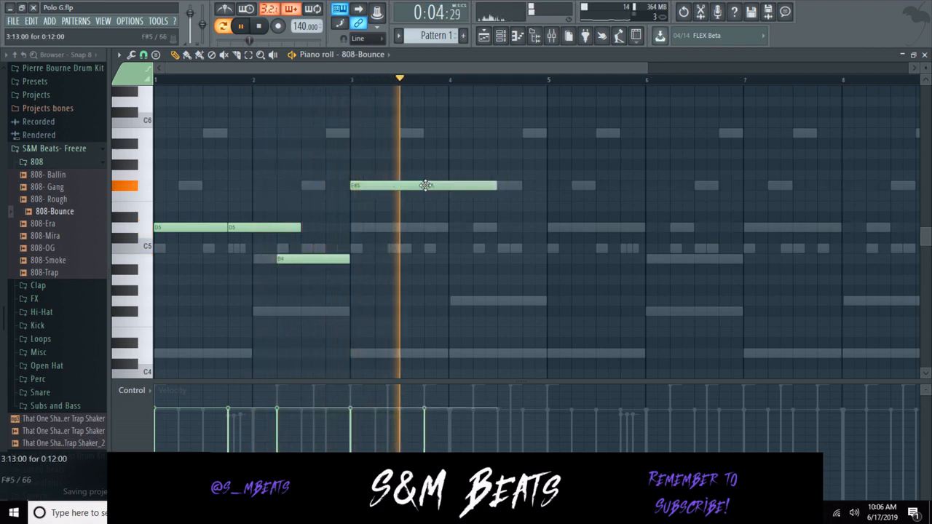
Complete bar 4 with 808 notes D5 on step 5 and B4 on step 11, and duplicate the pattern into bars 5 to 8 without overlaps.
click(478, 228)
click(517, 259)
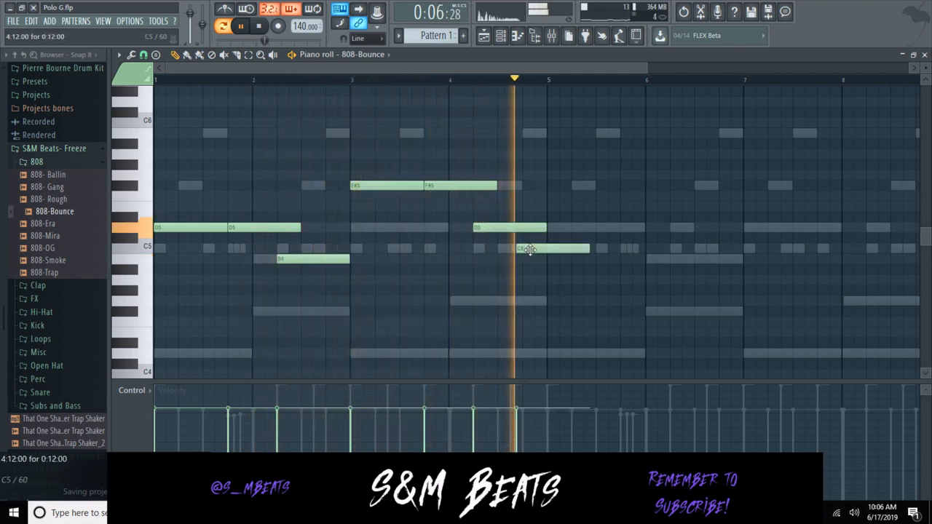
drag(580, 259, 547, 261)
key(ctrl+b)
key(ctrl+l)
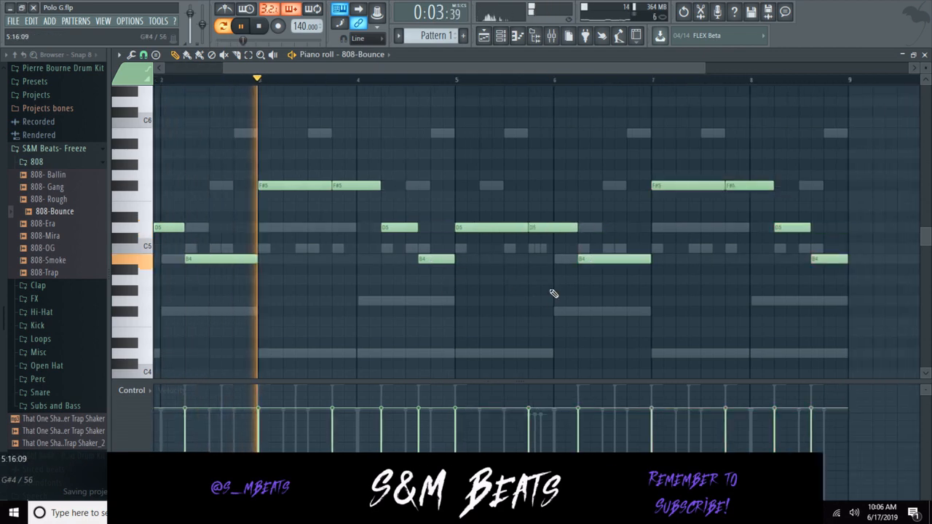
Raise the velocity of all 808 notes slightly and close the piano roll.
key(ctrl+a)
scroll(803, 181, up, 3)
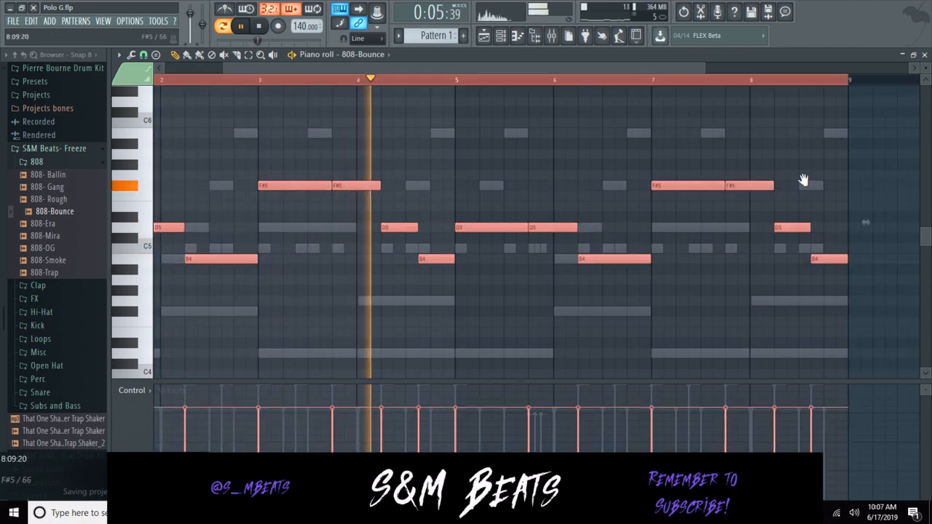
key(ctrl+d)
click(924, 55)
Mute the Kick-Forever channel and inspect the 808-Bounce channel's sampler settings and channel options.
key(space)
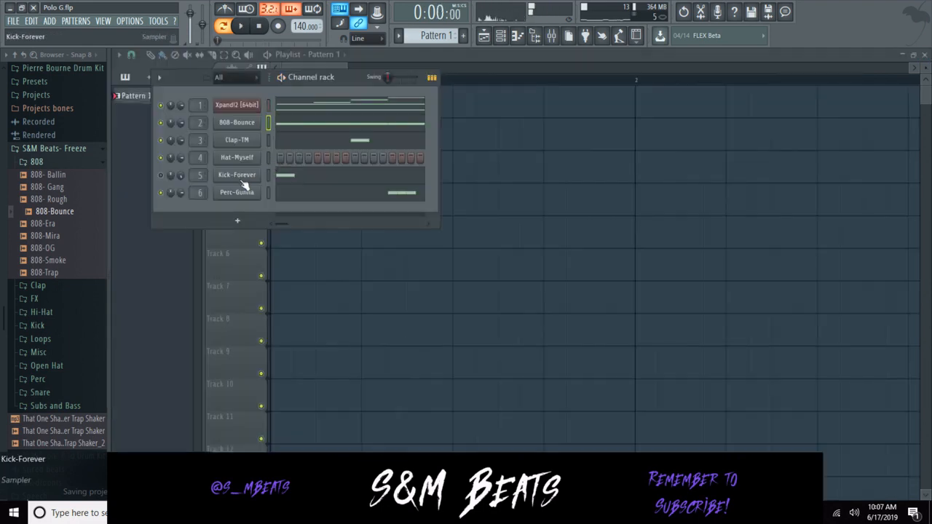
click(243, 179)
click(245, 123)
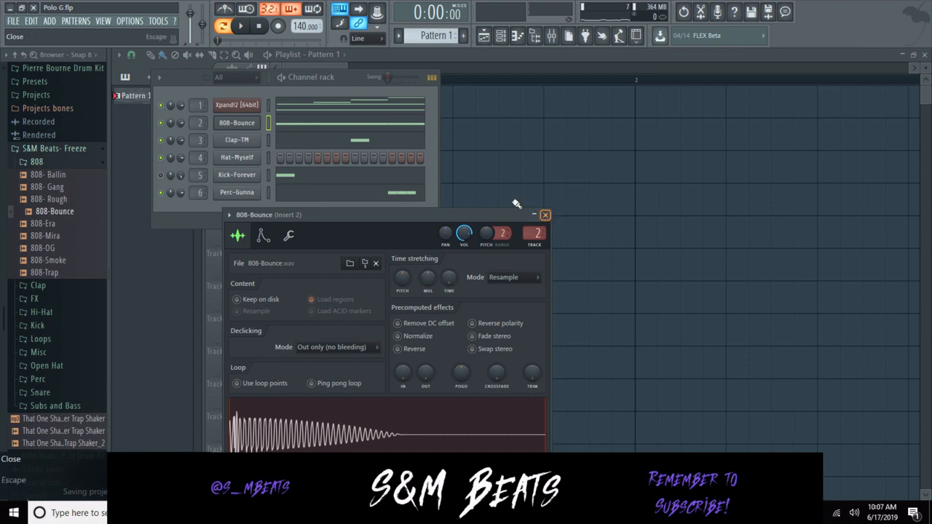
click(545, 215)
right_click(233, 124)
click(279, 187)
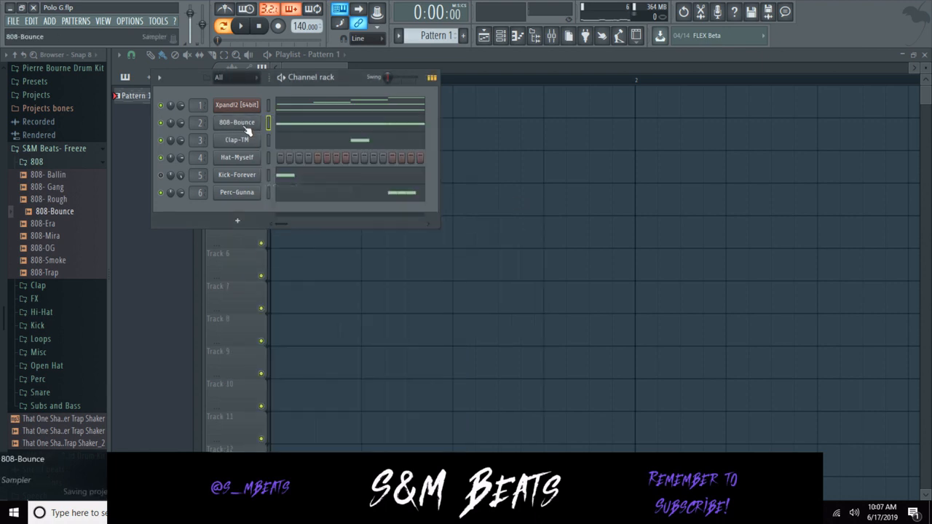
right_click(246, 127)
click(301, 191)
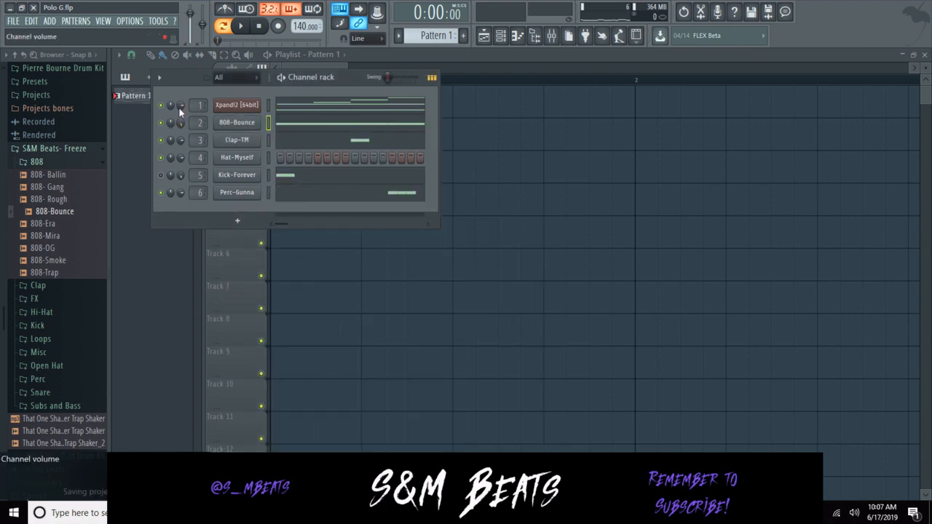
Play the pattern, readjust the velocity of all 808 notes together and close the piano roll.
key(space)
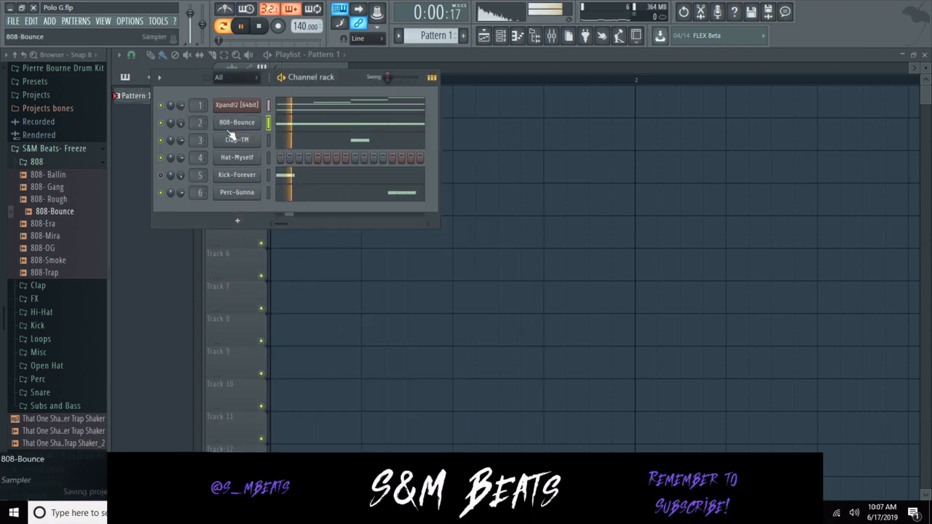
click(298, 131)
key(ctrl+a)
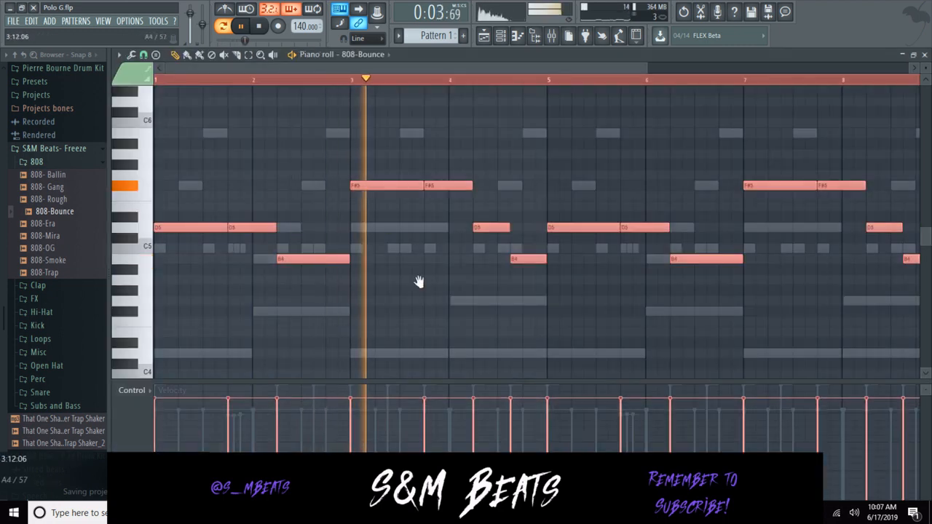
key(ctrl+d)
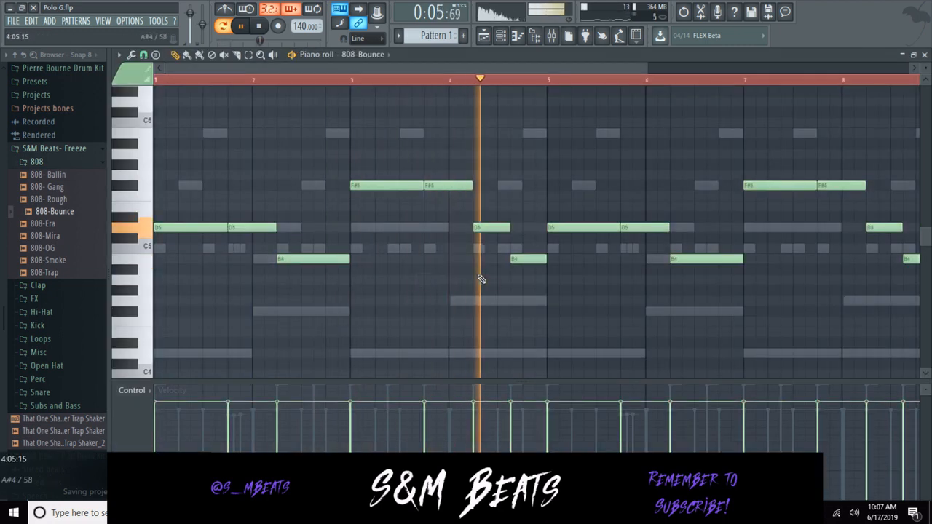
click(923, 56)
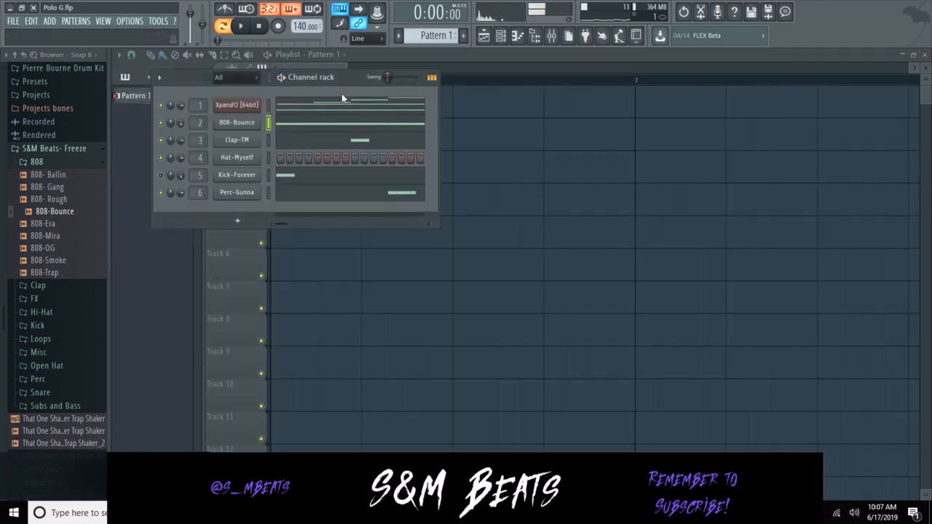
Lower the velocity of all 808-Bounce notes slightly and close the piano roll.
click(353, 129)
key(ctrl+a)
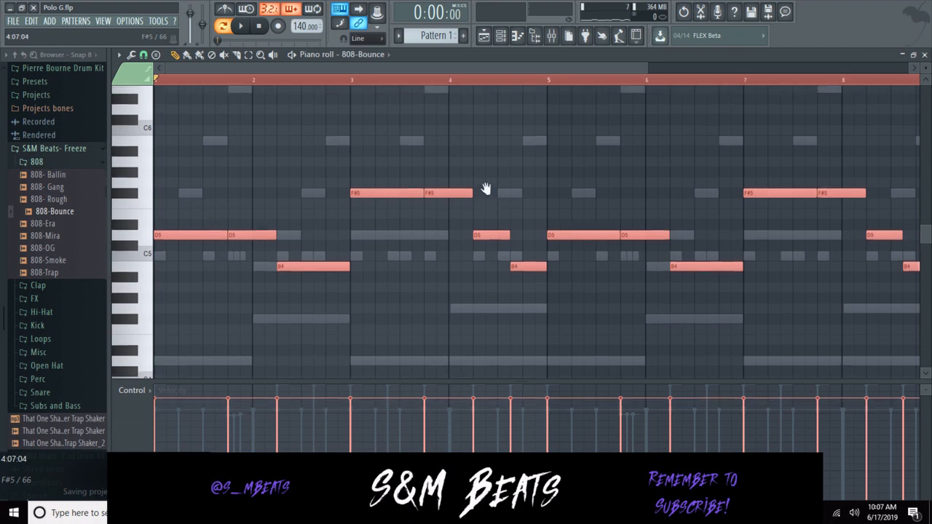
scroll(485, 190, up, 1)
key(ctrl+d)
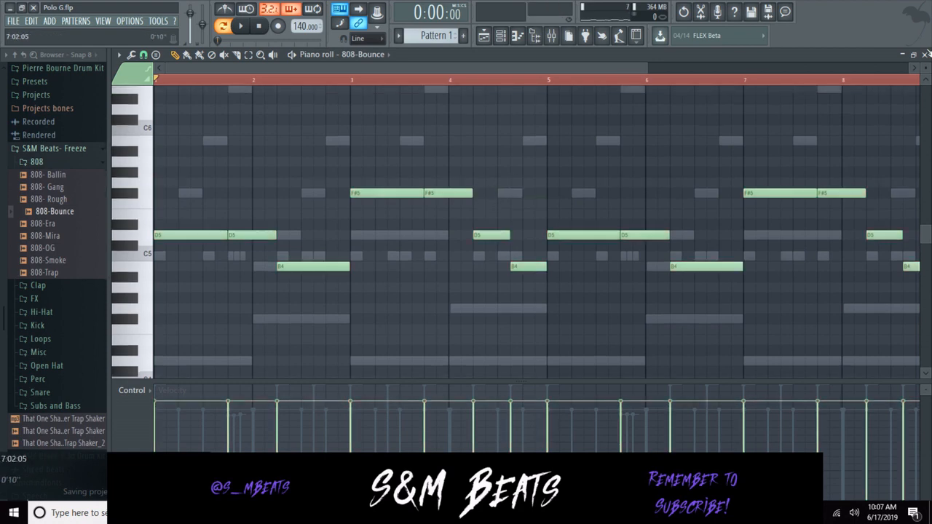
click(925, 54)
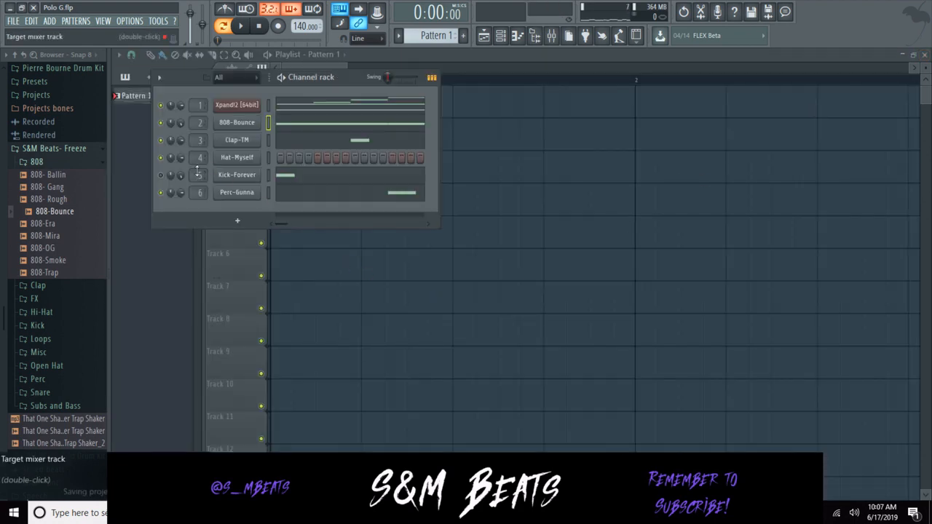
Play the pattern and review the Kick-Forever notes in the piano roll.
click(240, 26)
click(355, 181)
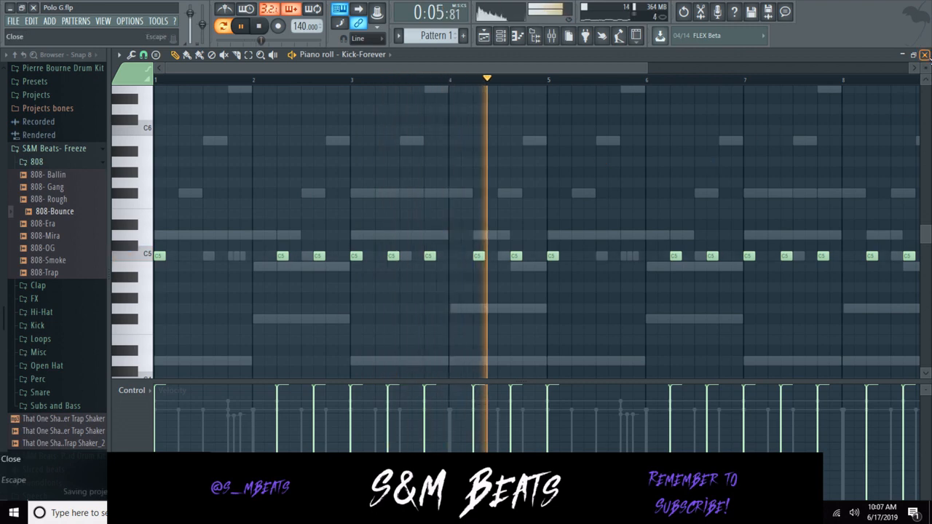
click(925, 54)
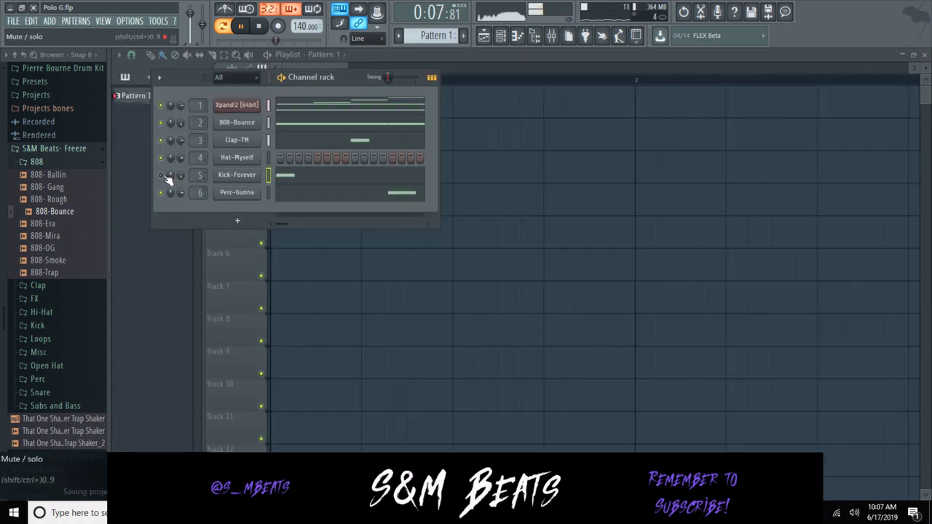
Audition kicks from the kit's Kick folder and replace the Kick-Forever sample with Kick-Up.
click(63, 161)
click(161, 175)
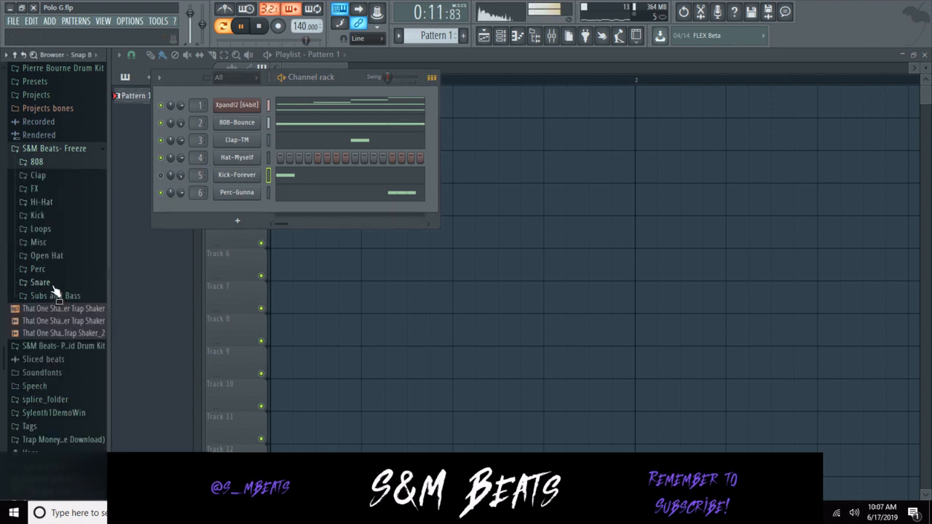
click(57, 217)
click(62, 266)
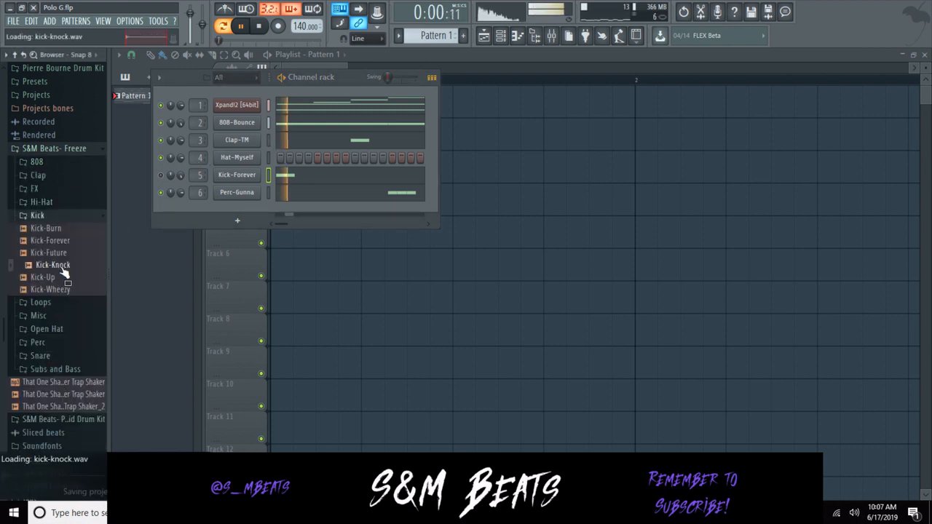
drag(63, 276, 184, 183)
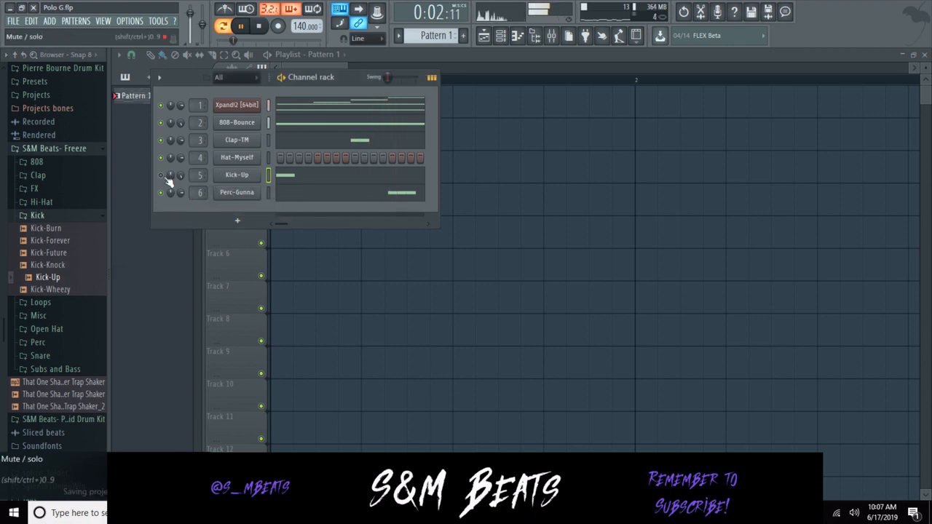
Review the Kick-Up notes in the piano roll while the pattern plays.
click(286, 177)
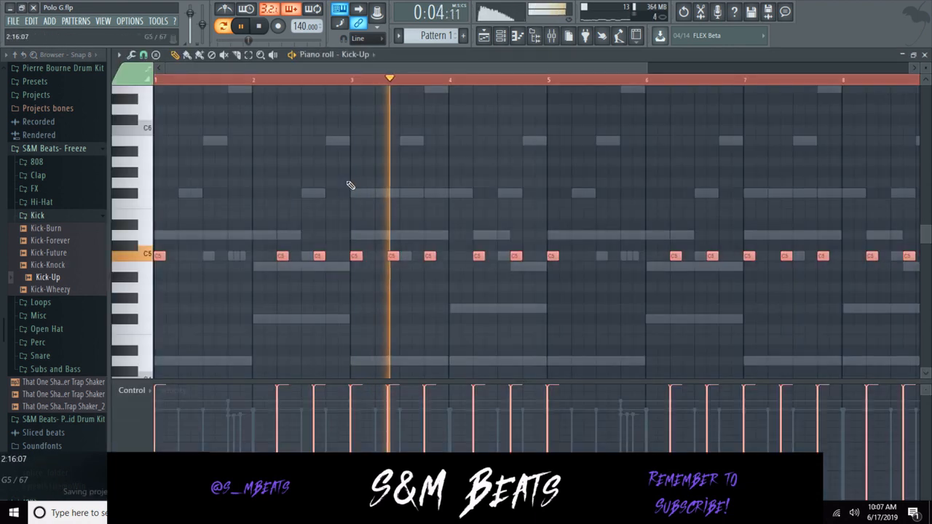
scroll(355, 185, down, 1)
drag(518, 131, 537, 144)
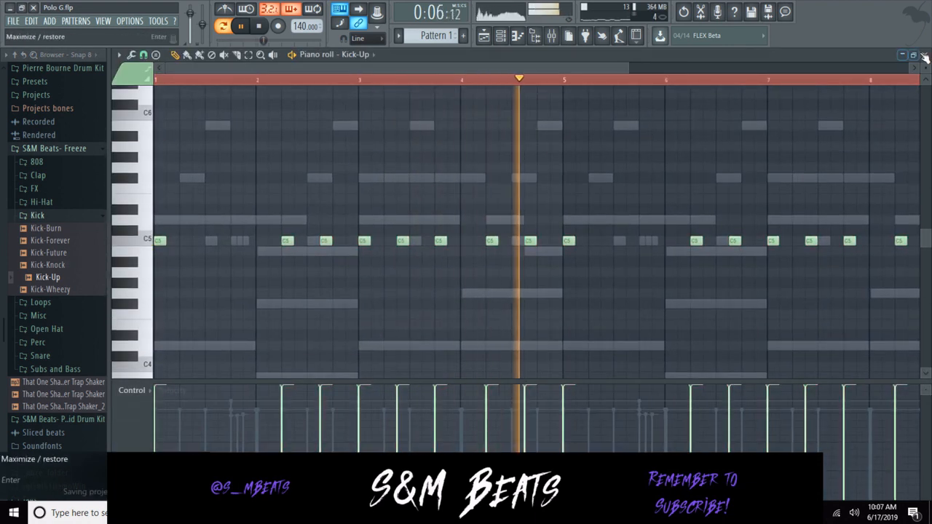
click(924, 55)
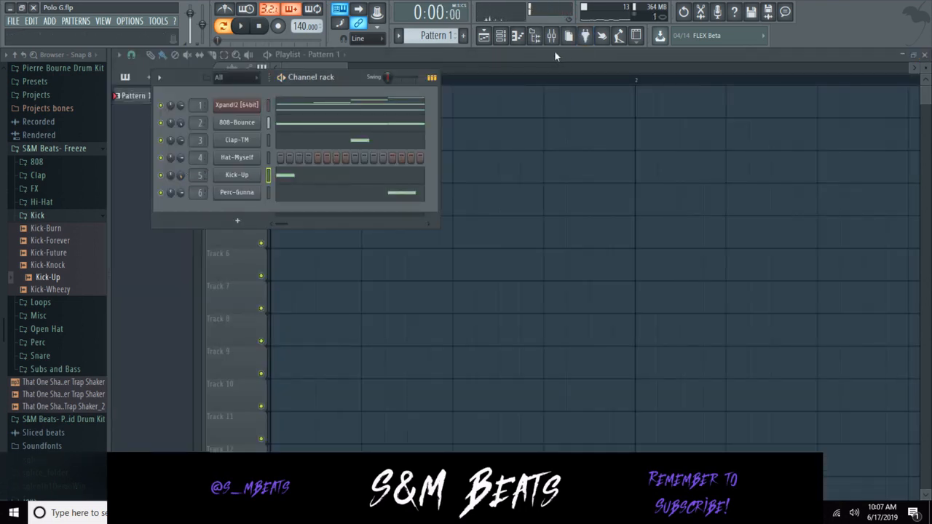
Check the levels in the mixer during playback and add Fruity Soft Clipper to slot 1 of the Master track.
key(F9)
key(space)
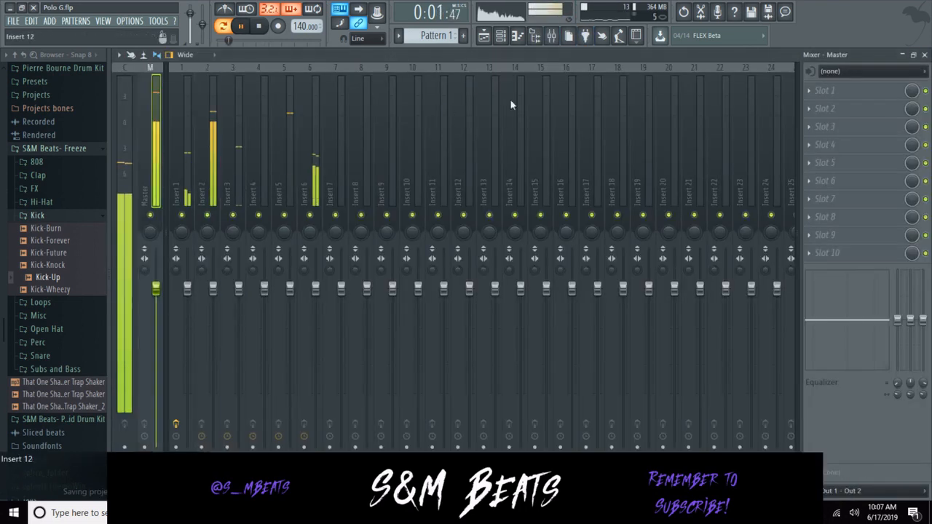
key(space)
click(826, 90)
click(639, 289)
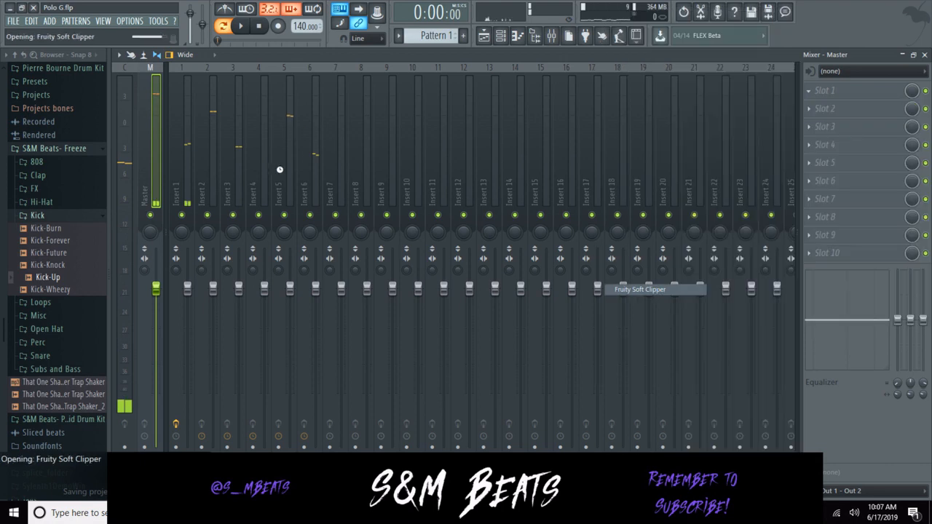
click(306, 140)
Add Fruity Soft Clipper to slot 1 of mixer track Insert 5 and close the mixer.
click(284, 142)
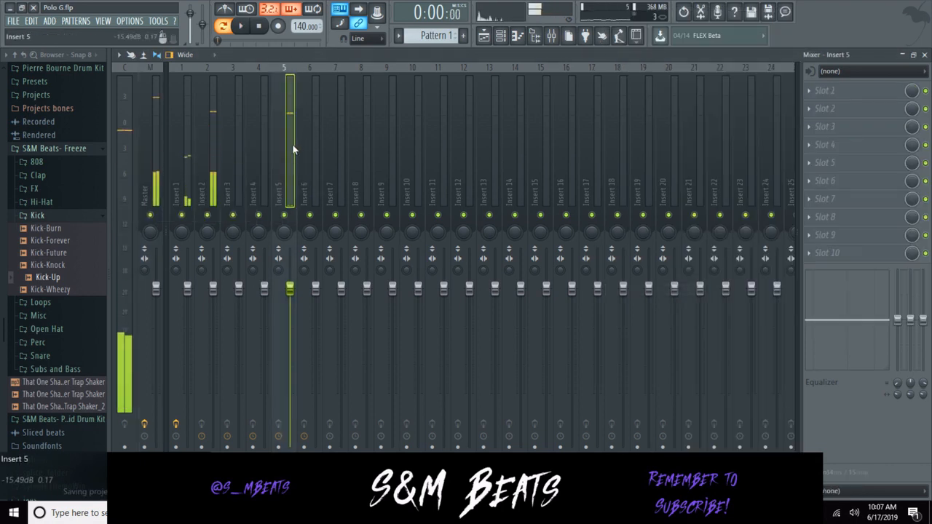
click(826, 91)
click(639, 289)
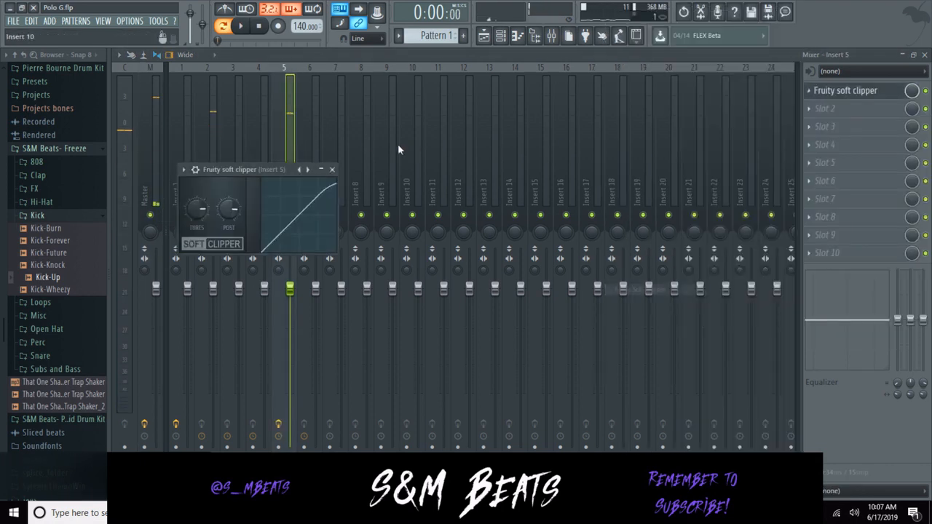
click(332, 169)
click(924, 56)
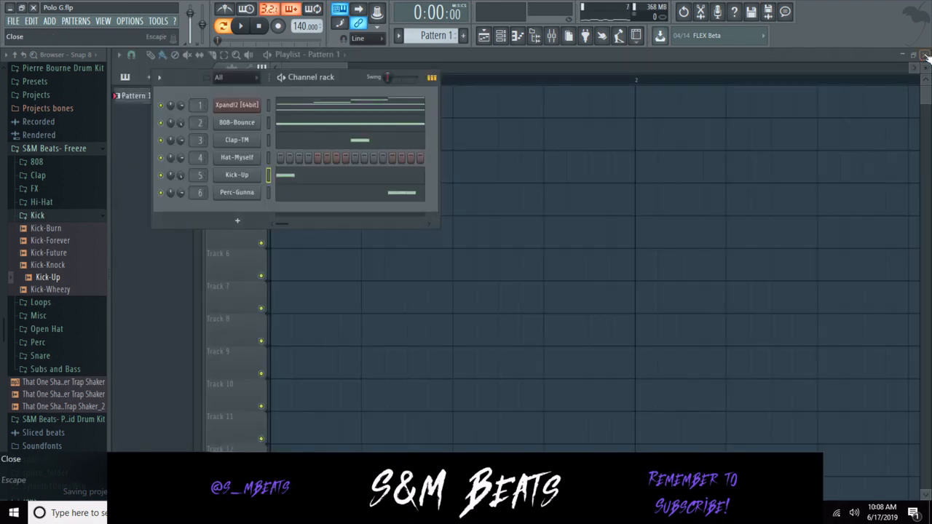
Play the pattern and check the track levels in the mixer.
click(551, 36)
key(space)
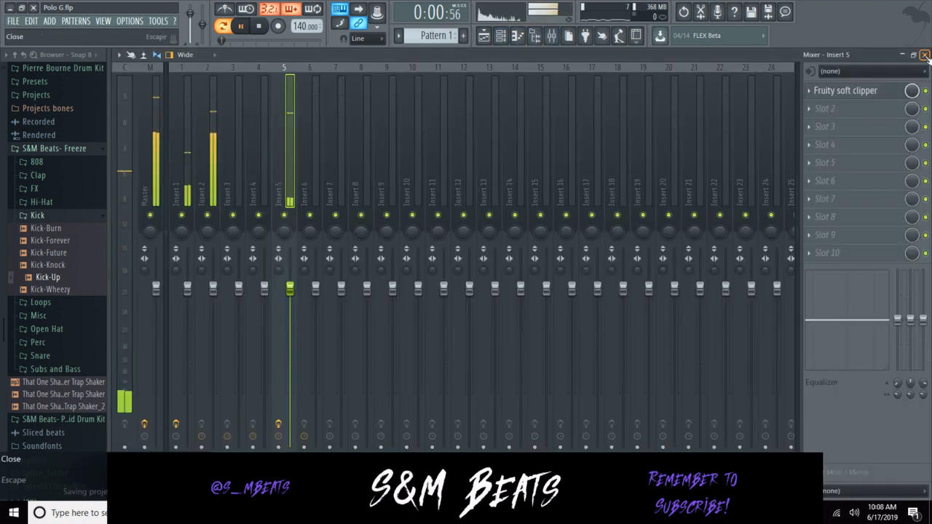
key(F9)
Try Kick-Future on the kick channel, replace it with Kick-Knock and check the kick notes during playback.
drag(57, 253, 229, 175)
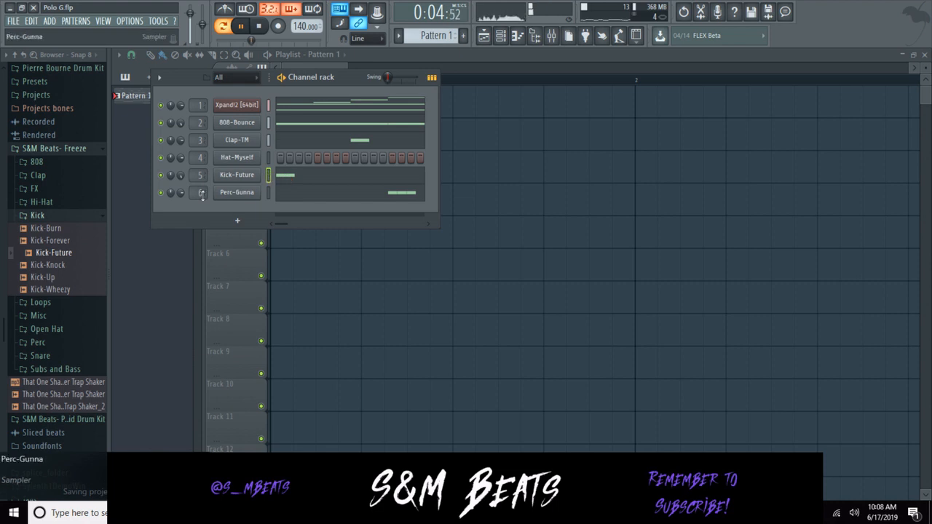
drag(58, 265, 240, 176)
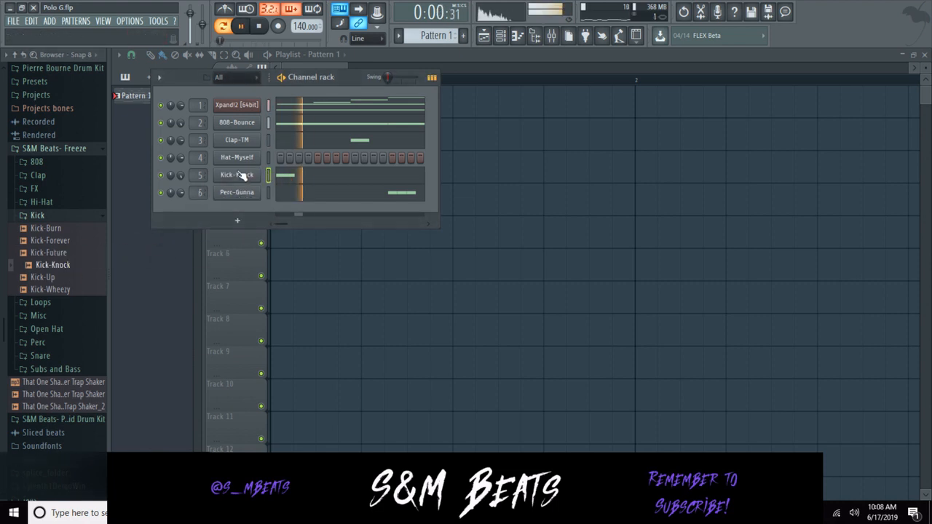
click(287, 178)
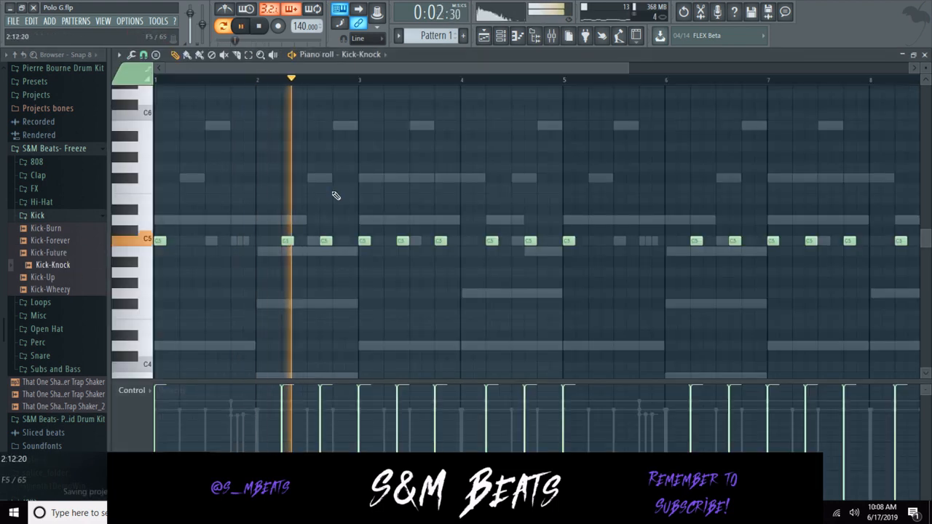
key(space)
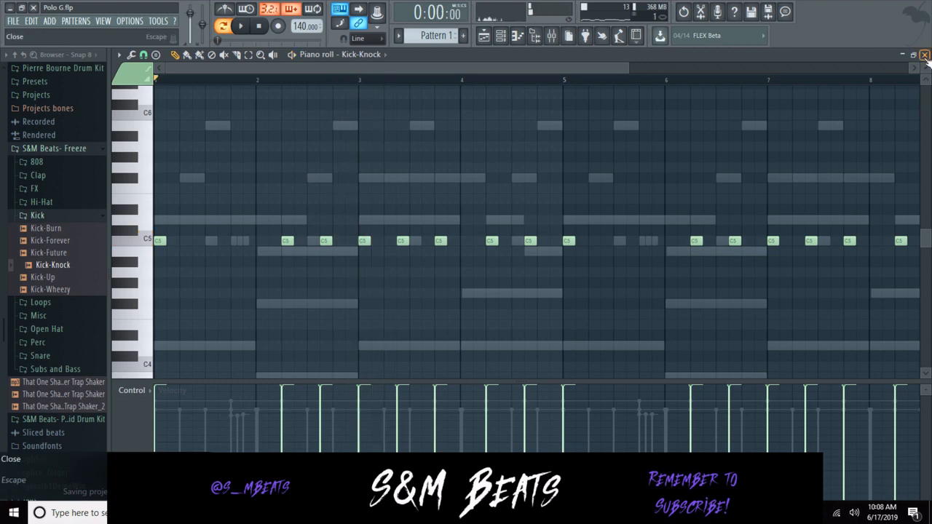
click(924, 55)
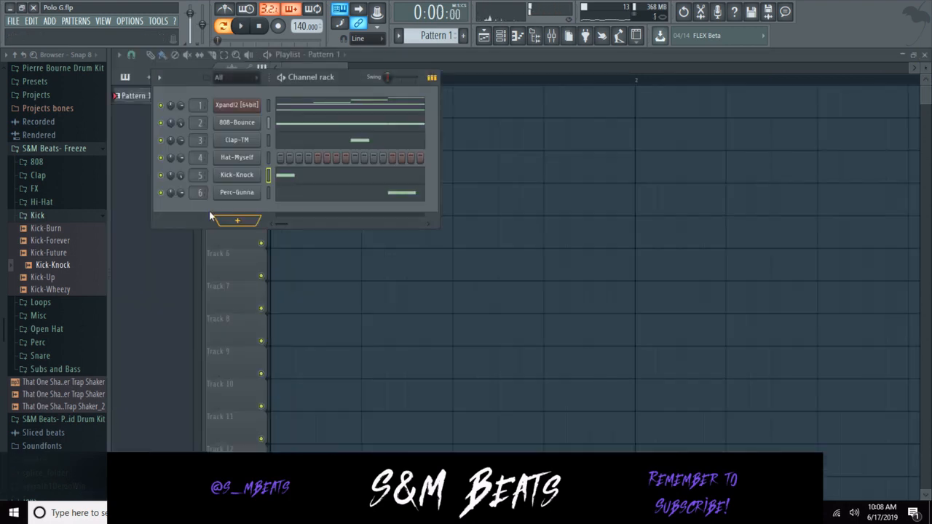
Fill the Hat-Myself channel with a hit on each 2 steps and turn the hits into piano roll notes.
click(64, 216)
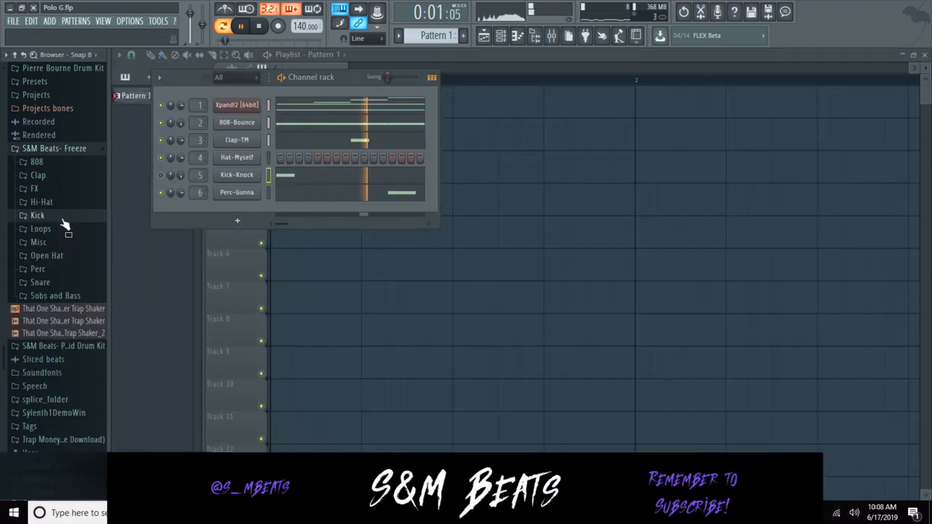
right_click(234, 157)
click(305, 157)
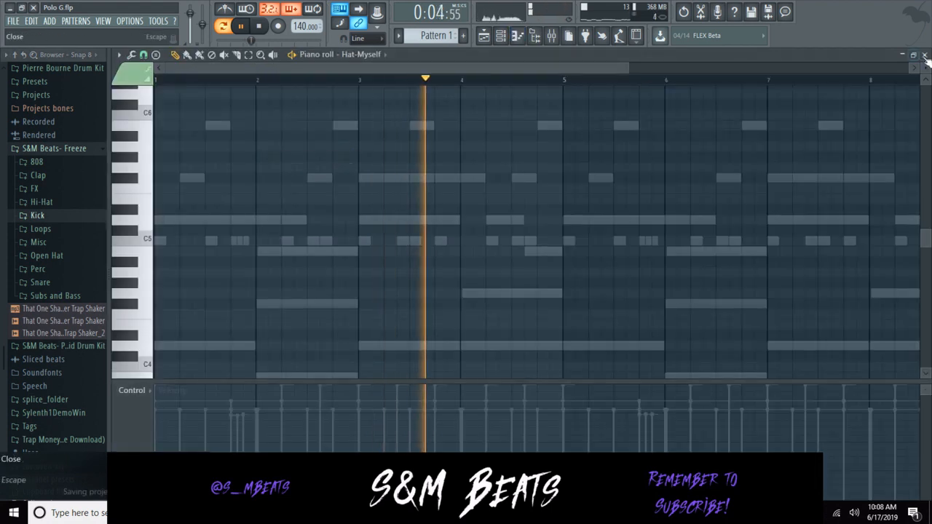
click(924, 56)
right_click(227, 156)
click(406, 196)
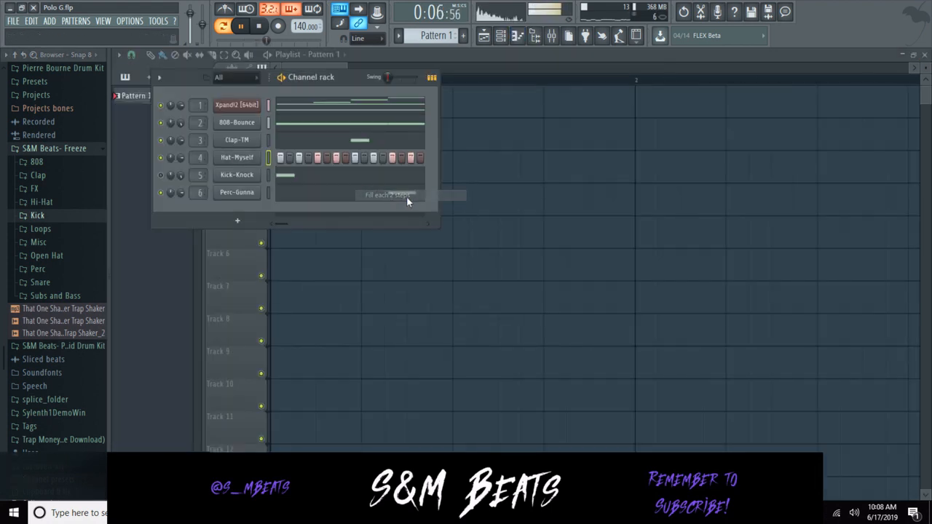
right_click(265, 161)
click(265, 160)
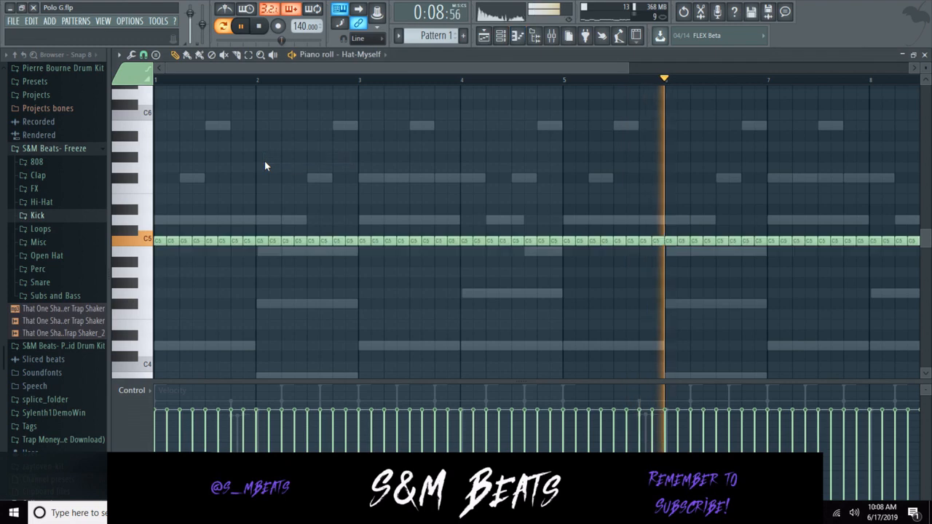
click(924, 54)
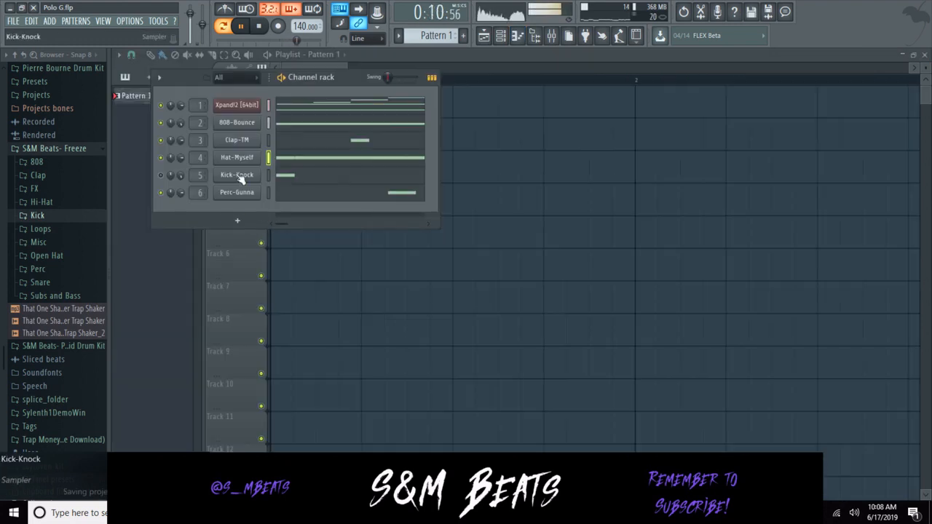
Inspect the Hat-Myself sampler settings and review its notes up to the end of bar 8 in the piano roll.
click(241, 168)
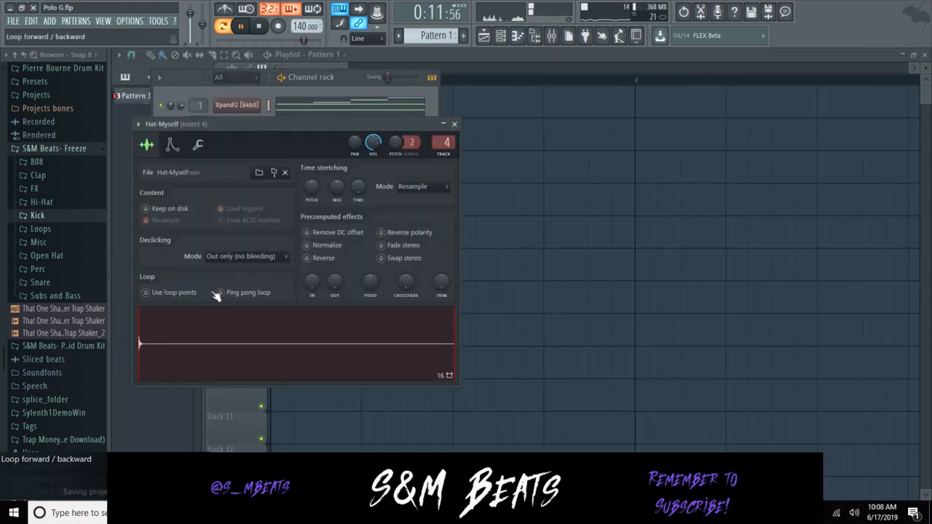
click(465, 124)
click(370, 161)
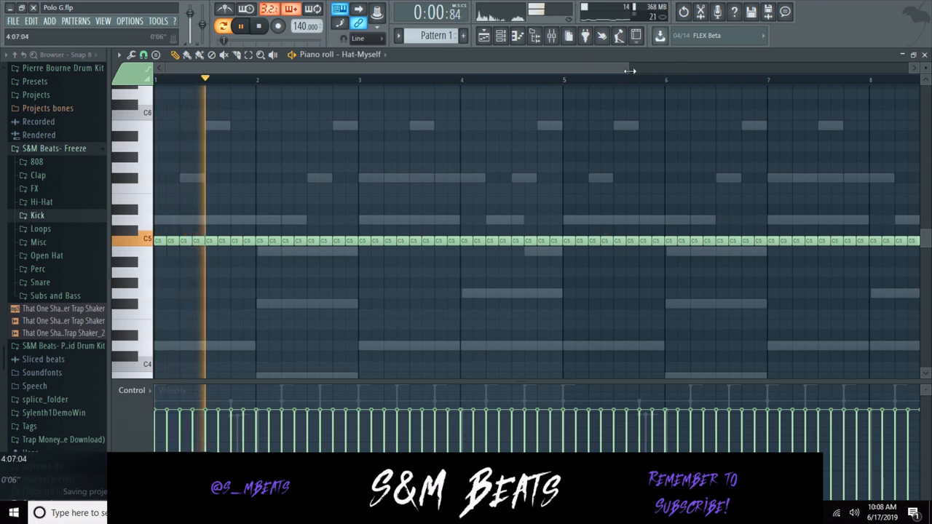
drag(627, 69, 802, 69)
click(743, 240)
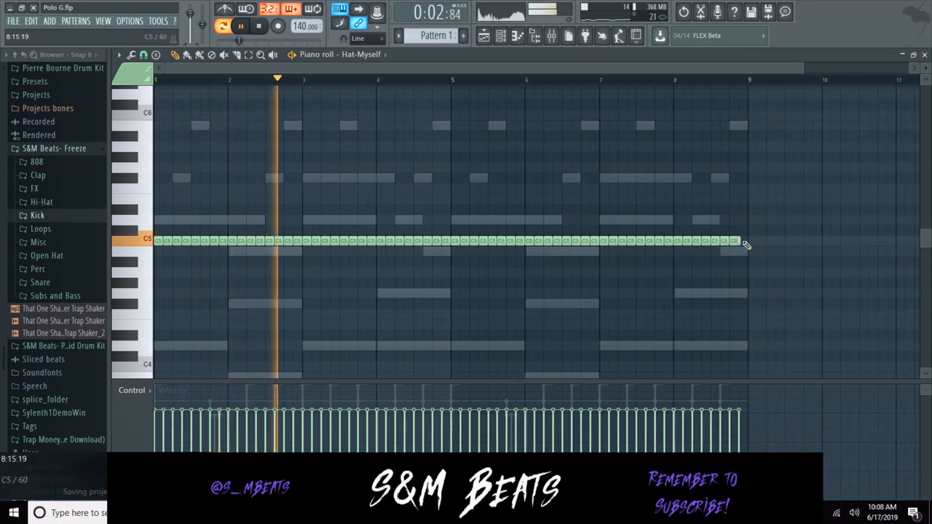
key(space)
Change the snap and paint a three-note hi-hat roll on B4 at step 13 of bar 1, in place of the C5 hit.
drag(803, 69, 592, 102)
click(144, 55)
click(161, 144)
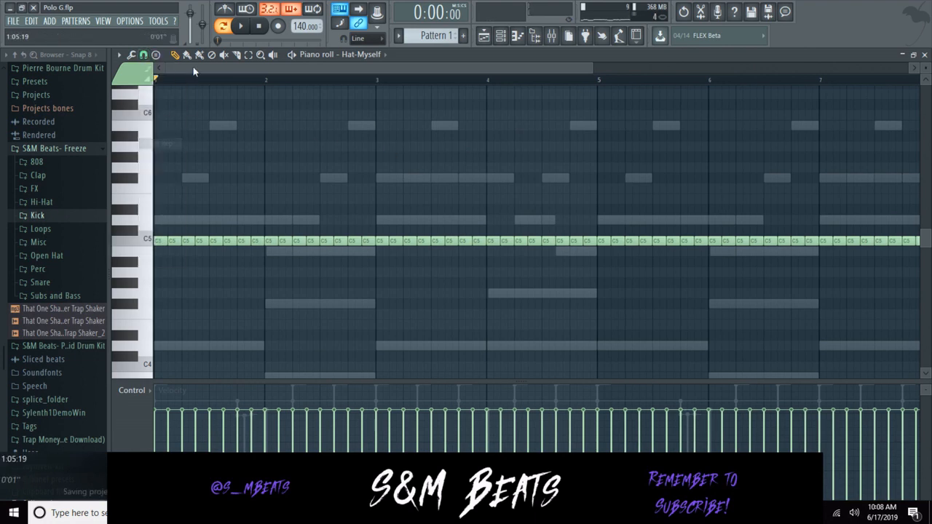
click(187, 55)
drag(243, 241, 243, 252)
key(space)
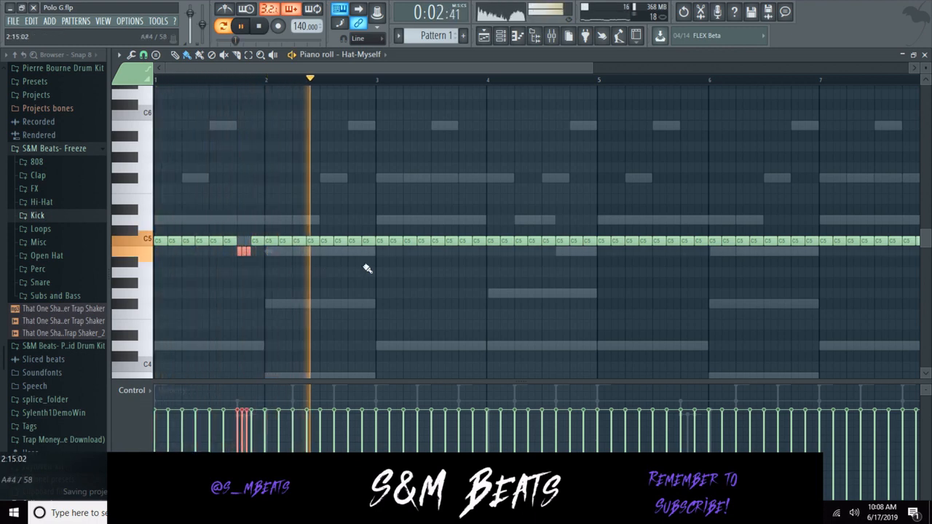
Paint a four-note hi-hat roll on A4 at step 5 of bar 3 and a three-note roll on D5 at step 13 of bar 4.
click(405, 274)
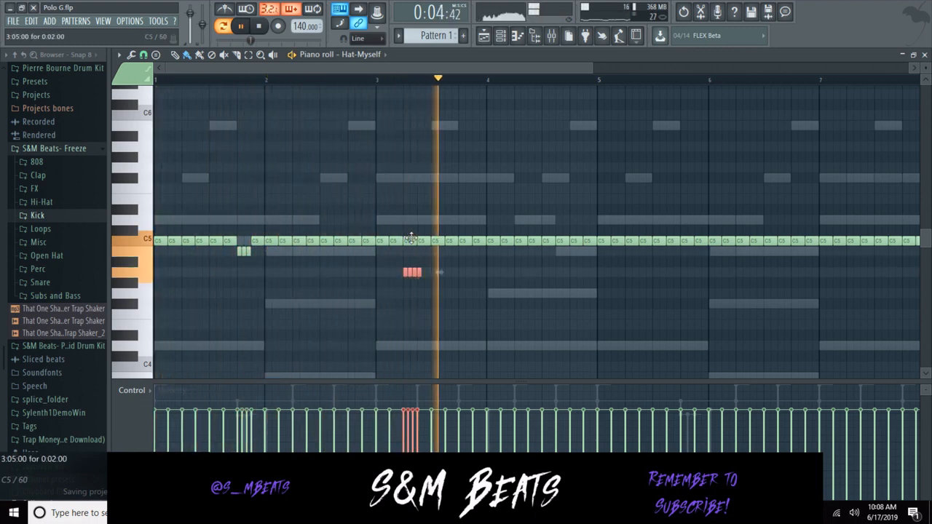
click(543, 293)
click(575, 220)
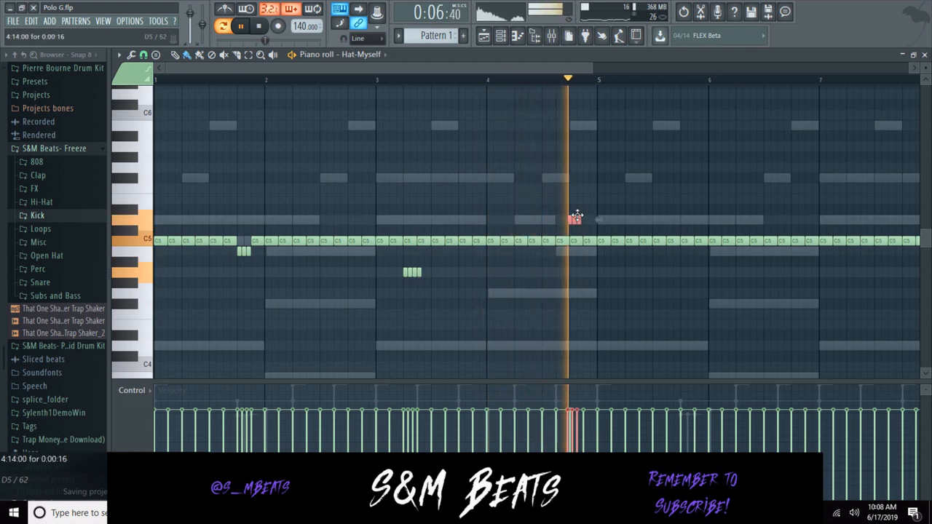
click(577, 198)
key(space)
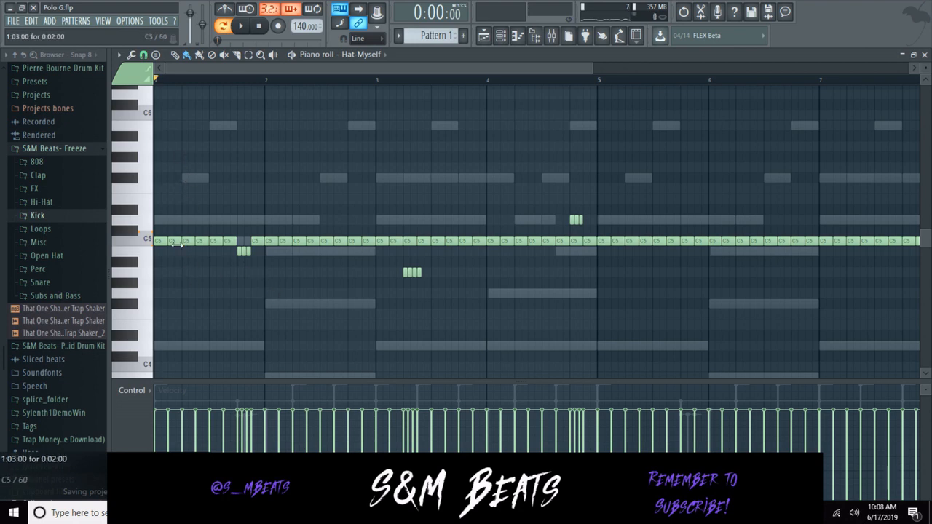
click(248, 55)
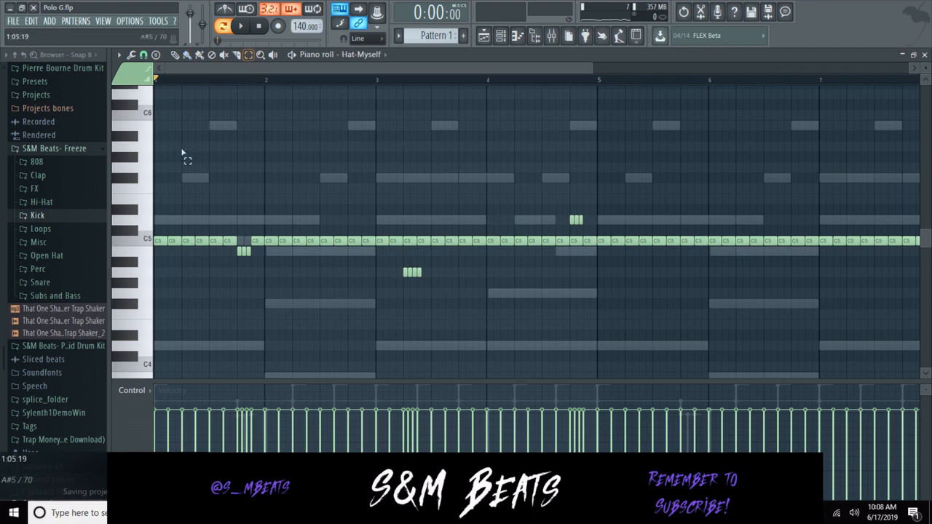
drag(190, 221, 203, 222)
click(186, 244)
click(184, 252)
drag(236, 261, 256, 262)
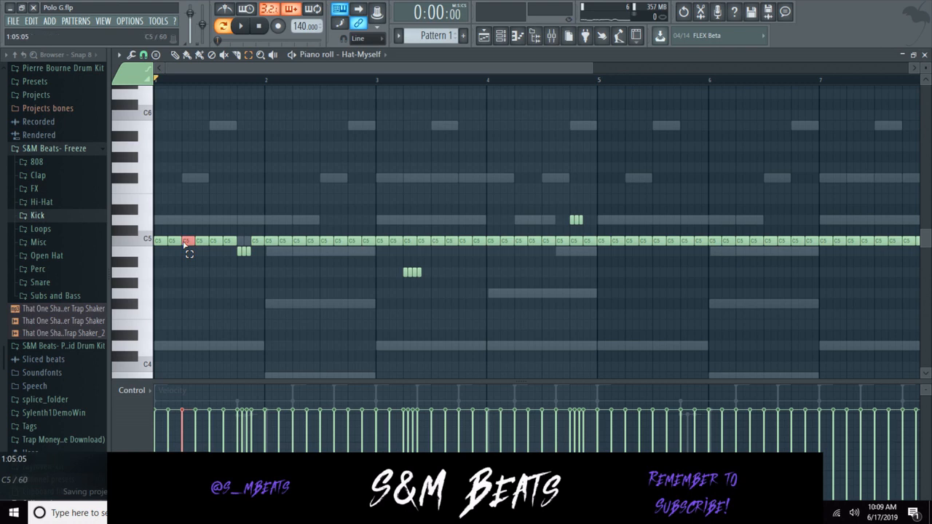
drag(203, 241, 230, 243)
key(Delete)
drag(245, 136, 264, 140)
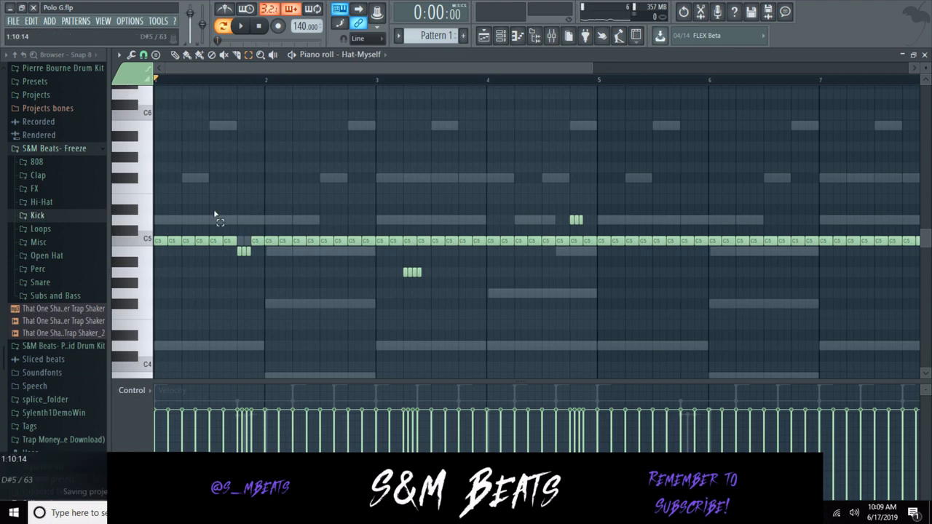
mouse_move(239, 177)
mouse_down()
mouse_move(264, 179)
mouse_move(250, 179)
mouse_up()
click(144, 55)
click(186, 55)
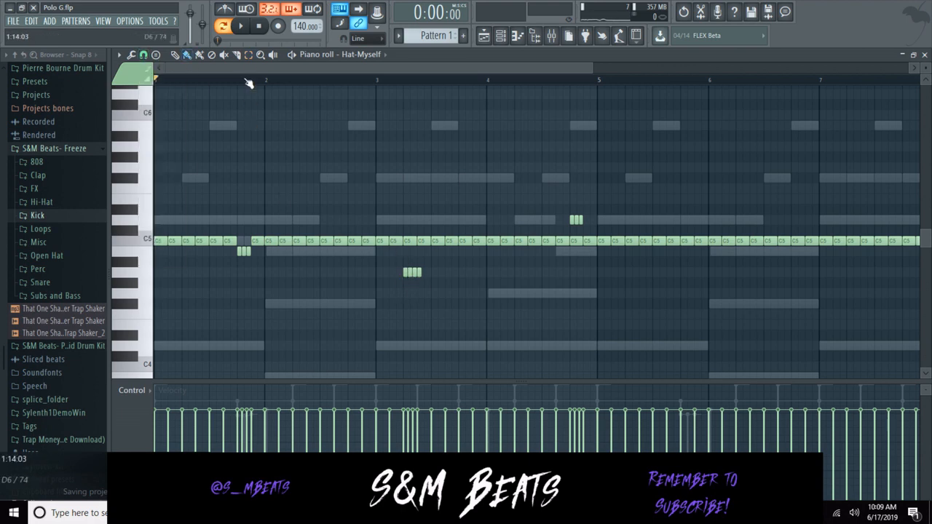
Play back the hi-hat pattern and raise the four-note roll in bar 3 from A4 to B4.
click(238, 27)
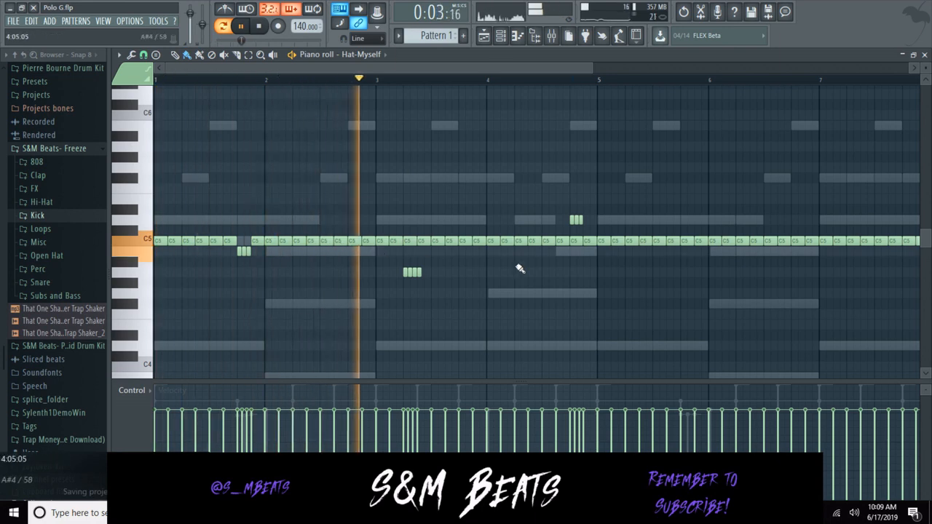
scroll(407, 251, down, 2)
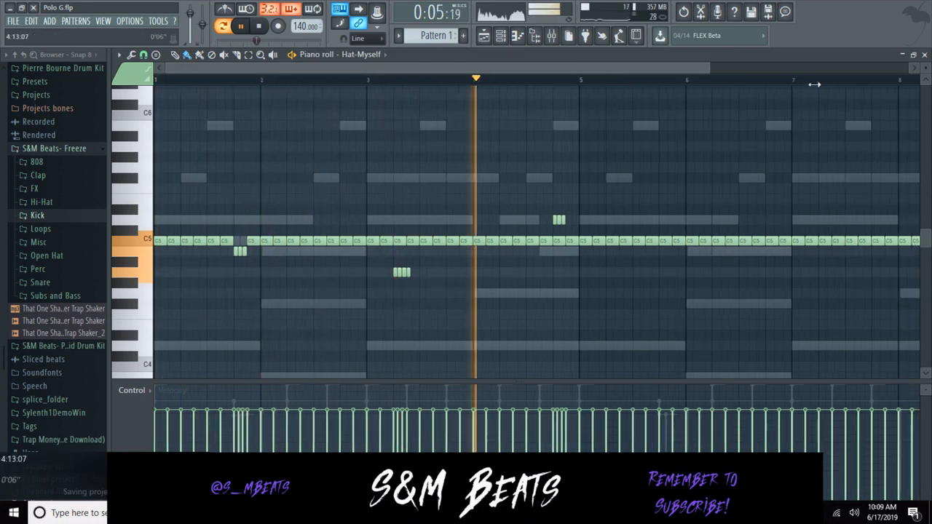
key(space)
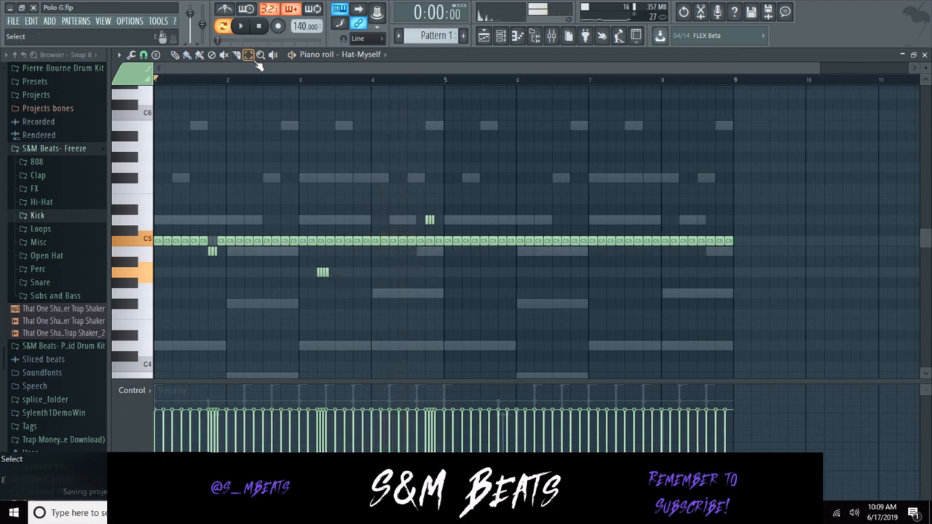
drag(316, 270, 355, 278)
key(shift+Up)
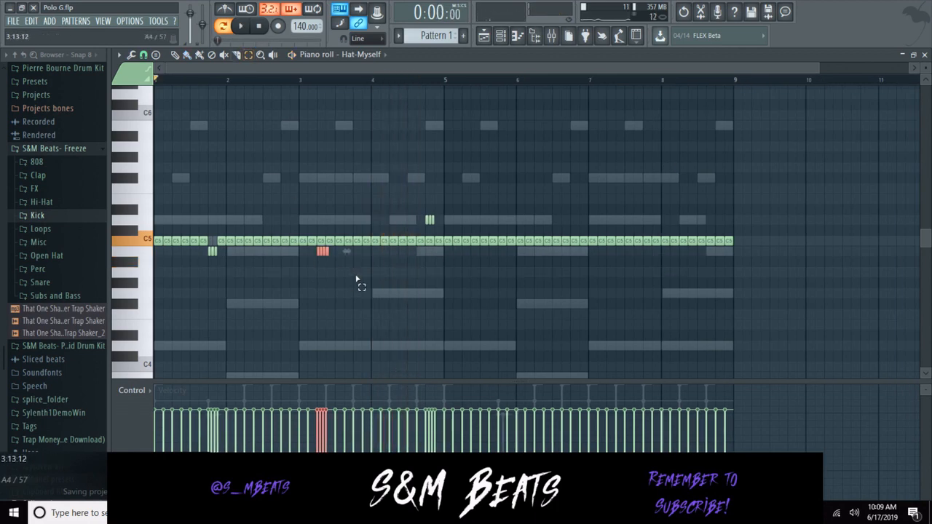
click(363, 278)
Replace the hi-hat notes in bars 5 to 8 with a copy of bars 1 to 4, rolls included.
drag(449, 243, 774, 243)
key(Delete)
key(ctrl+v)
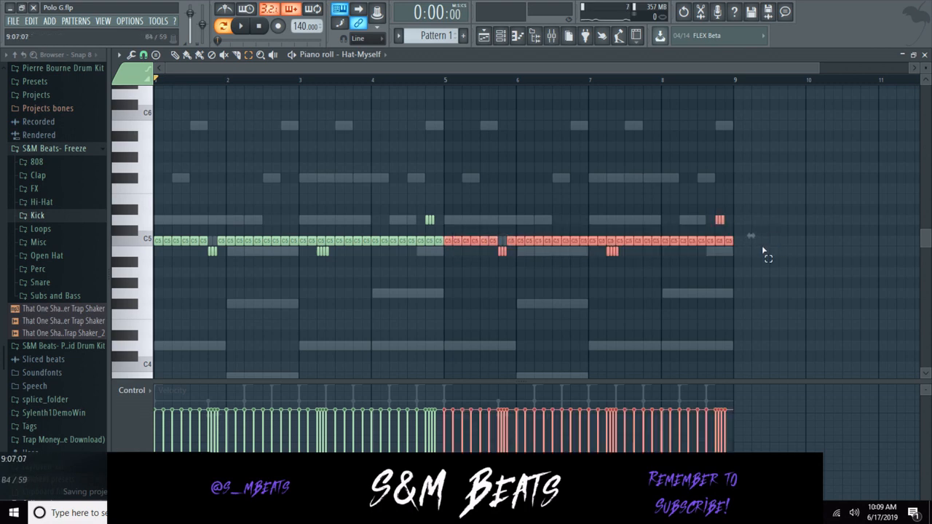
click(680, 295)
key(space)
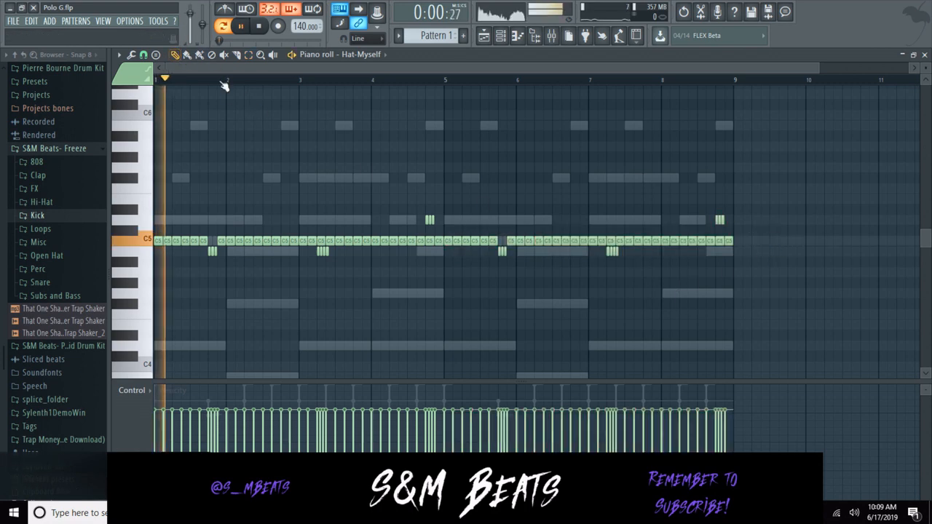
Swap the Hat-Myself sample for Hat-Mafia from the Hi-Hat folder and play the pattern.
click(921, 58)
key(space)
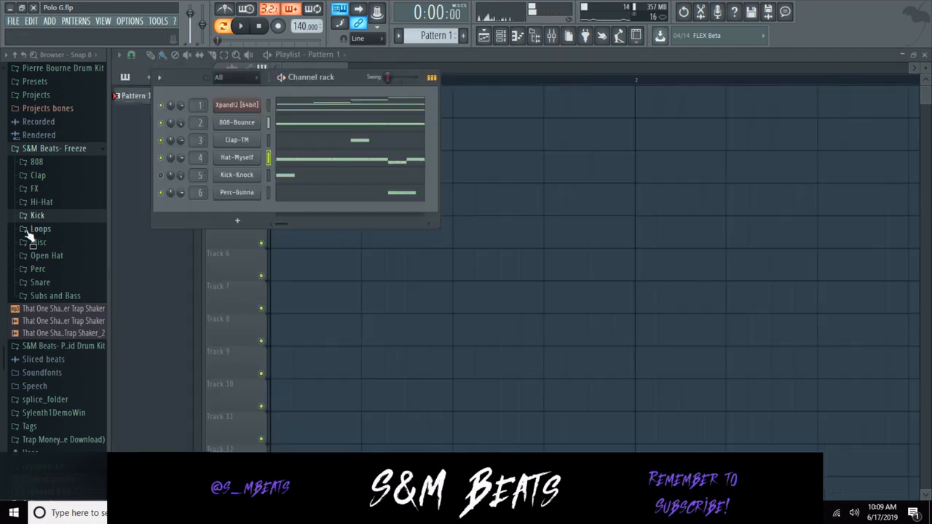
click(42, 203)
drag(48, 238, 243, 158)
key(space)
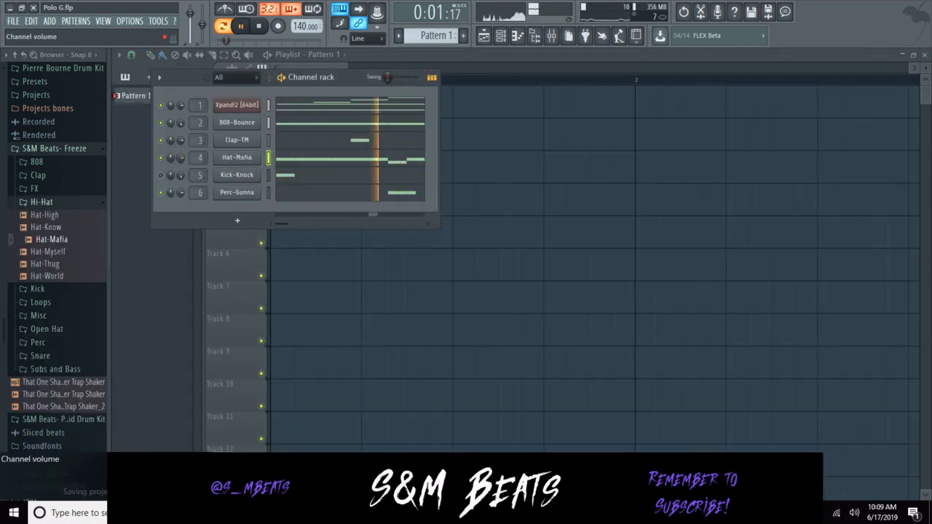
Adjust the channel volumes of Hat-Mafia and Xpand!2 [64bit] while the pattern plays.
drag(181, 157, 180, 164)
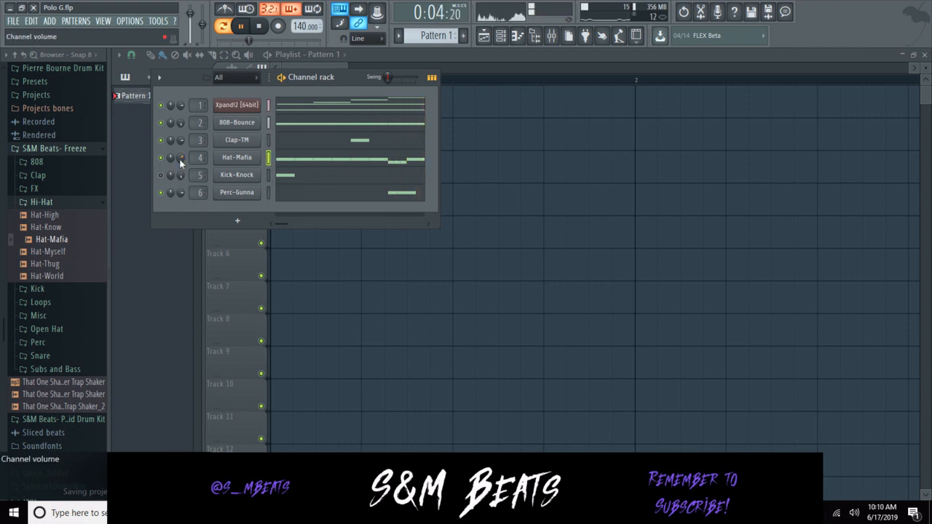
click(44, 202)
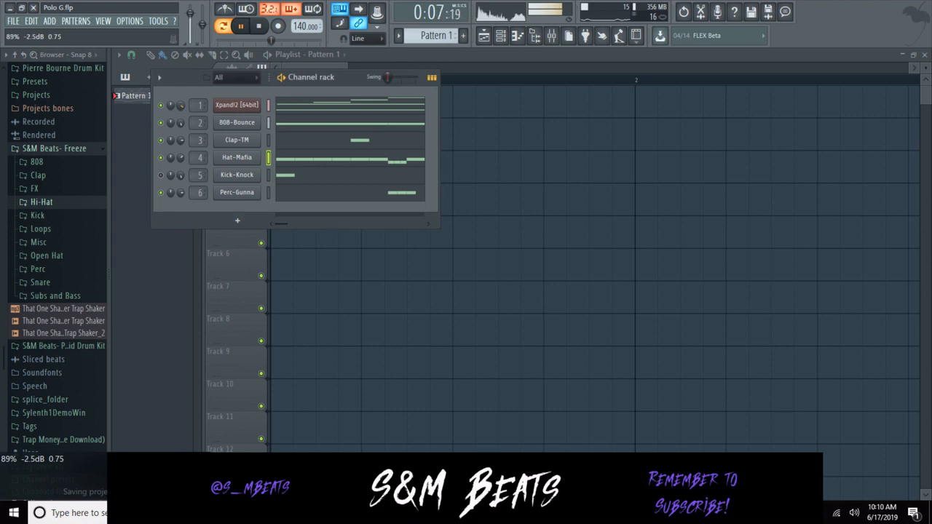
drag(181, 105, 181, 102)
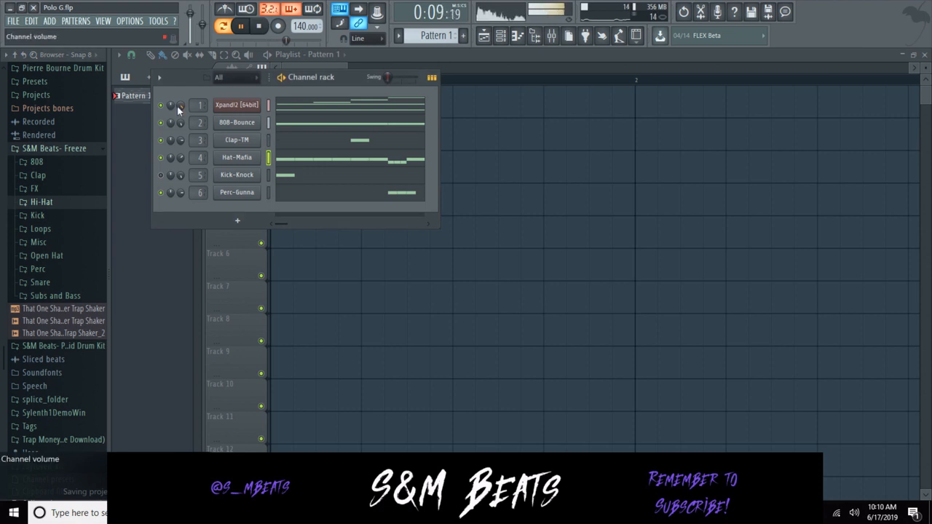
click(257, 27)
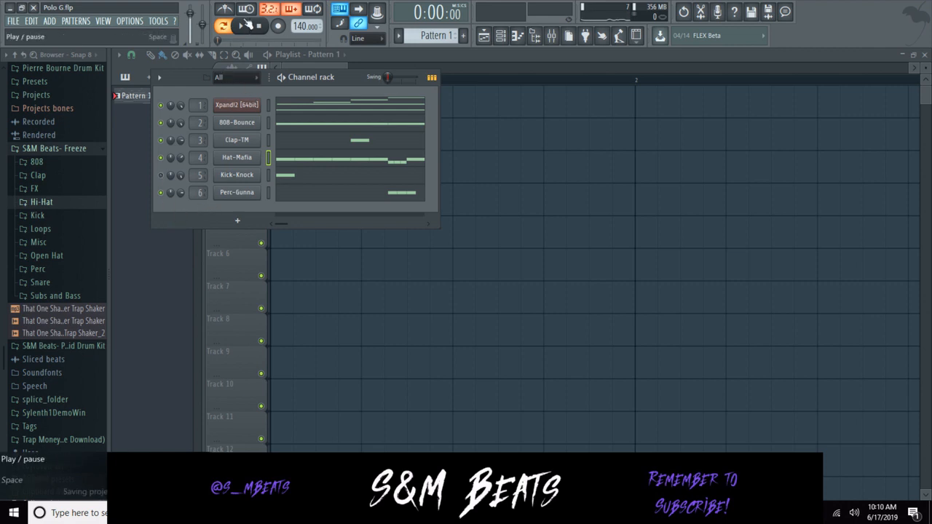
Review the Xpand!2 [64bit] notes in the piano roll and play the pattern again.
click(287, 102)
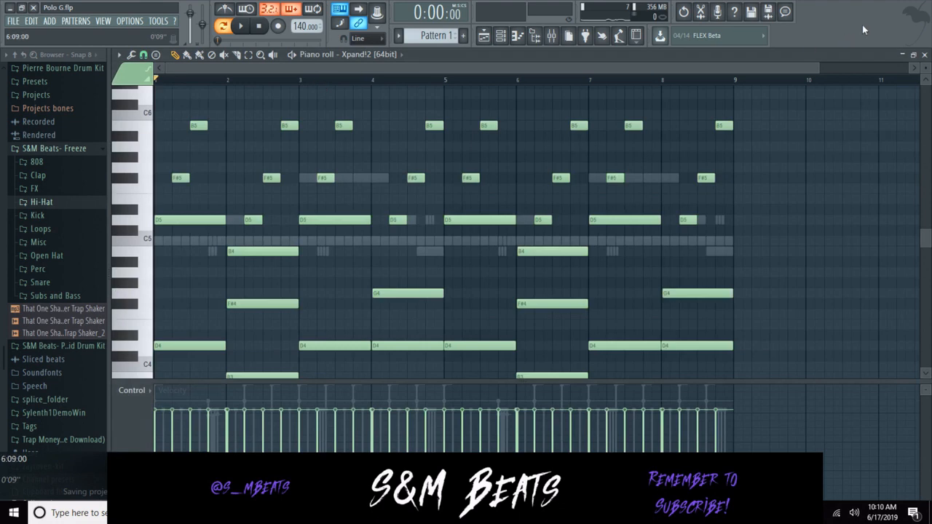
click(924, 55)
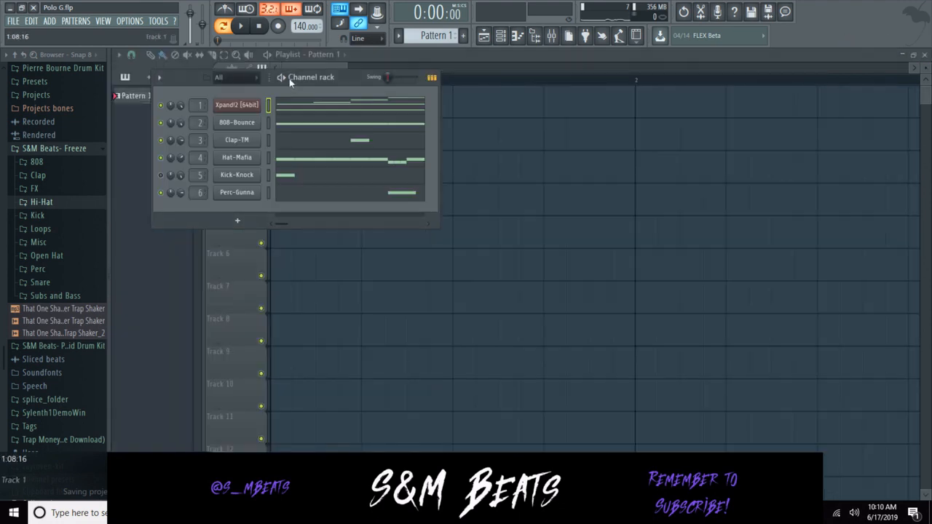
click(243, 28)
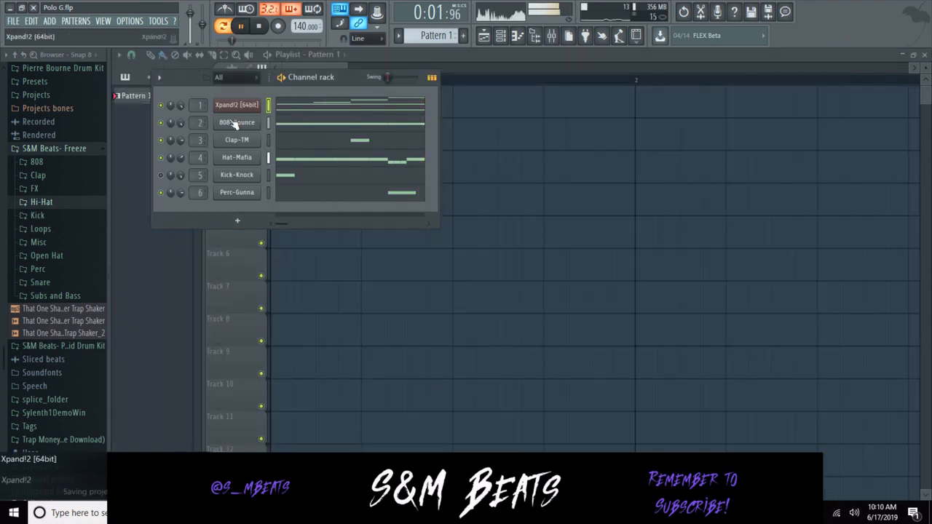
Add Hat-Ice from the Open Hat folder as a new channel and place a C5 hit at step 5 of bar 2.
click(62, 259)
drag(58, 281, 241, 211)
right_click(244, 210)
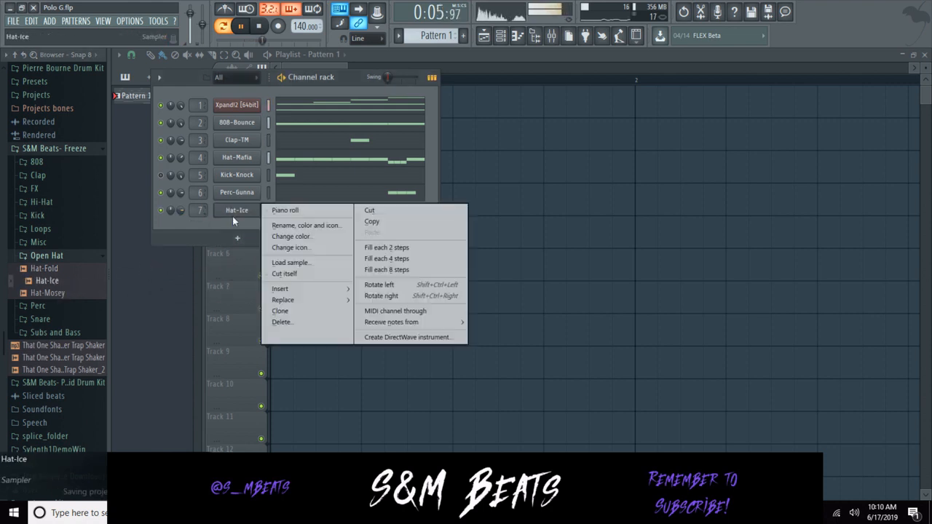
click(279, 210)
key(space)
click(245, 240)
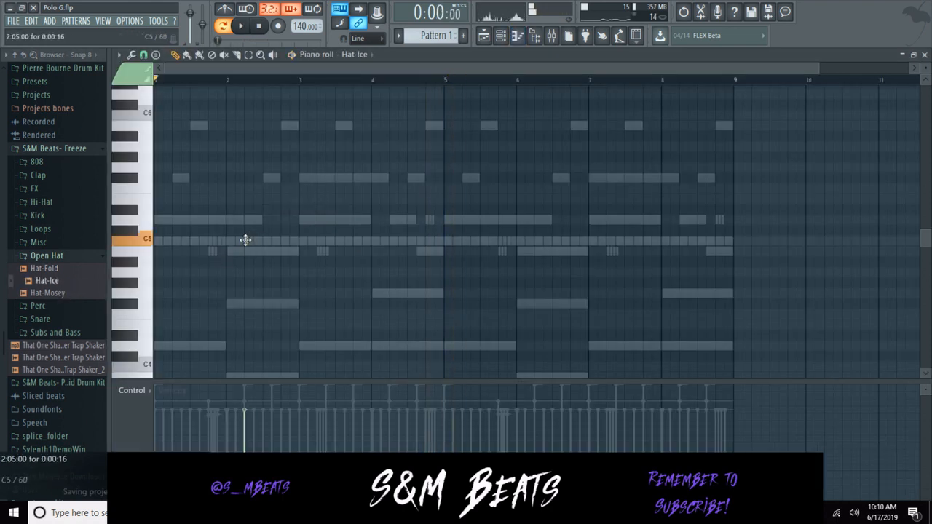
key(space)
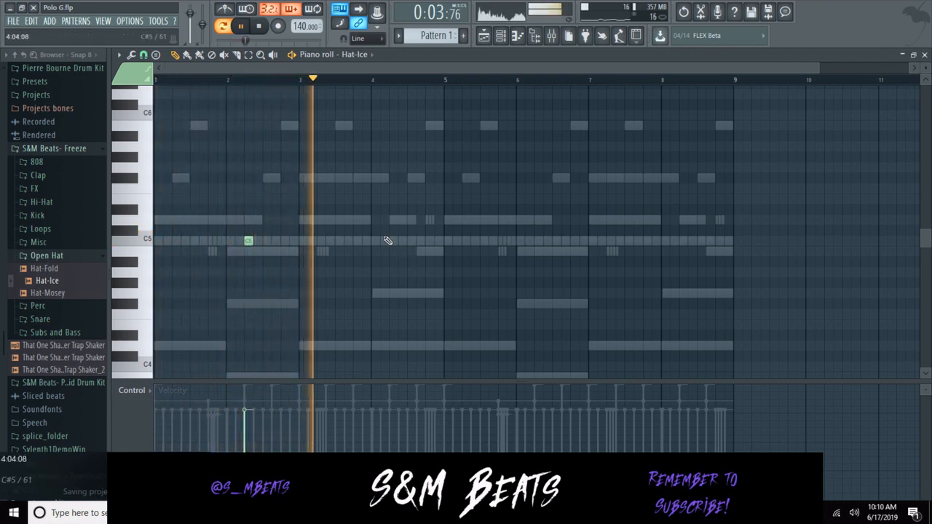
key(space)
With snap set to Step, add Hat-Ice C5 hits at steps 5 and 13 of bars 4 and 8, and step 5 of bar 6.
click(143, 55)
click(167, 167)
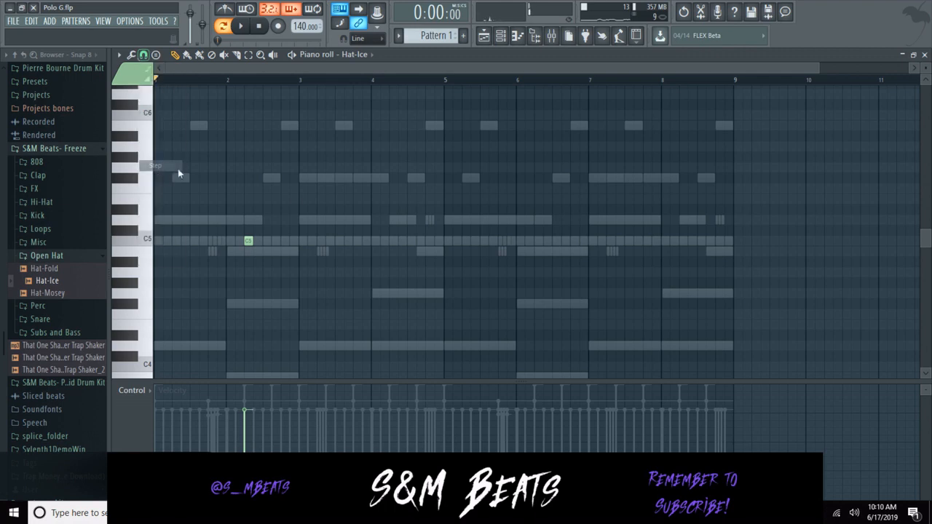
key(space)
click(393, 241)
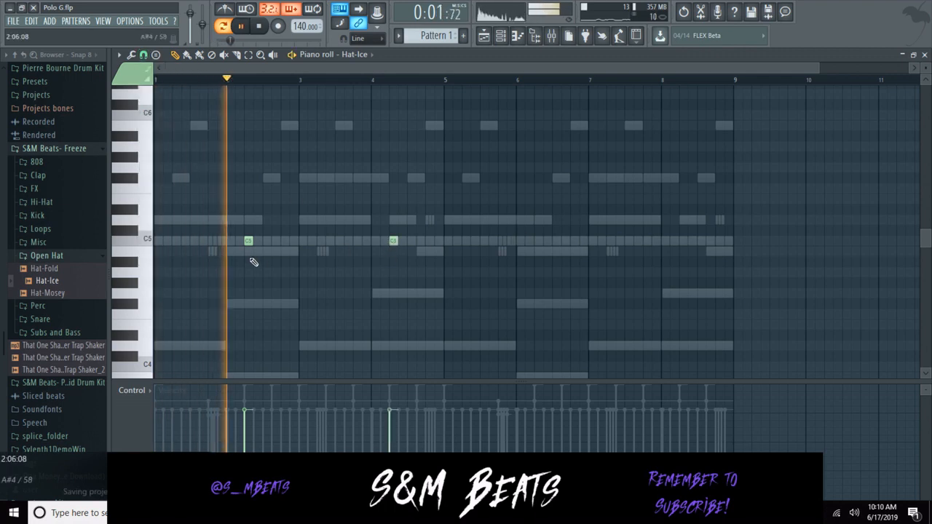
click(430, 241)
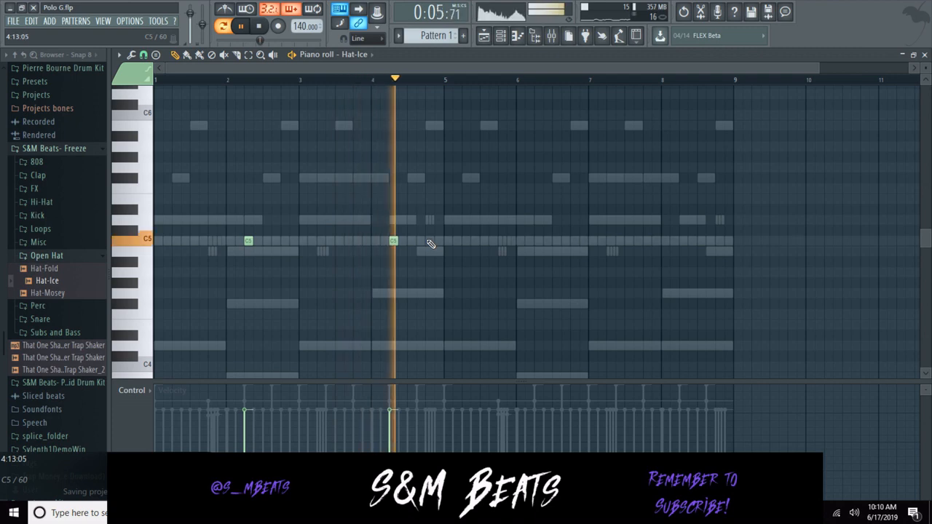
click(538, 241)
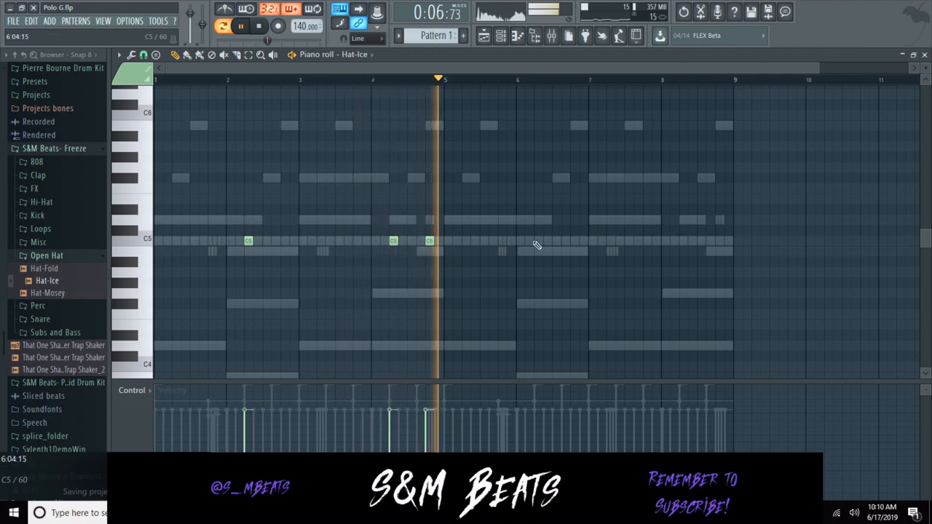
click(683, 240)
click(717, 241)
click(924, 54)
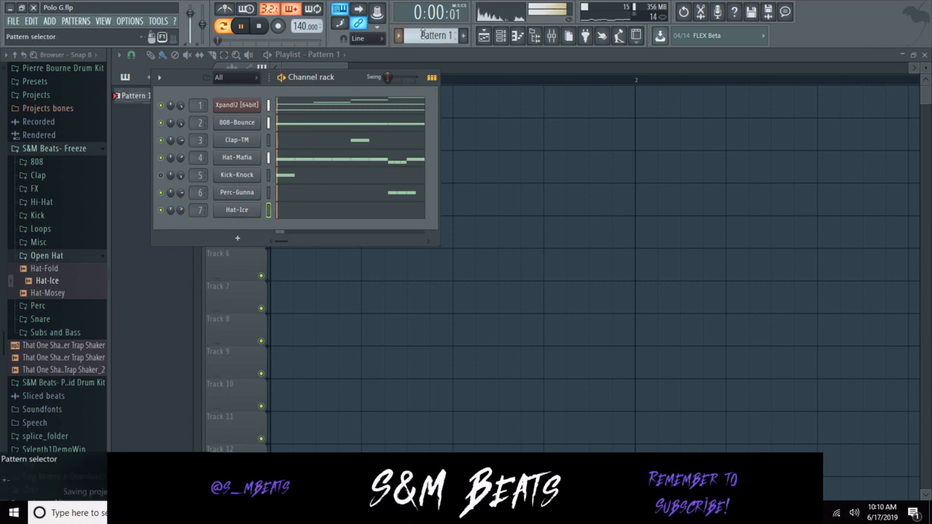
Split Pattern 1 by channel and lay two Xpand!2 [64bit] clips on playlist track 1 across bars 1 to 16.
click(405, 37)
click(482, 200)
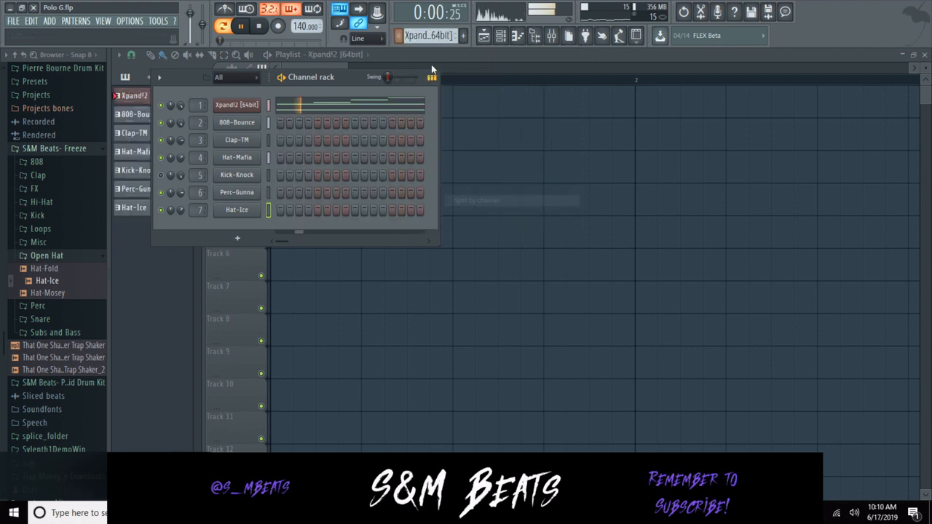
click(343, 65)
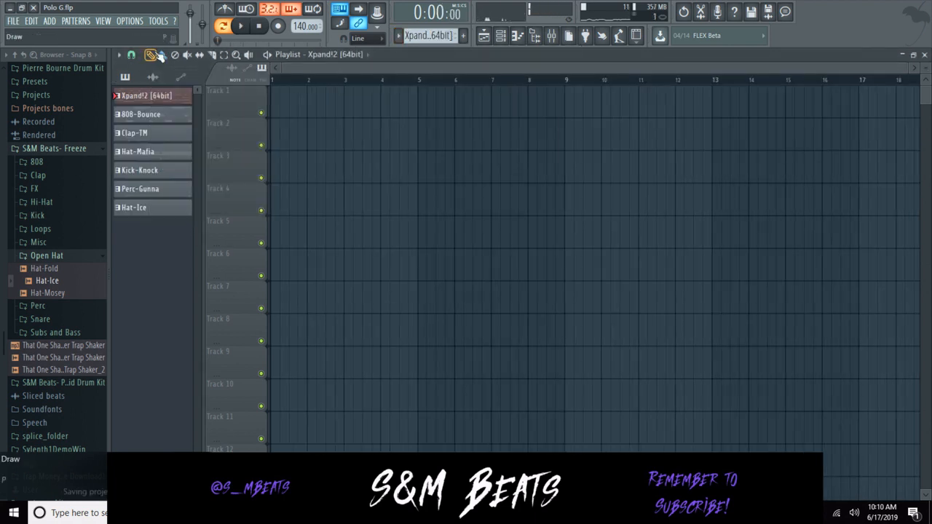
drag(289, 104, 709, 121)
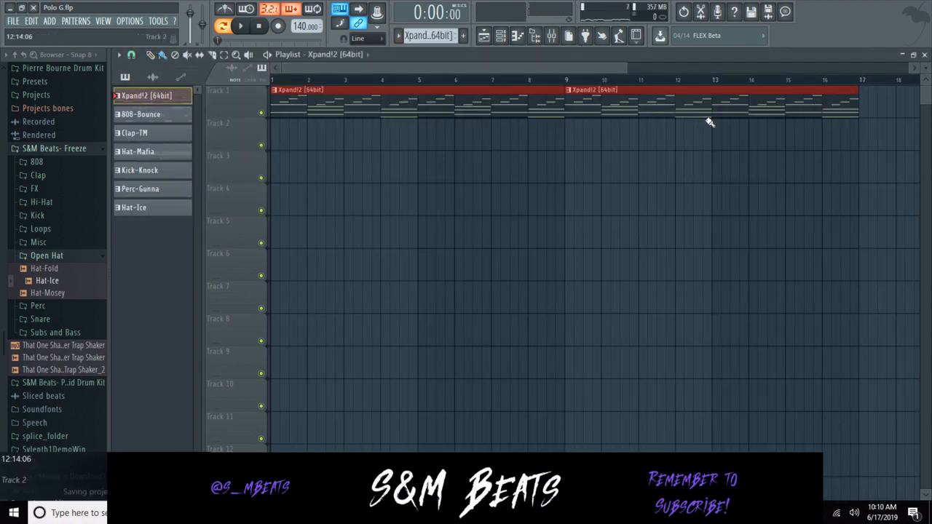
drag(711, 65, 910, 66)
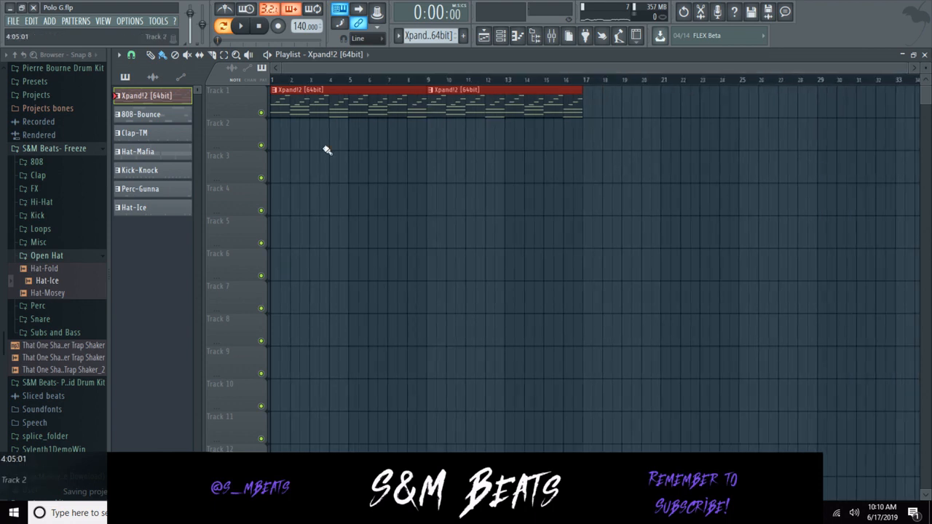
Place the 808-Bounce, Clap-TM, Hat-Mafia and Kick-Knock patterns at bar 1 on playlist tracks 2 to 5.
click(167, 119)
click(270, 144)
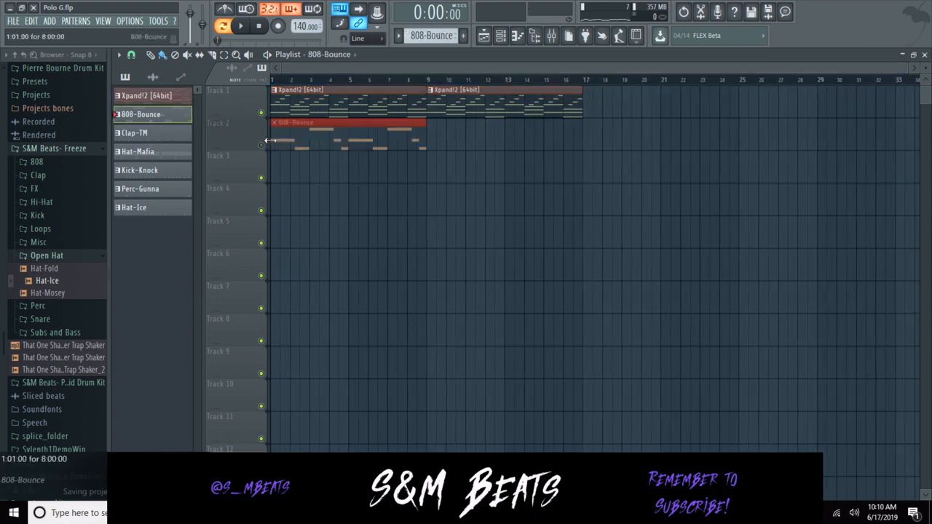
click(178, 134)
click(279, 179)
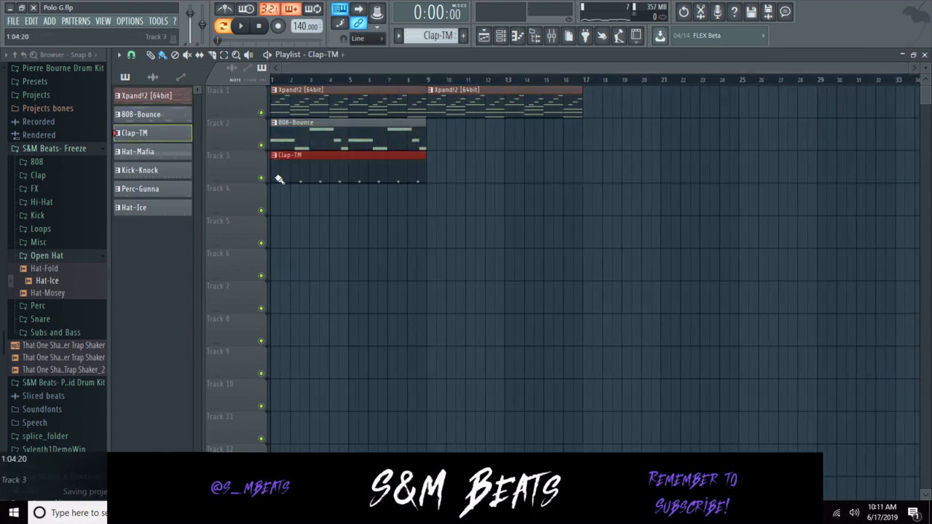
click(145, 153)
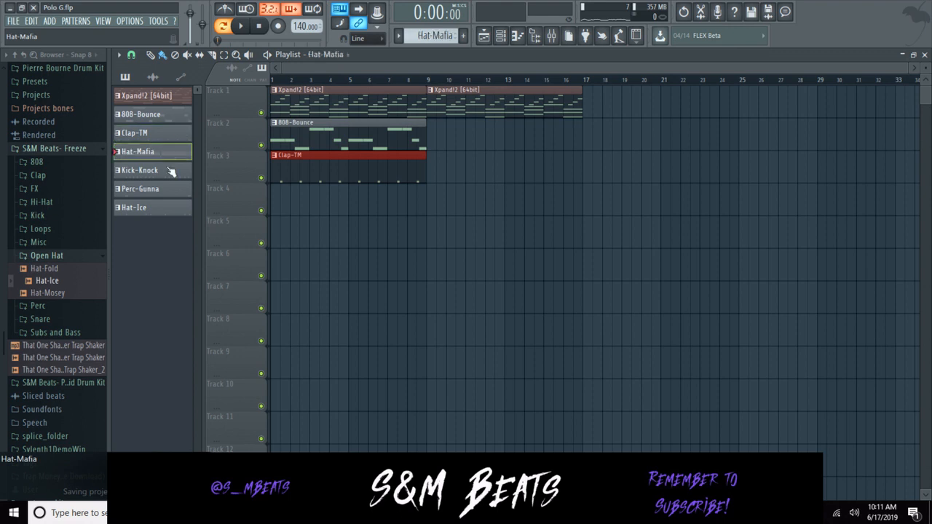
click(271, 211)
click(159, 172)
click(269, 243)
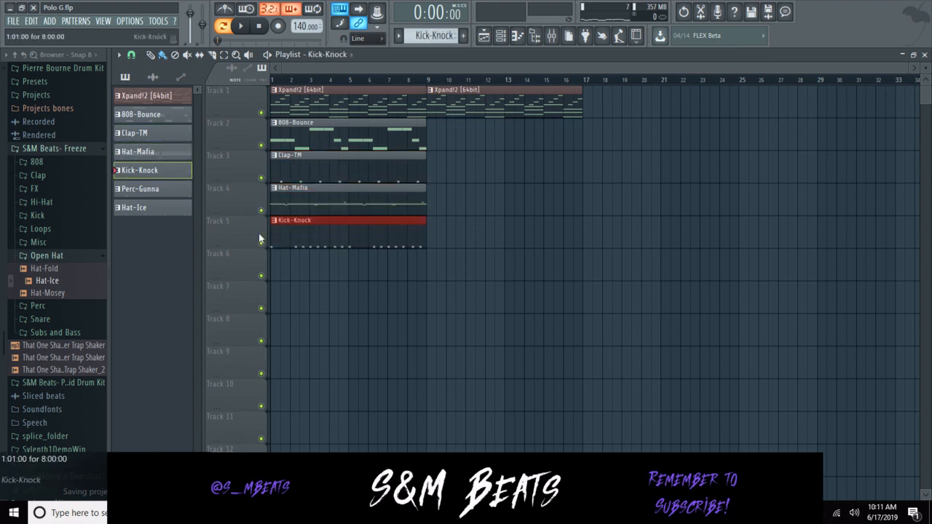
Place Perc-Gunna at bar 1 on playlist track 6, lengthened to eight bars, and Hat-Ice at bar 1 on track 7.
click(149, 189)
click(277, 267)
drag(277, 267, 267, 268)
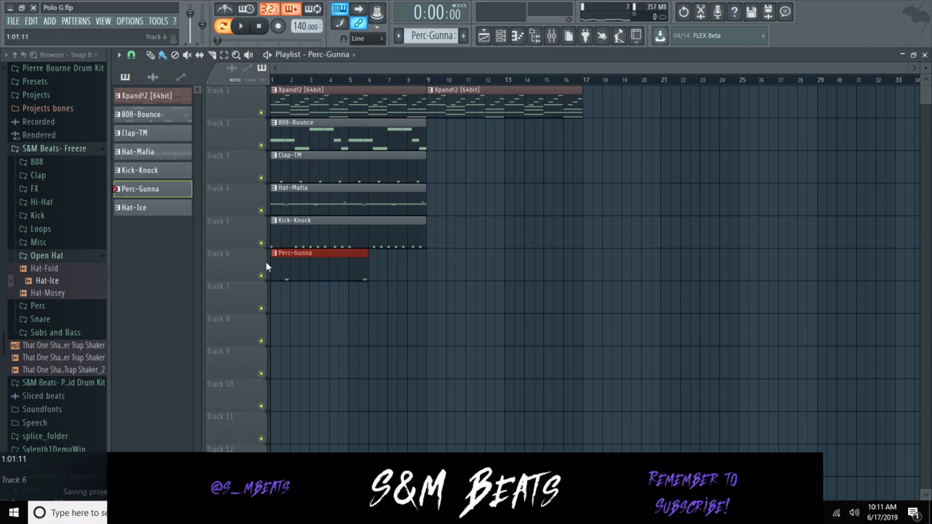
drag(378, 271, 428, 270)
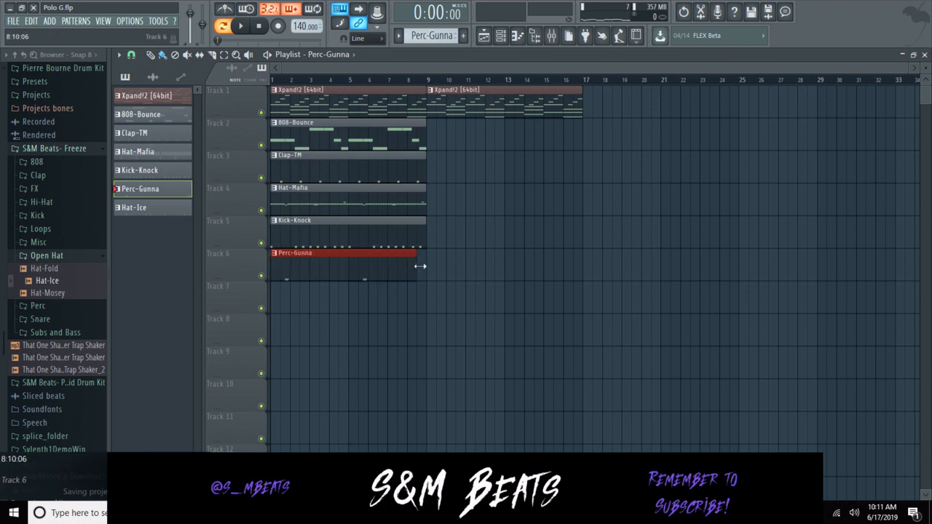
click(175, 210)
click(277, 298)
Remove the Xpand!2 [64bit] clip at bar 9 and duplicate the full eight-bar block three times to fill bars 9 to 32.
right_click(507, 109)
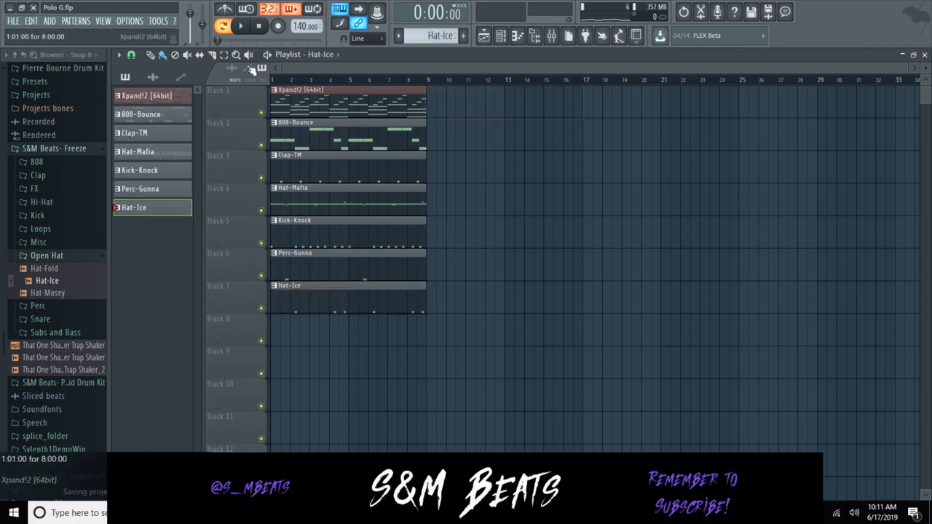
click(225, 55)
drag(305, 87, 350, 321)
key(ctrl+b)
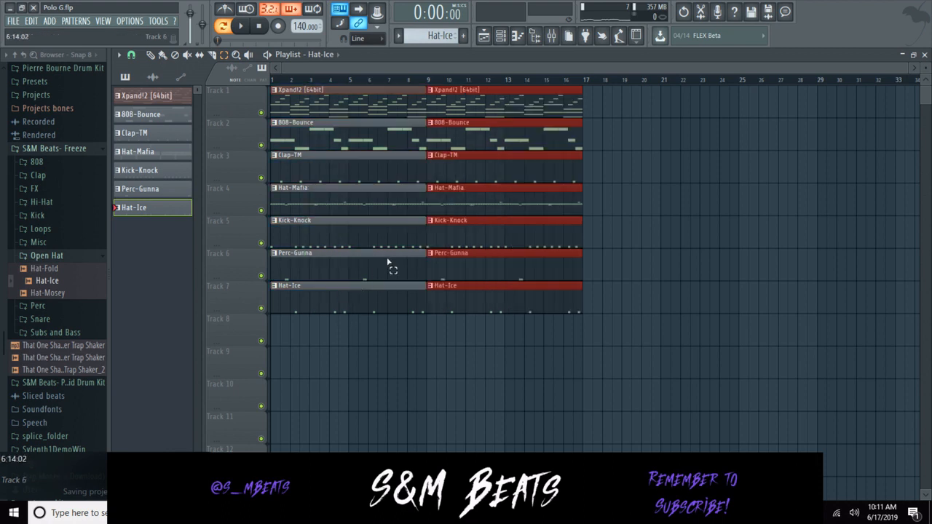
key(ctrl+b)
key(ctrl+b)
drag(714, 67, 903, 67)
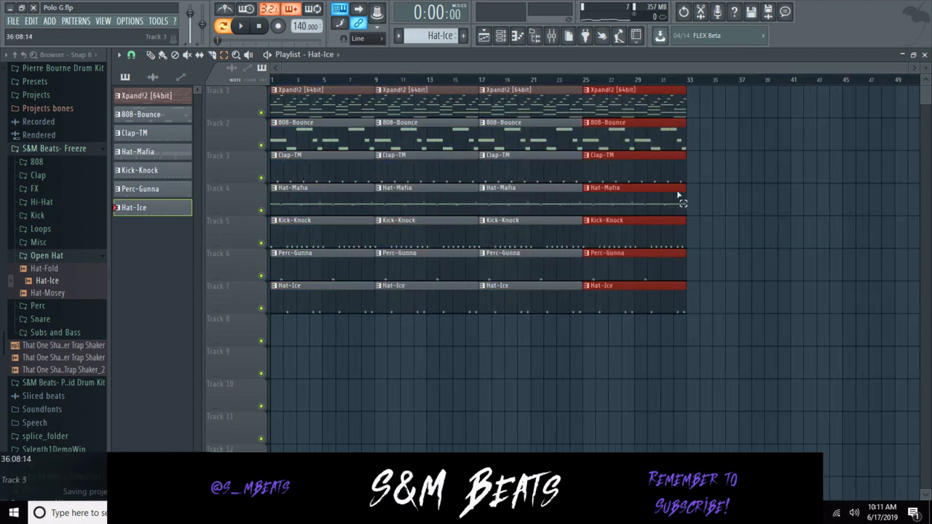
click(705, 260)
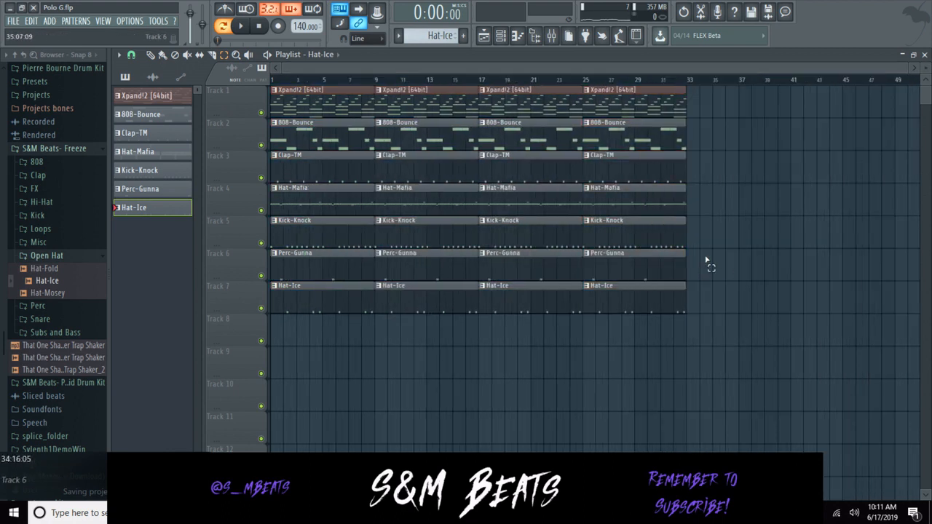
click(155, 185)
click(308, 337)
drag(308, 337, 282, 334)
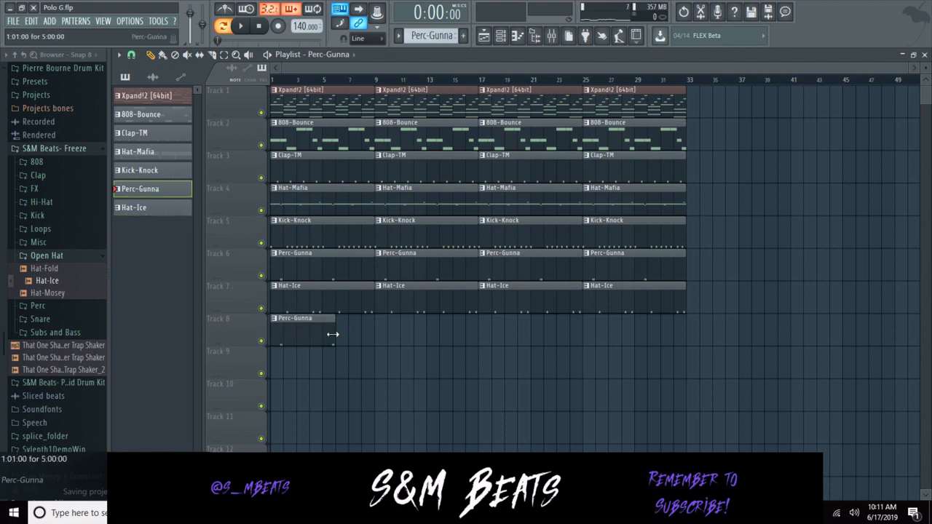
right_click(313, 339)
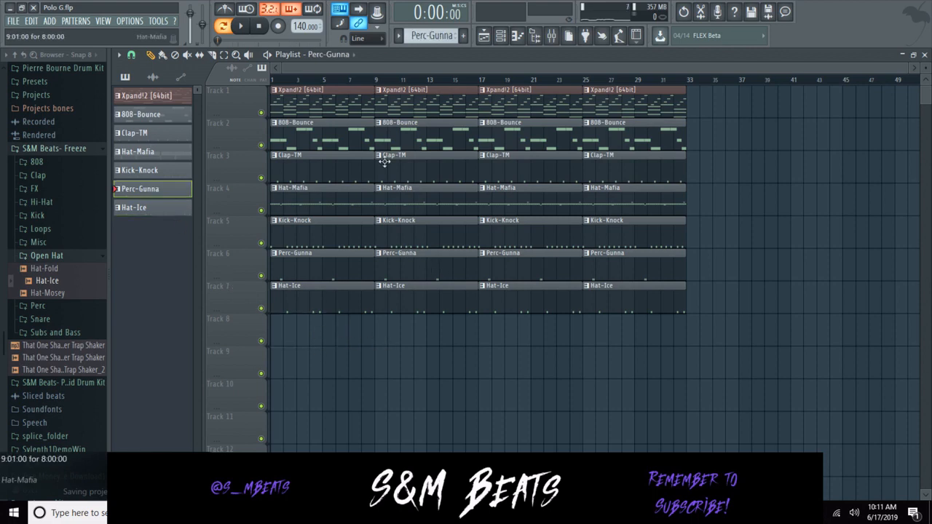
Duplicate all the clips of bars 25 to 32 into bars 33 to 40.
drag(670, 86, 673, 324)
key(ctrl+b)
click(671, 327)
Delete the drum and 808 clips on tracks 2 to 7 in bars 1 to 8, leaving the melody as intro.
drag(339, 149, 356, 314)
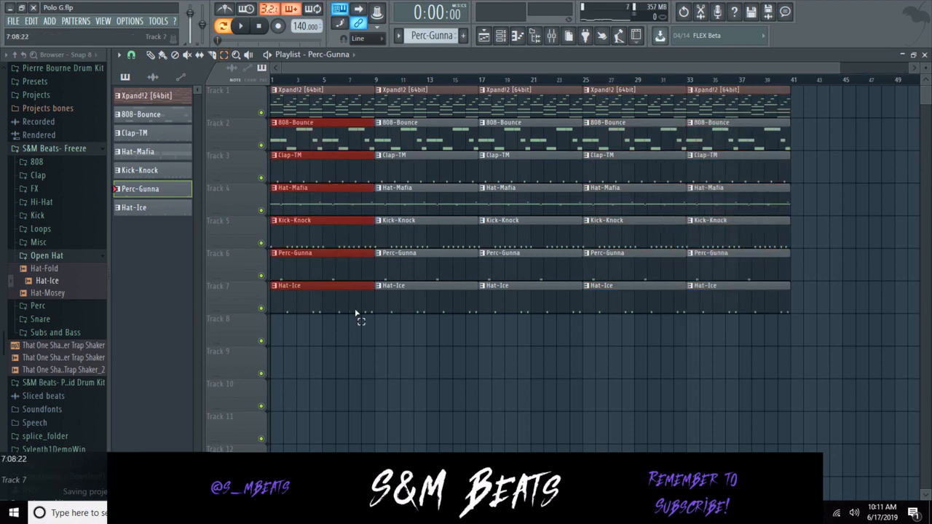
click(355, 280)
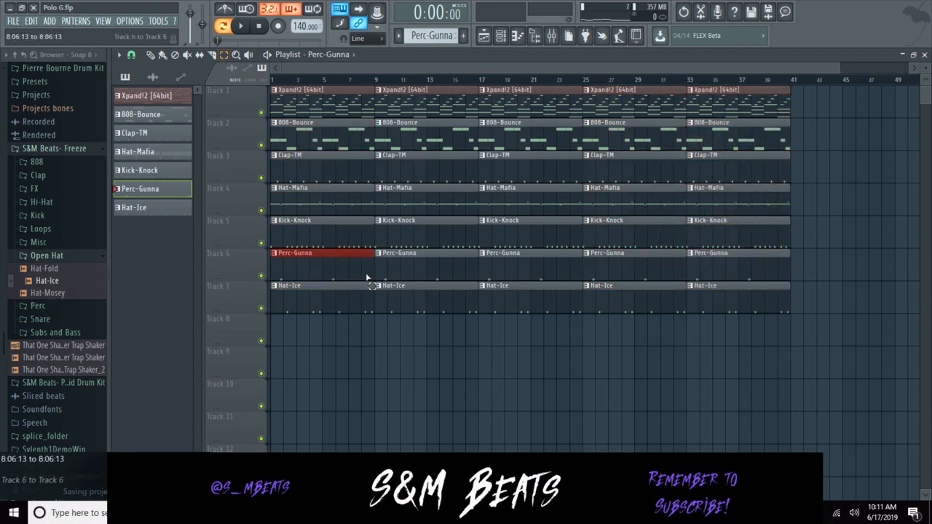
drag(338, 324, 316, 131)
key(Delete)
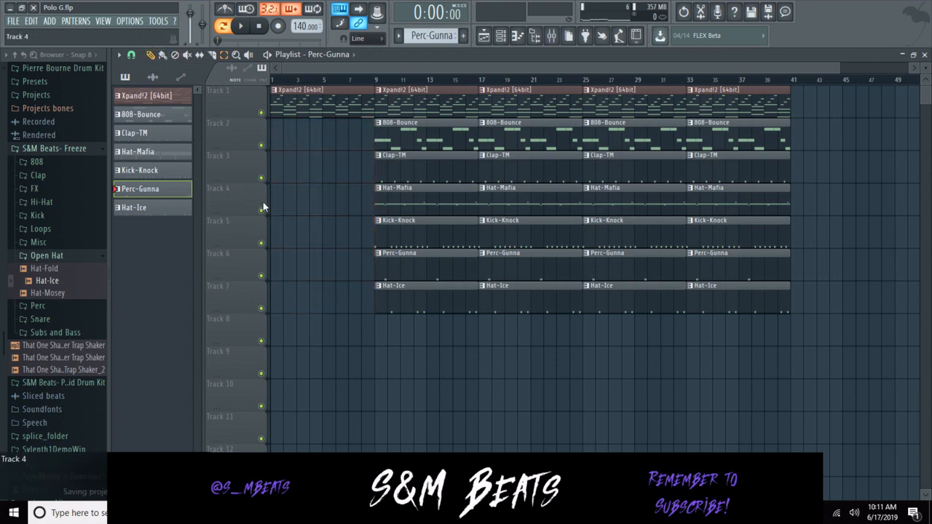
Delete the Kick-Knock clip at bar 25 and shorten the Kick-Knock clip at bar 33 to four bars.
click(151, 101)
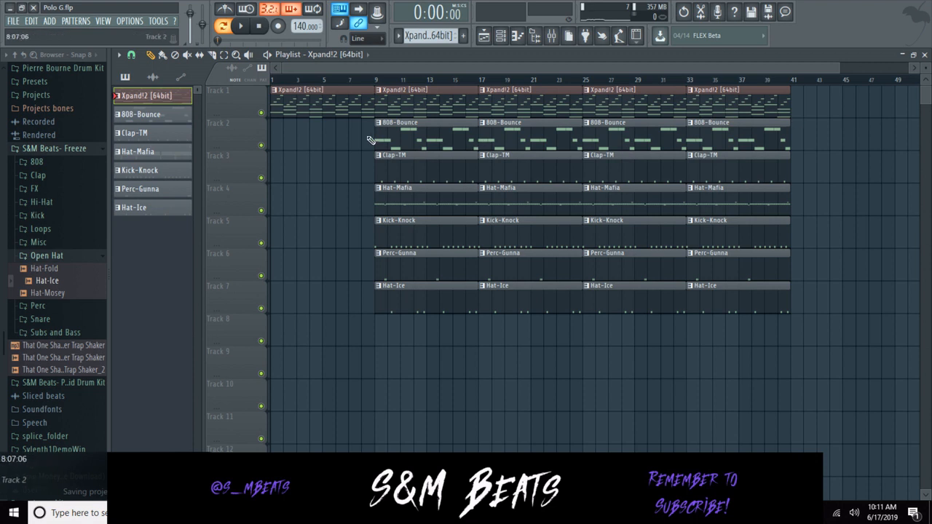
right_click(631, 230)
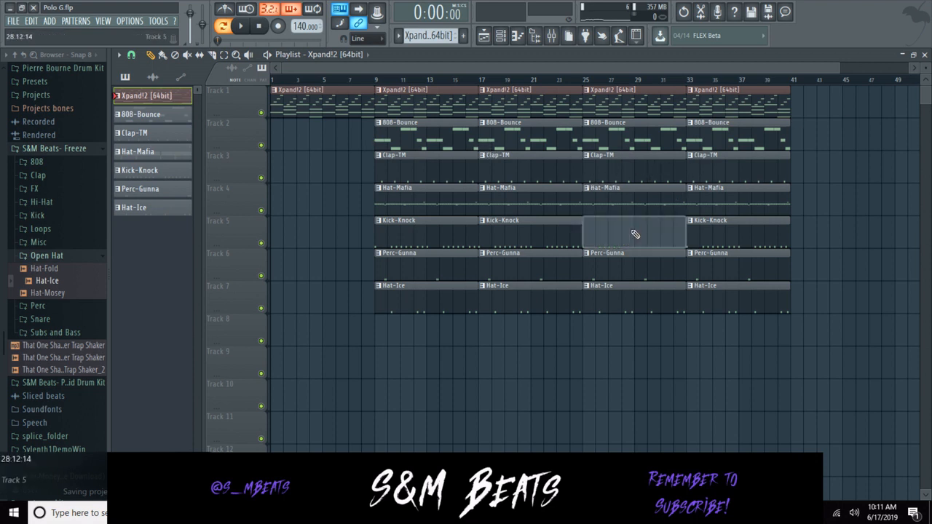
drag(789, 234, 737, 235)
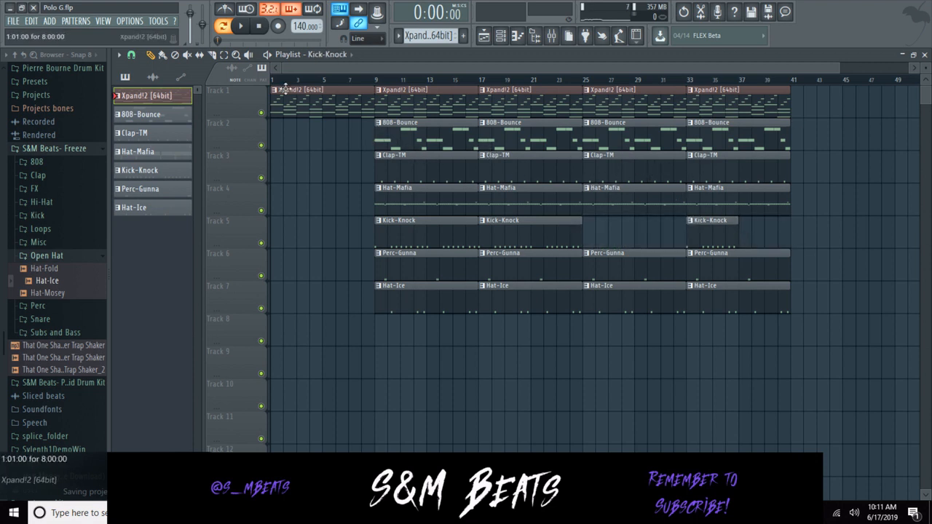
Delete the Hat-Ice clips at bars 9 and 25 while playing back the arrangement.
key(space)
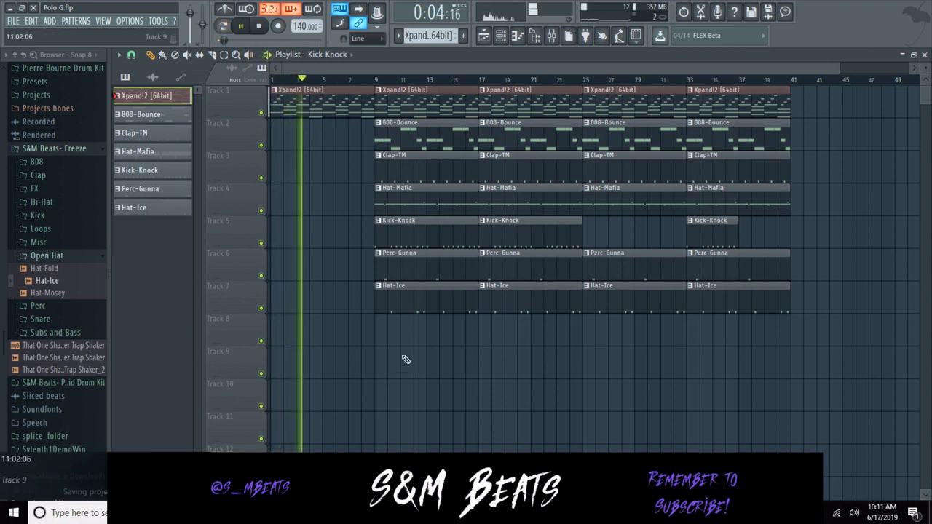
right_click(430, 295)
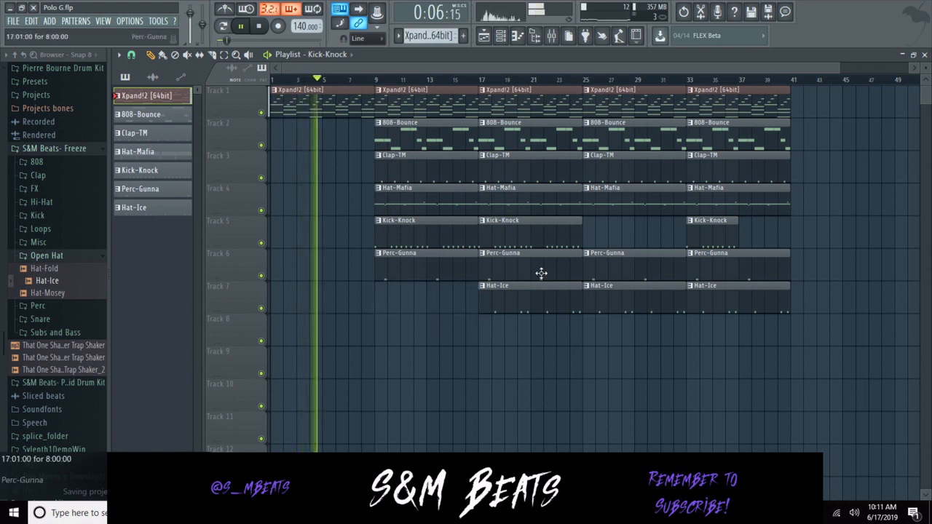
right_click(638, 298)
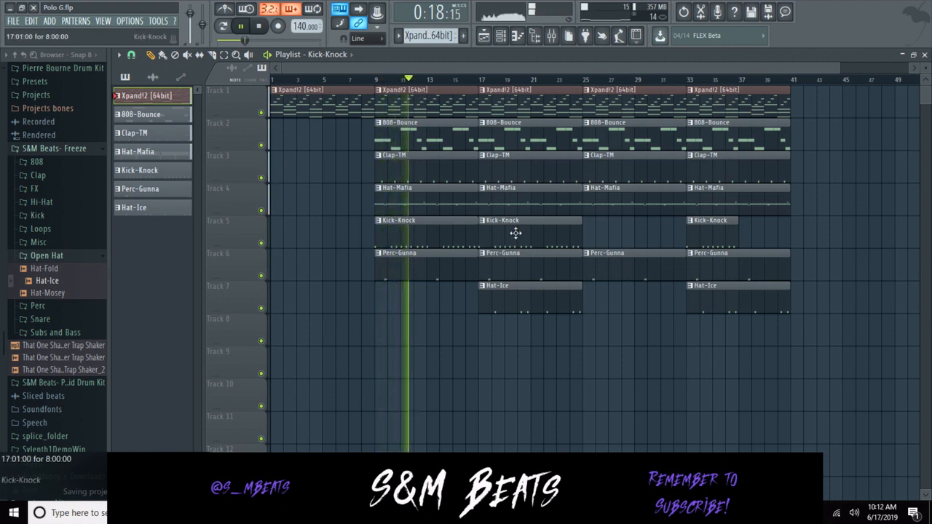
key(space)
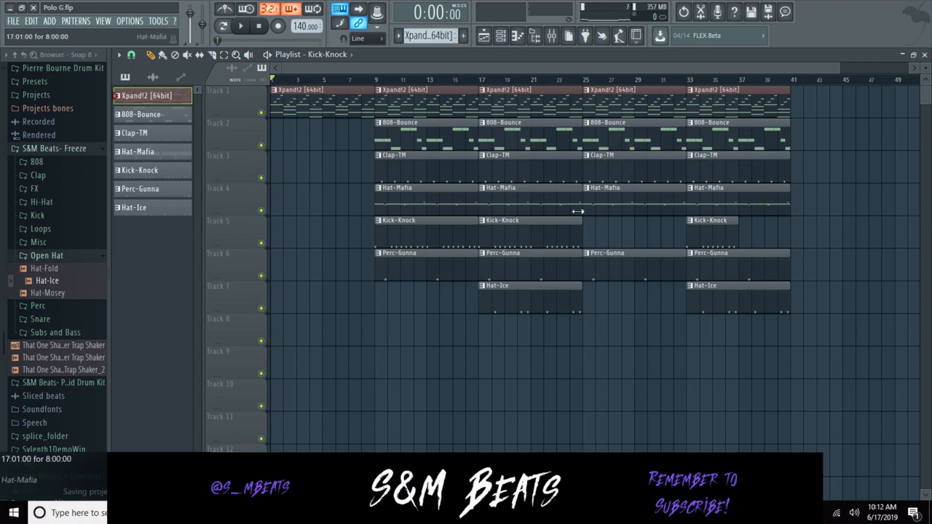
Trim the bar 25 Hat-Mafia clip to start at bar 27, delete Perc-Gunna at bar 25 and shorten Perc-Gunna at bar 33 to four bars.
drag(591, 204, 610, 205)
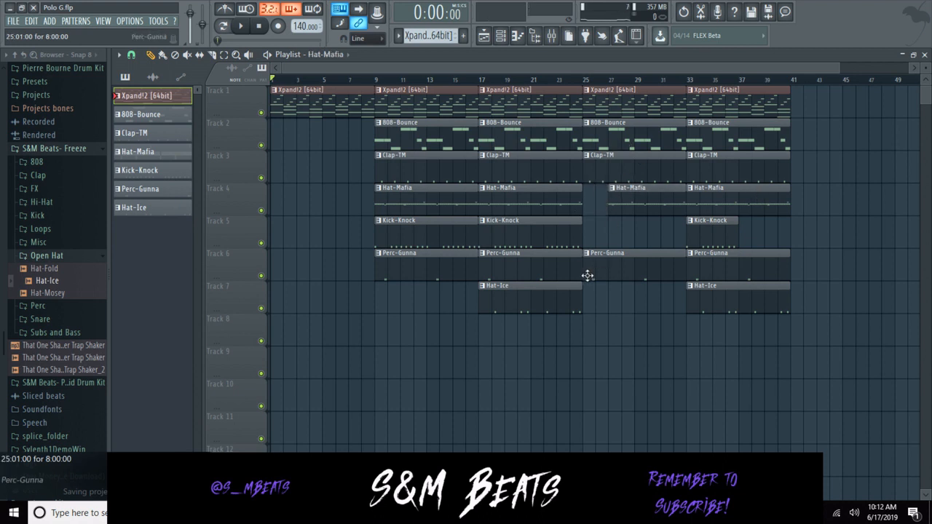
right_click(645, 258)
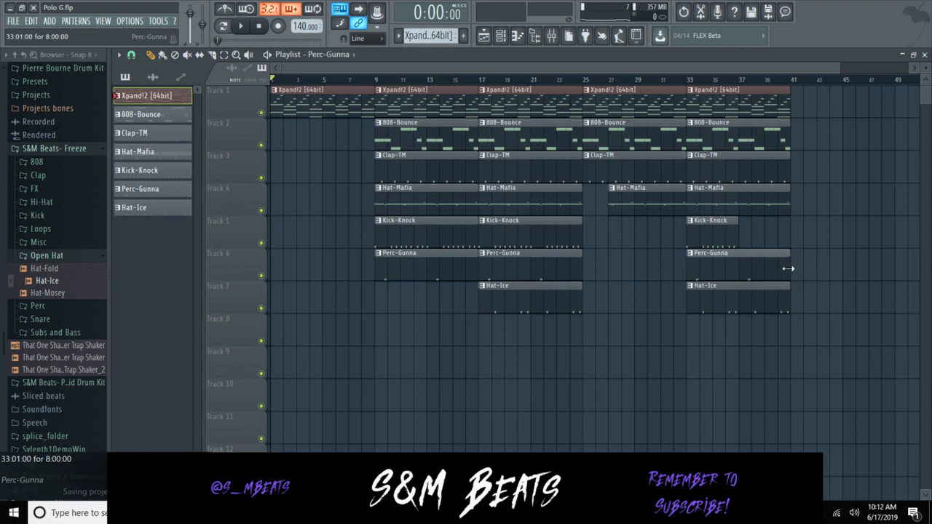
drag(788, 268, 738, 268)
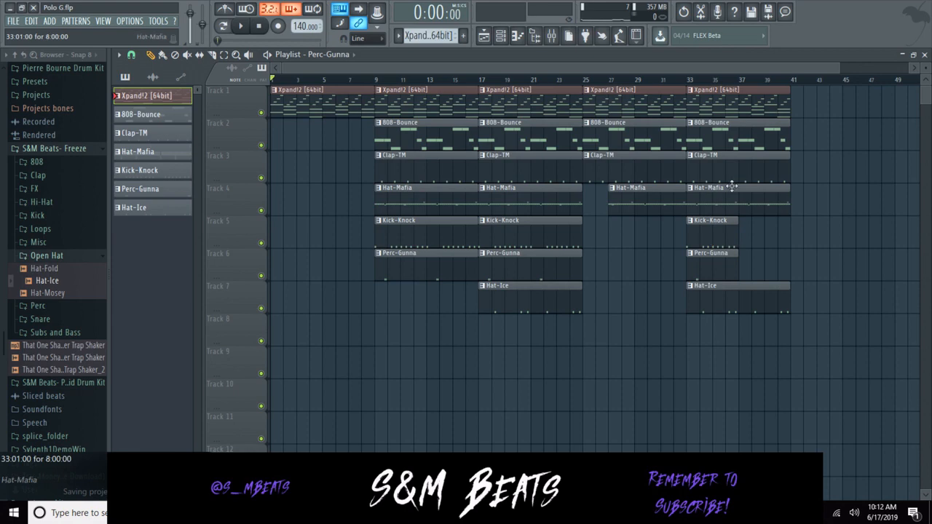
Trim the 808-Bounce, Clap-TM, Hat-Mafia and Hat-Ice clips at bar 33 to end one bar earlier, at bar 40.
drag(790, 128, 780, 128)
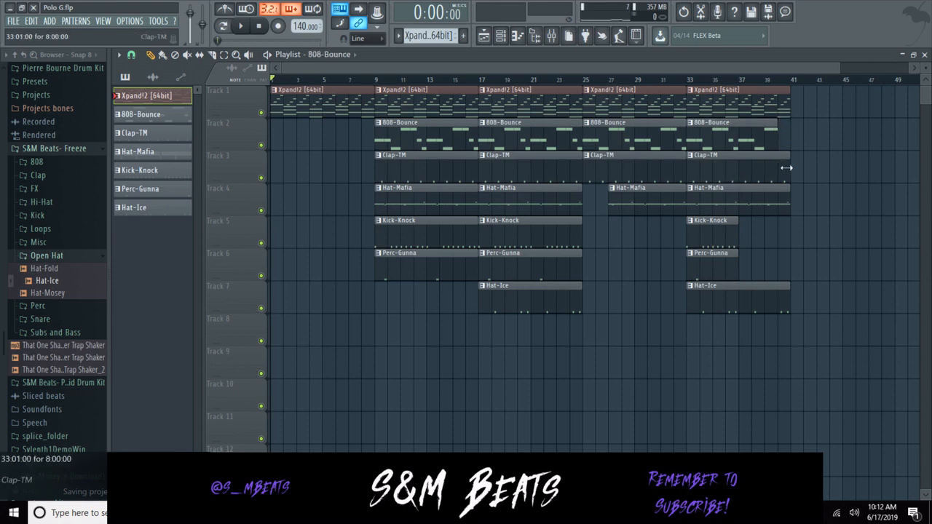
drag(789, 160, 778, 160)
drag(789, 193, 778, 193)
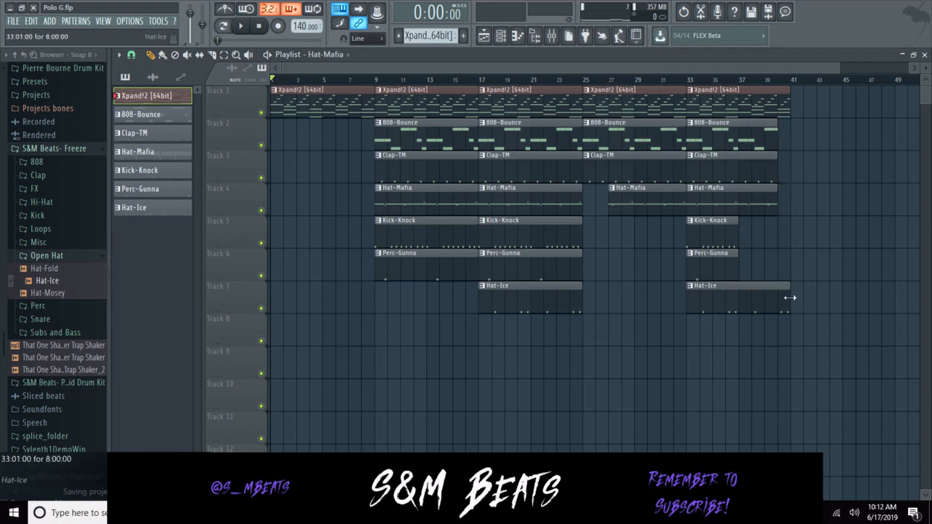
drag(791, 289, 778, 289)
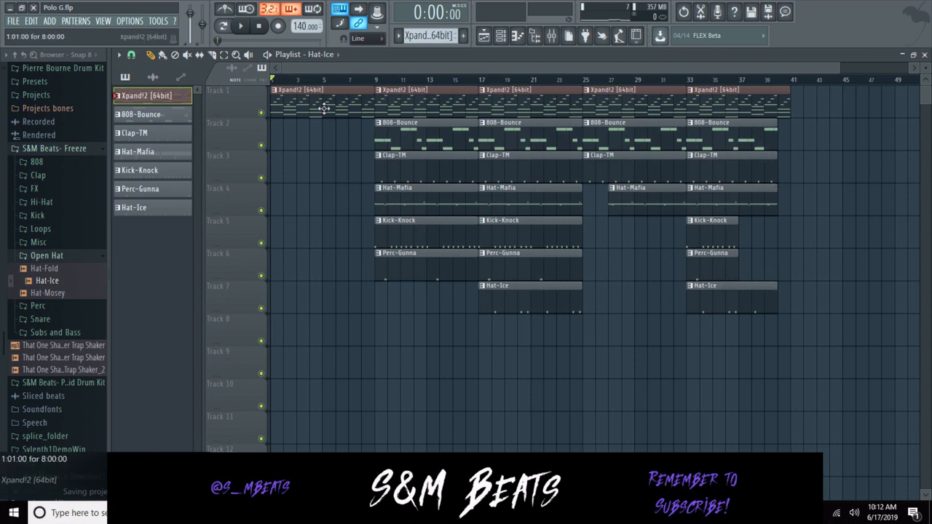
Duplicate all the clips of bars 9 to 40 into bars 41 to 72.
click(223, 54)
drag(442, 102, 793, 336)
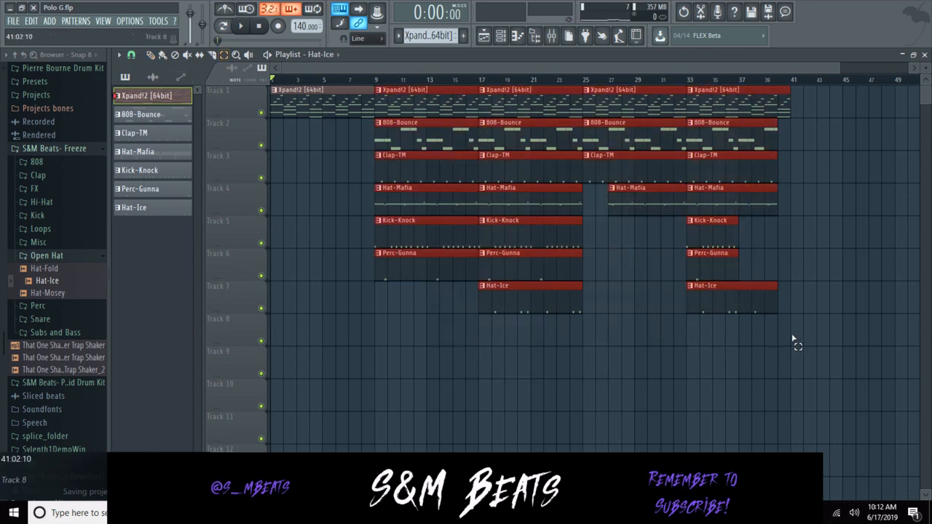
key(ctrl+b)
Trim the start of the bar 49 drum and 808 clips on tracks 2 to 7 to bar 51.
drag(606, 143, 633, 363)
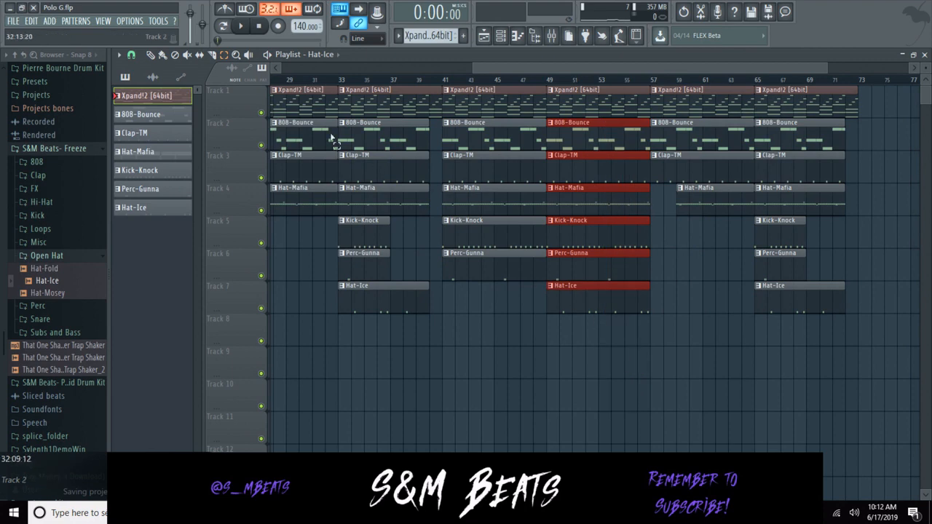
click(151, 56)
drag(546, 139, 572, 139)
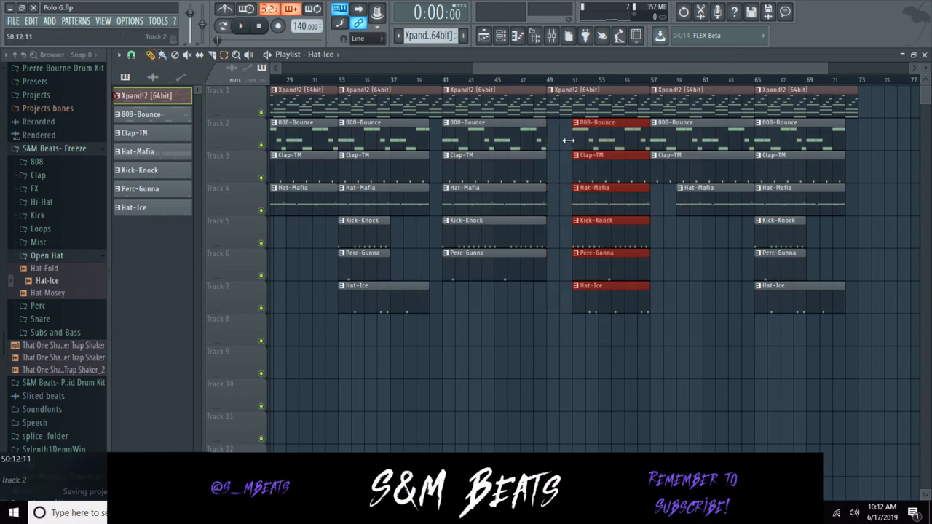
click(619, 322)
right_click(628, 320)
Trim the 808 and drum clips between bars 49 and 57 on tracks 2 to 7 to start at bar 53.
drag(475, 68, 276, 70)
drag(825, 64, 910, 66)
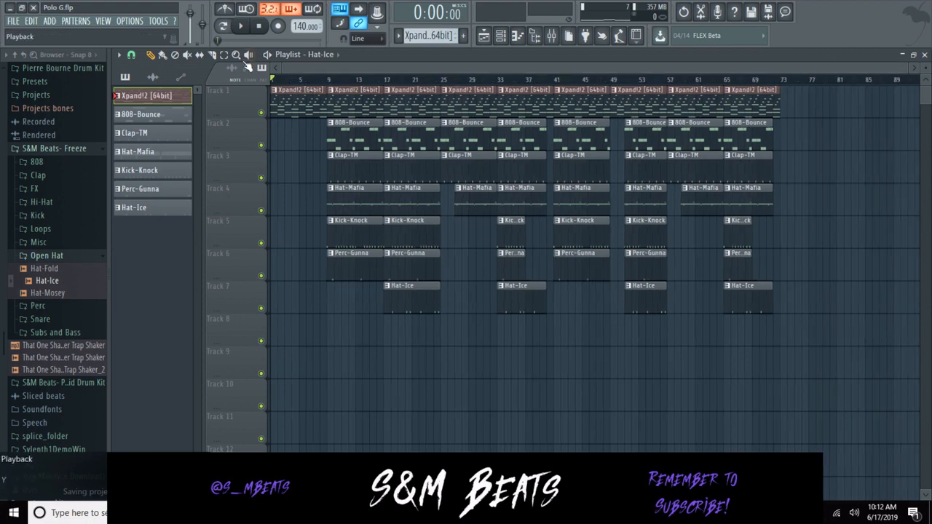
drag(575, 109, 773, 320)
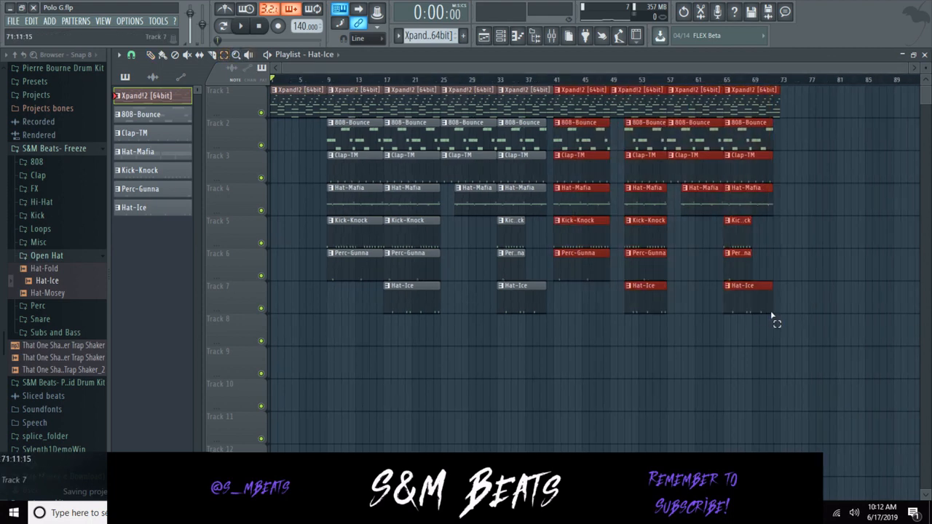
click(633, 304)
drag(645, 140, 684, 342)
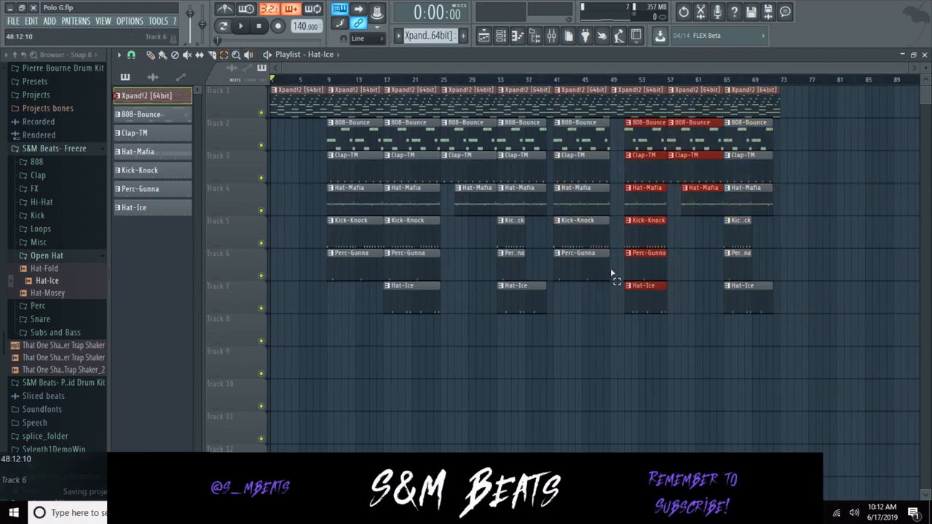
drag(638, 140, 652, 306)
click(151, 54)
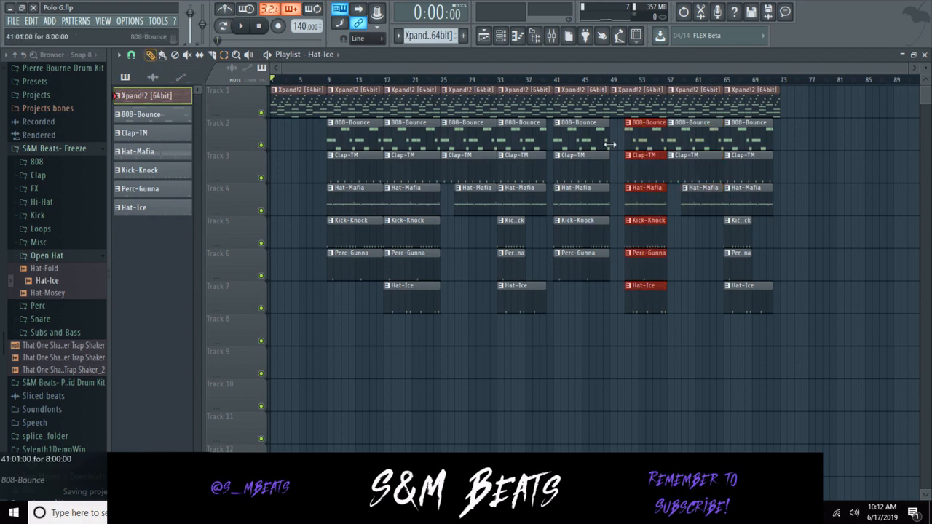
drag(624, 149, 639, 150)
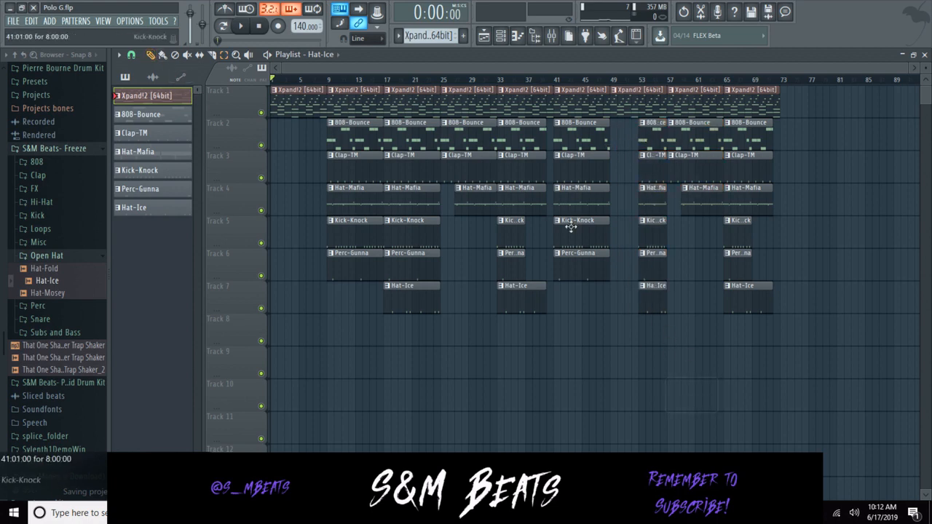
Duplicate the clips of bars 41 to 72 twice, extending the arrangement through bar 136.
drag(579, 86, 830, 328)
key(ctrl+b)
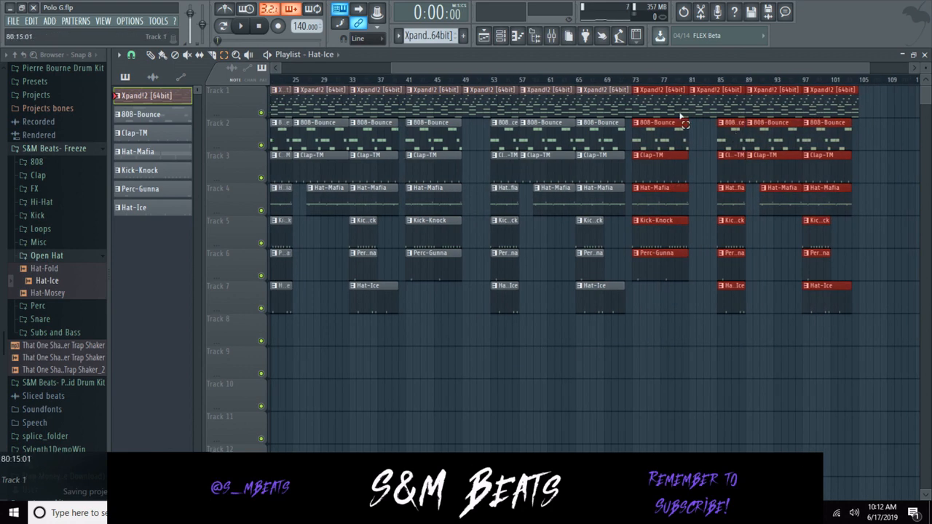
key(ctrl+b)
Delete all clips from bar 113 onward so the arrangement ends after bar 112.
drag(714, 85, 875, 378)
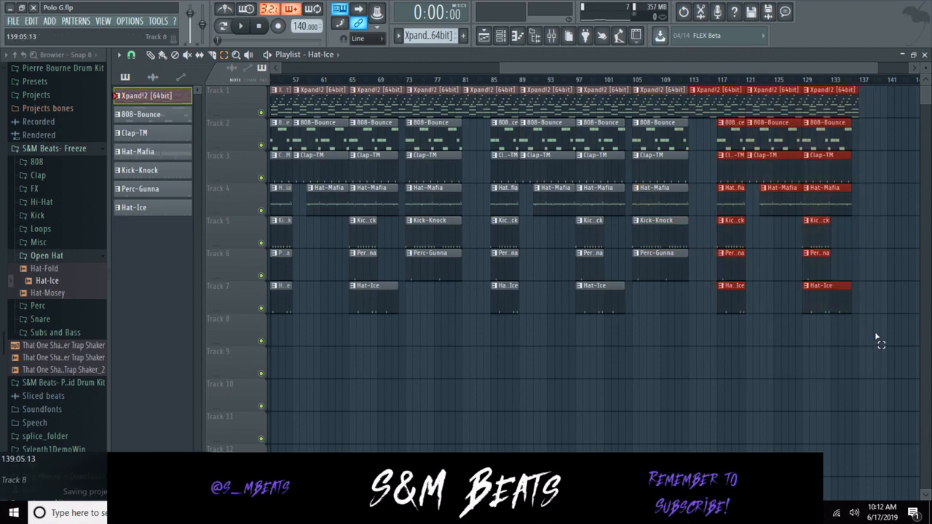
key(Delete)
drag(541, 66, 277, 66)
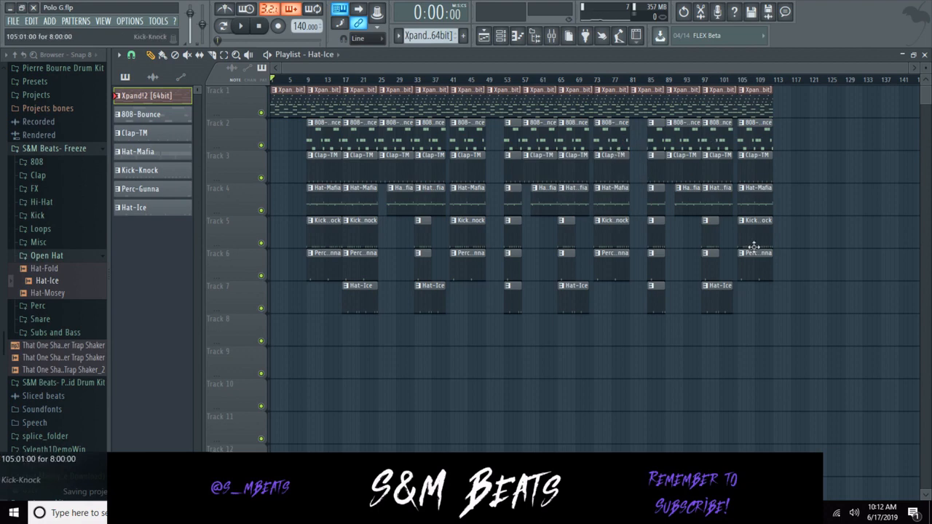
Create a master volume automation clip on track 8 and shape it into a fade-out over bars 105 to 112.
click(549, 38)
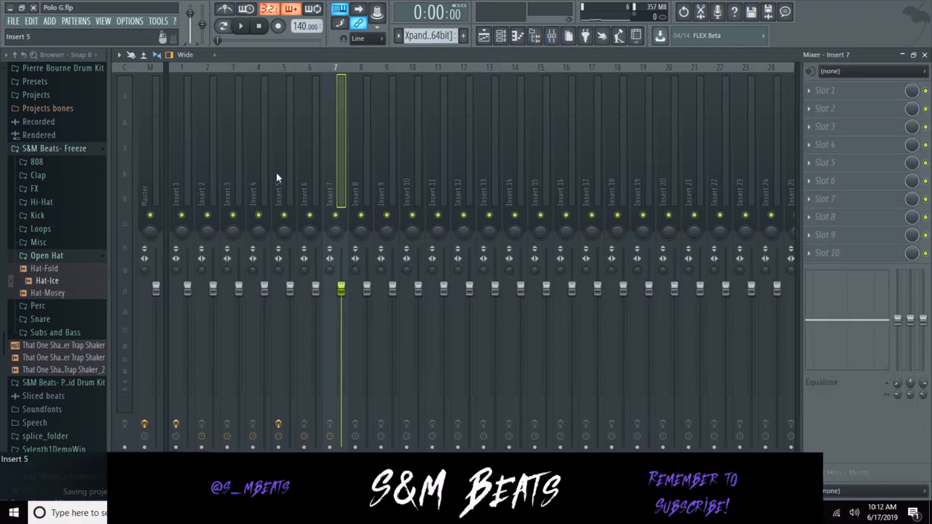
right_click(158, 285)
click(214, 359)
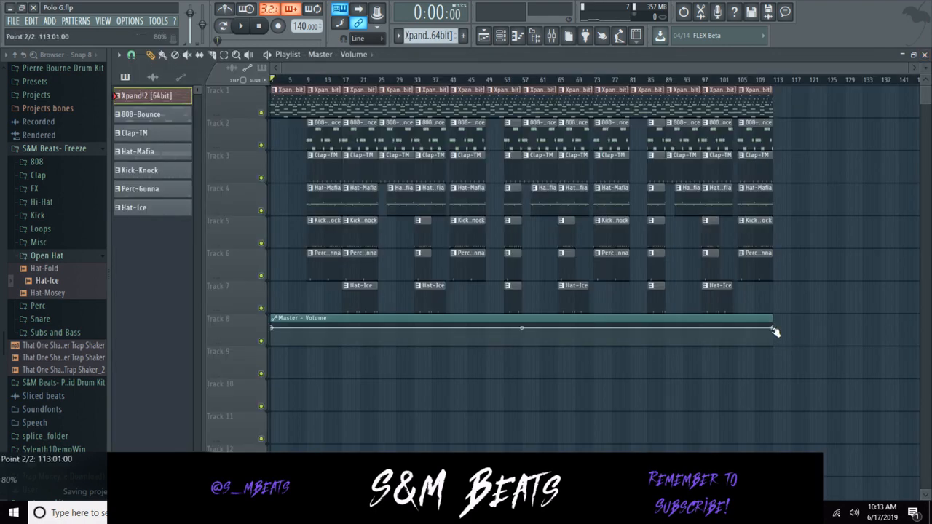
drag(774, 332, 308, 371)
drag(306, 332, 775, 331)
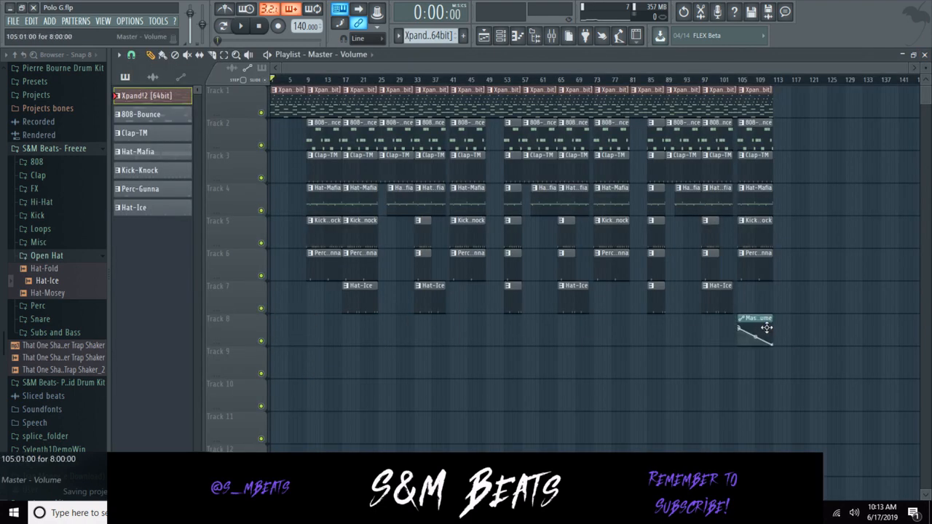
Add the REALTAGLINE sample from the Tags folder to track 8, starting at bar 5 in the intro.
click(46, 256)
scroll(42, 364, down, 5)
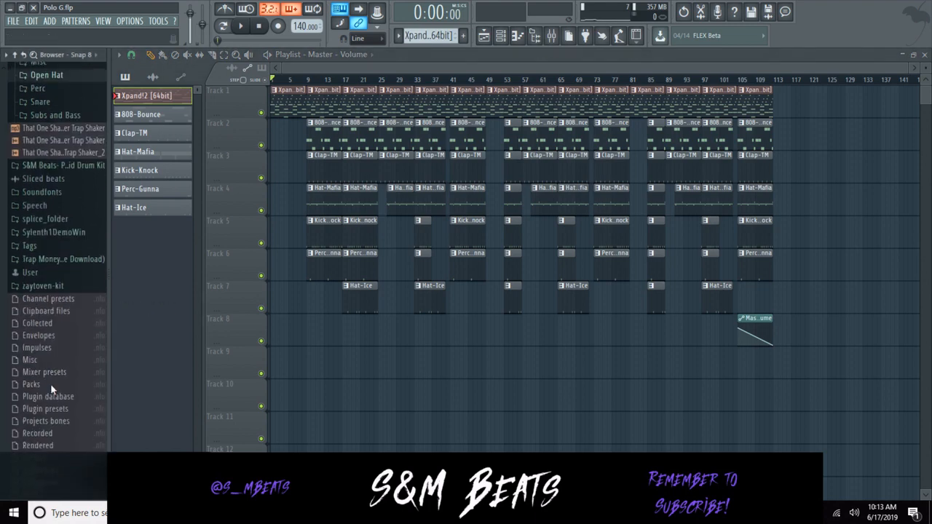
click(29, 233)
drag(44, 275, 297, 325)
double_click(297, 323)
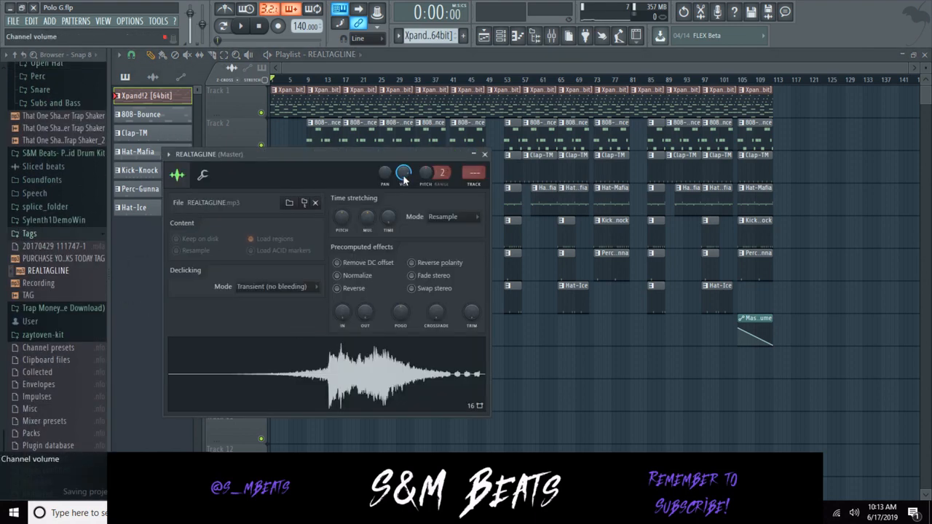
click(484, 154)
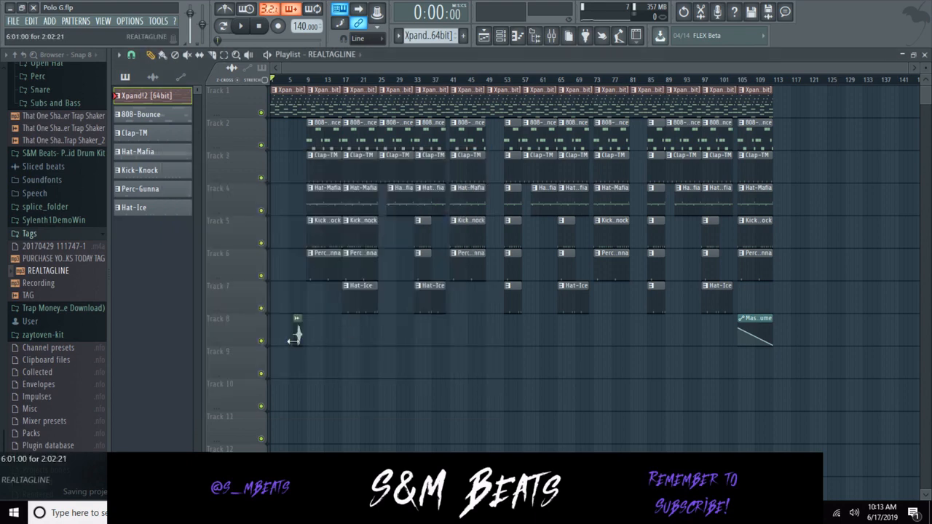
drag(298, 333, 293, 333)
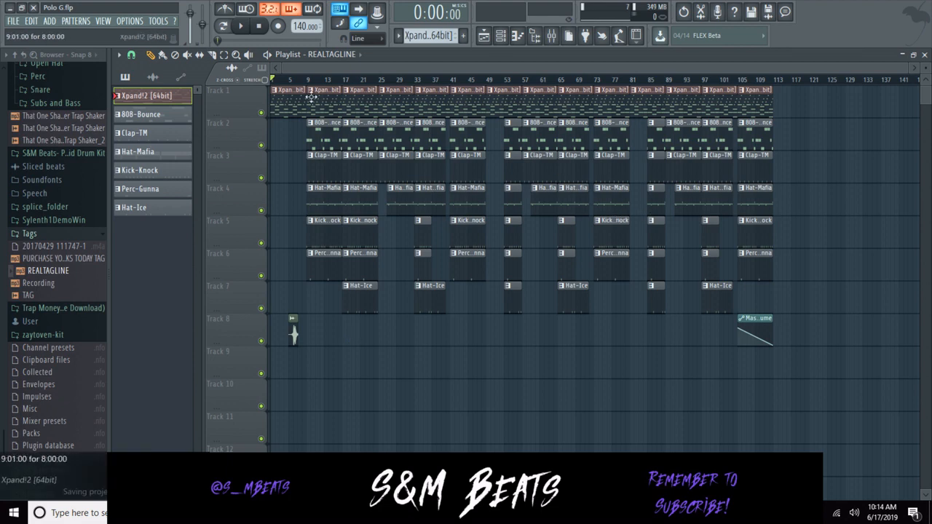
Play the full arrangement from the start.
click(242, 27)
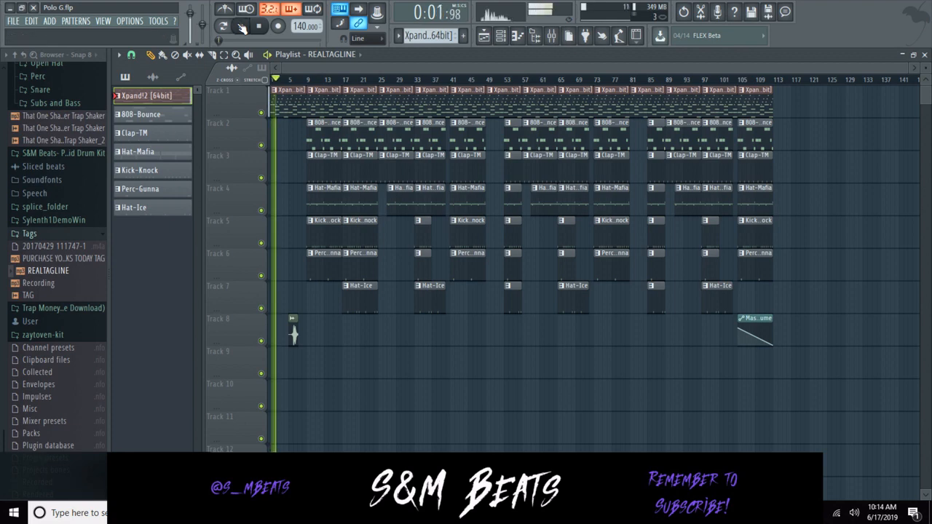